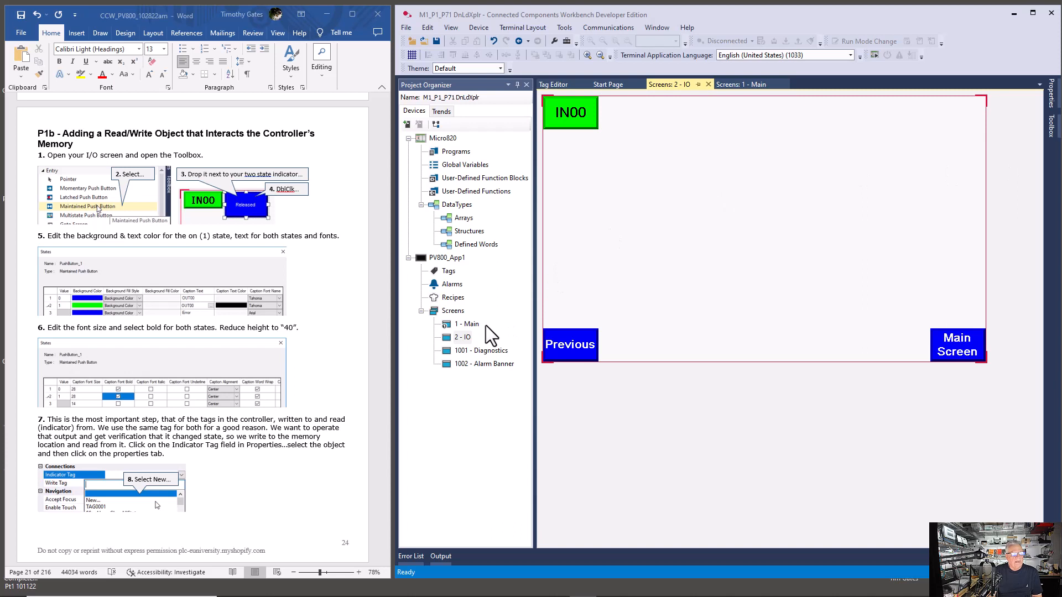
Step: View the 1 - Main screen, and return to the 2 - IO screen with the IN00 indicator
{"action": "double_click", "coordinate": [470, 325]}
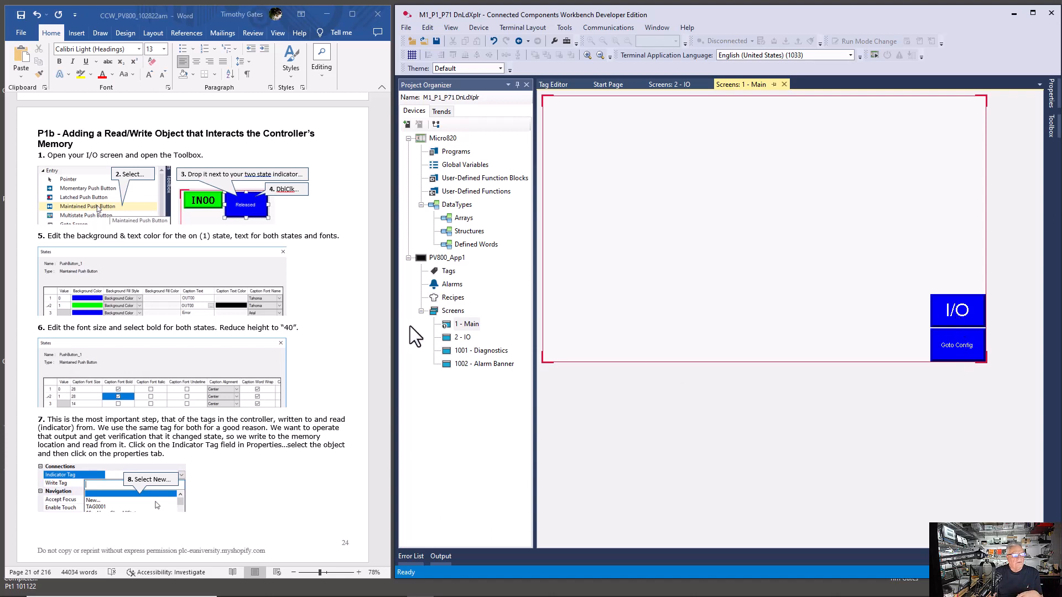
{"action": "double_click", "coordinate": [453, 335]}
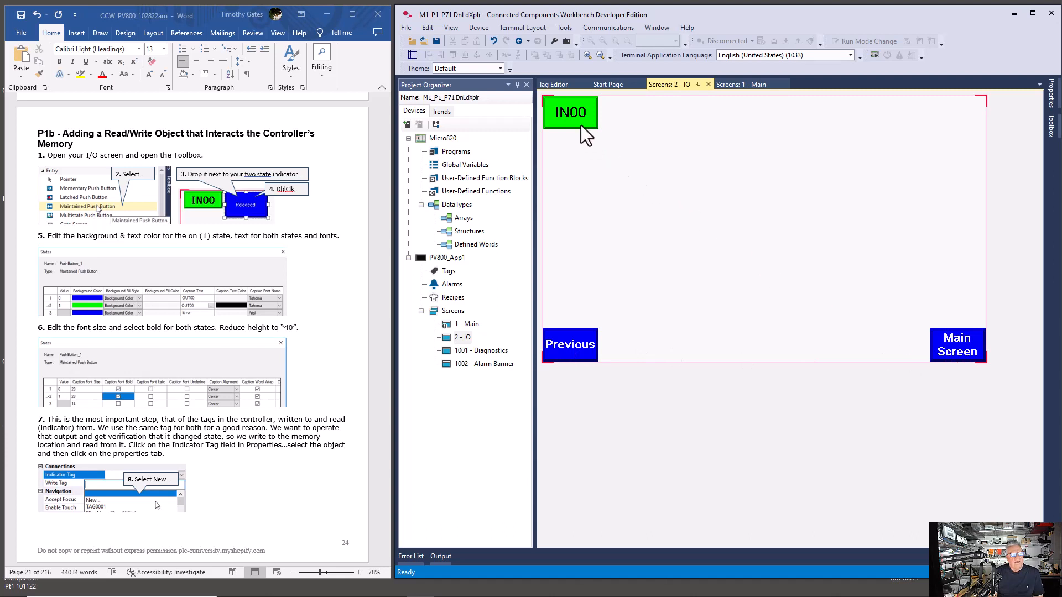
{"action": "mouse_move", "coordinate": [580, 126]}
Step: Open the Micro820 controller page and detach it as a floating window over the upper part of the Word document
{"action": "double_click", "coordinate": [444, 138]}
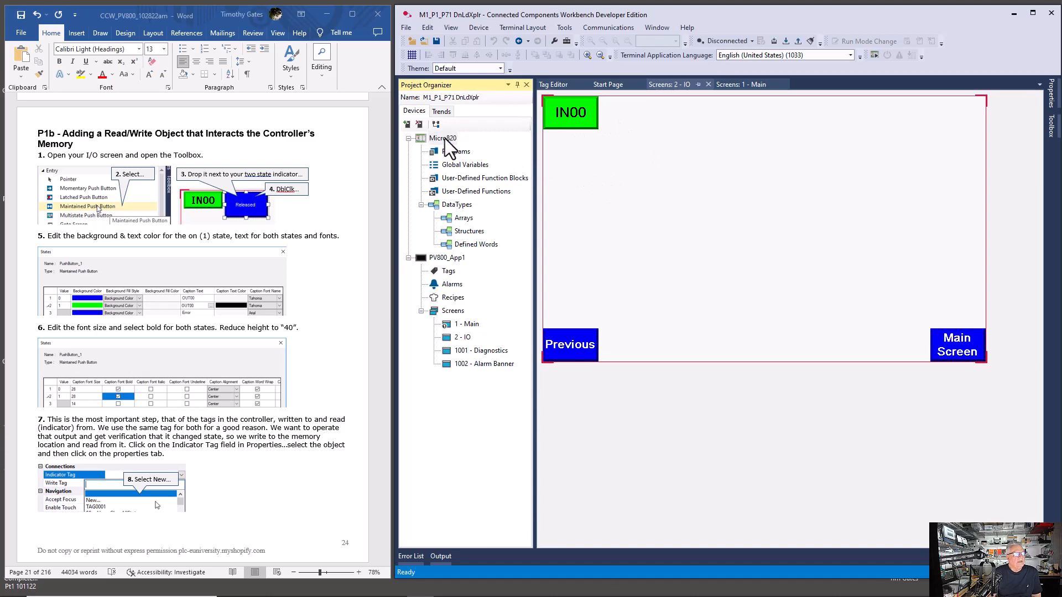
{"action": "left_click_drag", "start_coordinate": [557, 84], "coordinate": [75, 20]}
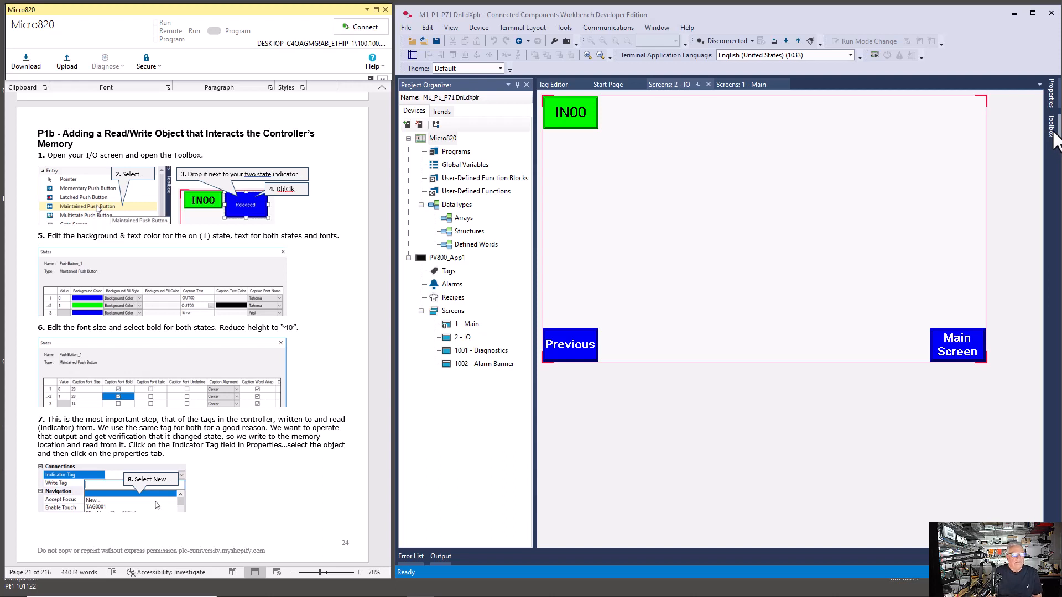
Step: Add a Maintained Push Button to the IO screen and place it directly against the right edge of the IN00 indicator
{"action": "left_click", "coordinate": [1054, 134]}
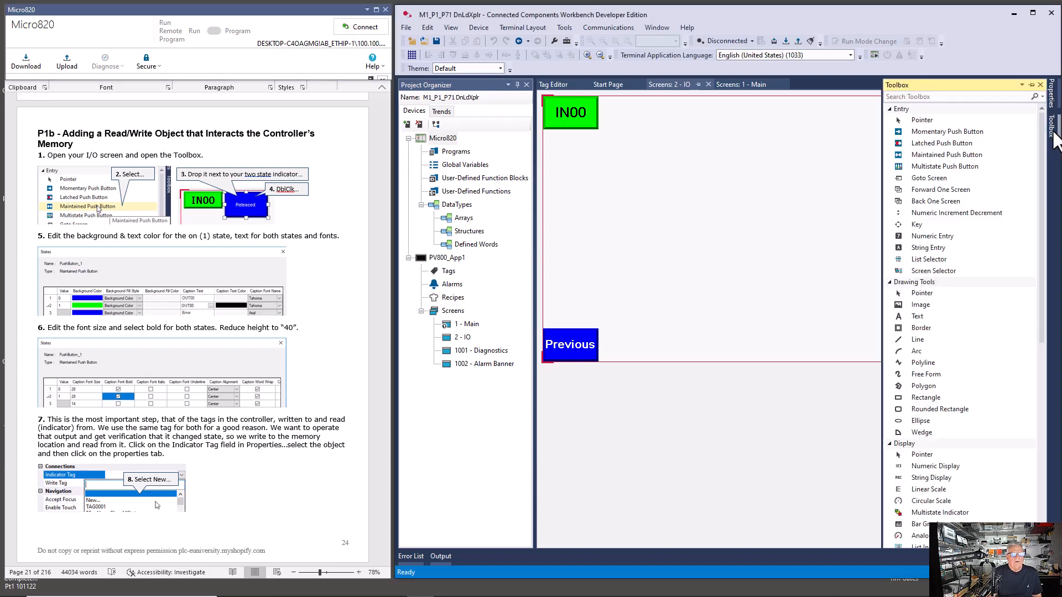
{"action": "left_click", "coordinate": [955, 156]}
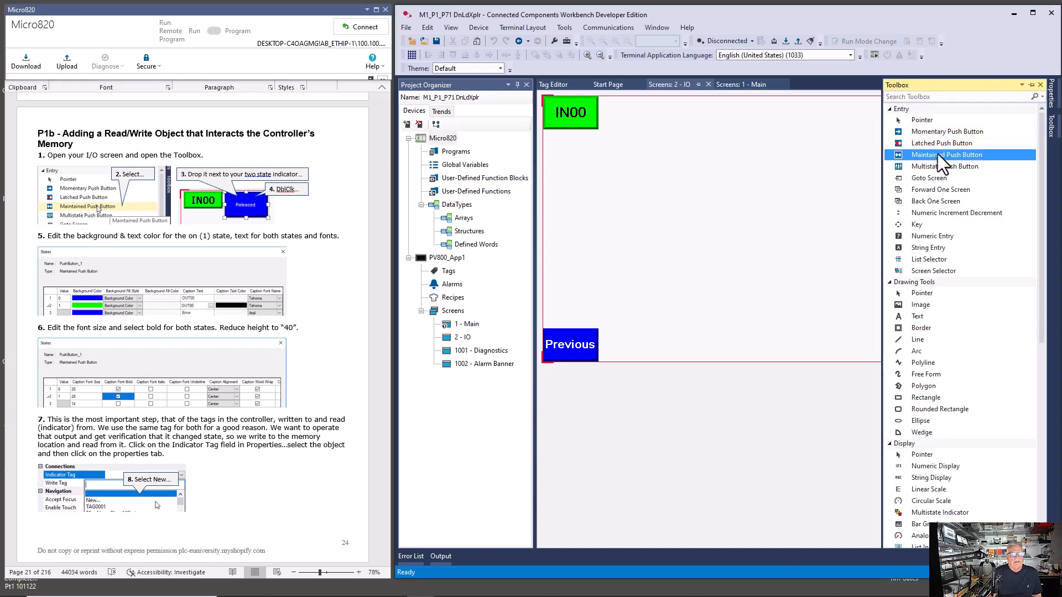
{"action": "left_click", "coordinate": [615, 104]}
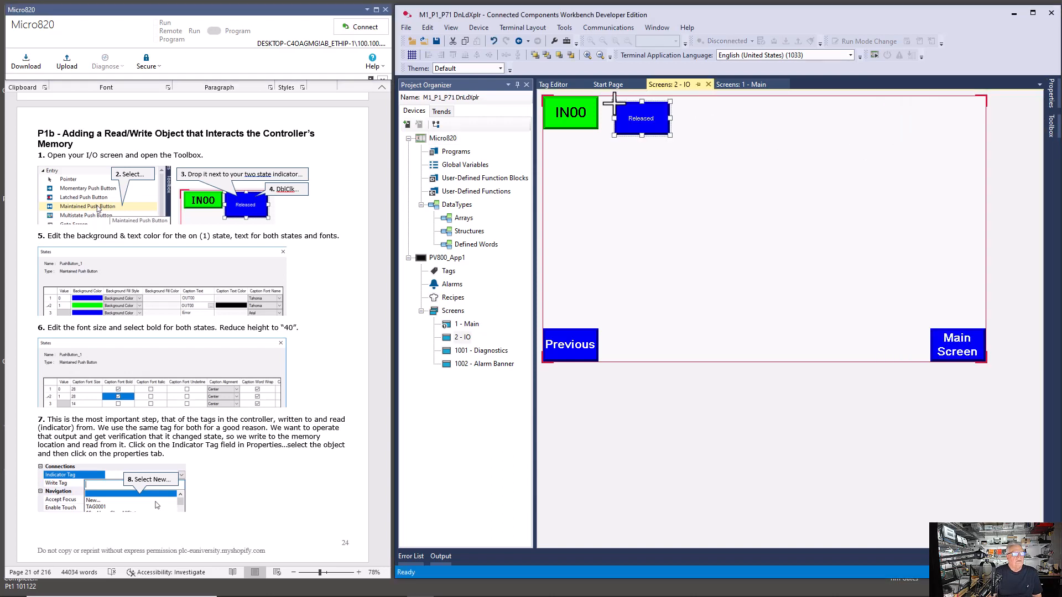
{"action": "left_click_drag", "start_coordinate": [648, 120], "coordinate": [637, 118]}
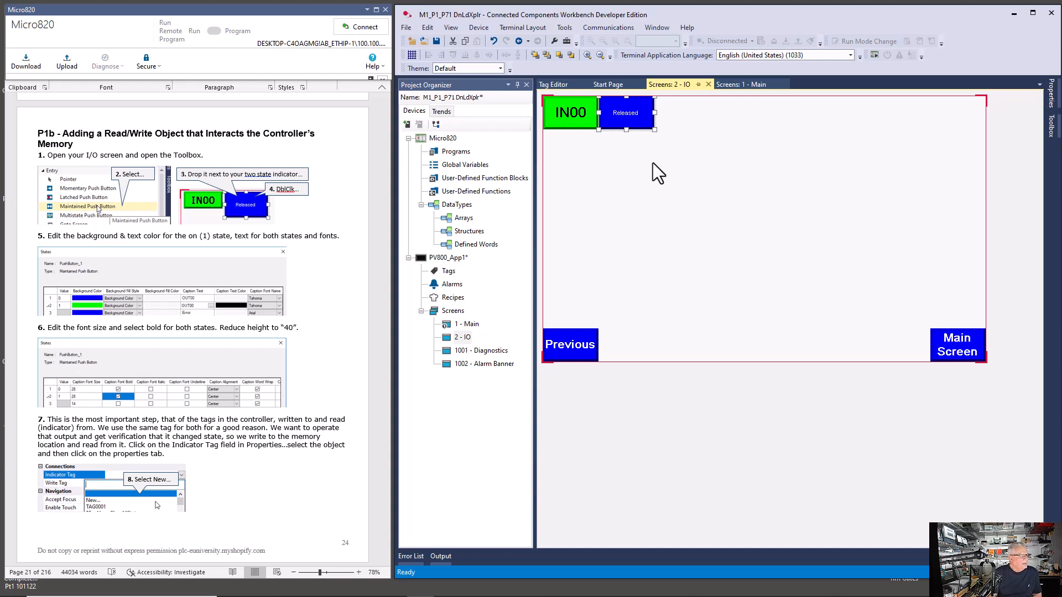
Step: Open the new push button's states and set the caption text of states 0 and 1 to OUT00
{"action": "double_click", "coordinate": [631, 114]}
{"action": "left_click", "coordinate": [705, 257]}
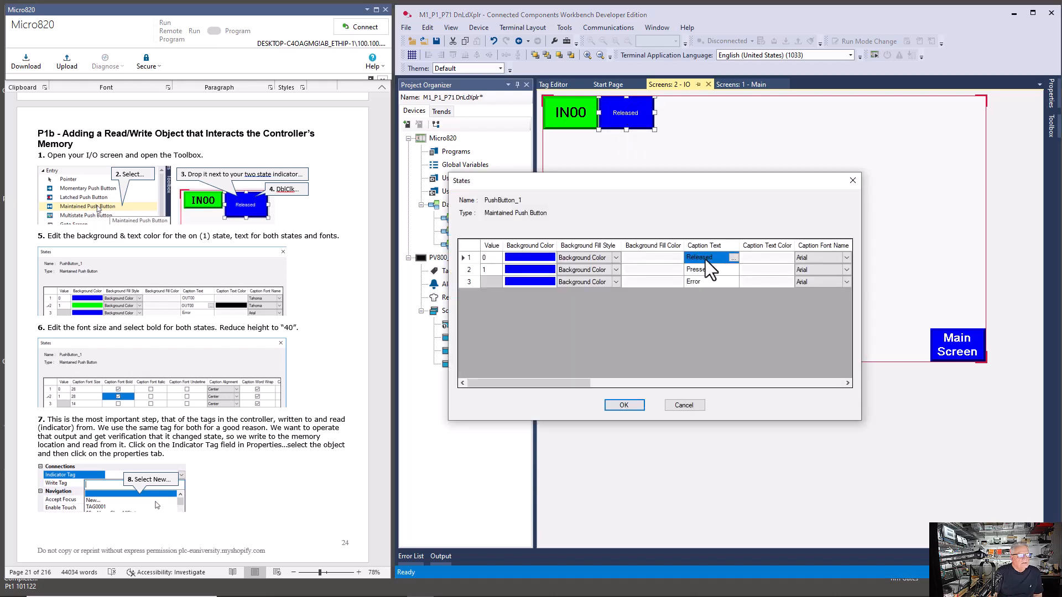
{"action": "type", "text": "OUT00OUT00"}
Step: Give the push button's state 1 a green background colour and a black caption text colour
{"action": "left_click", "coordinate": [547, 270]}
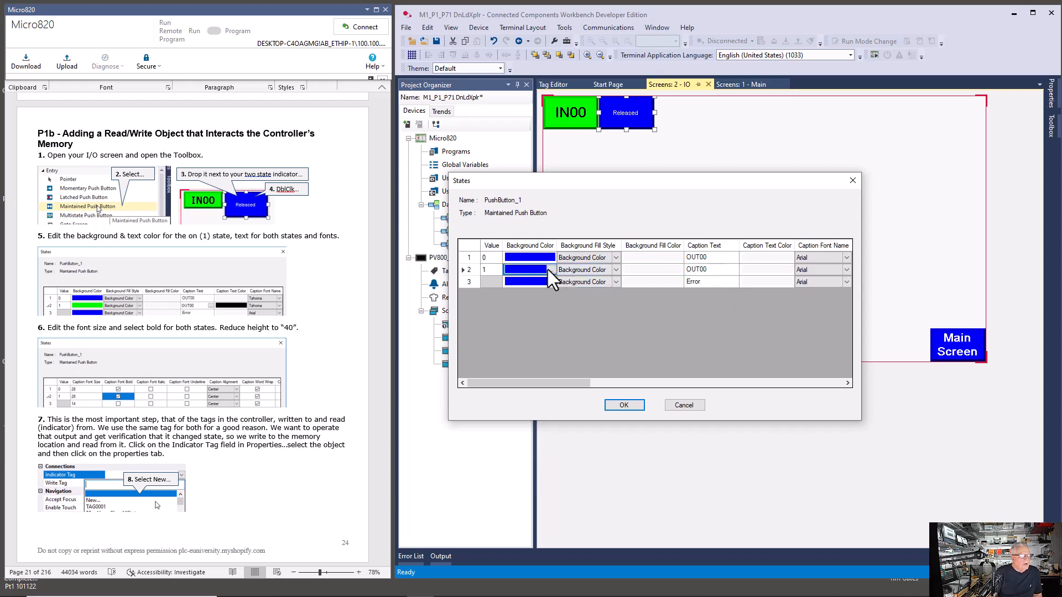
{"action": "left_click", "coordinate": [552, 270]}
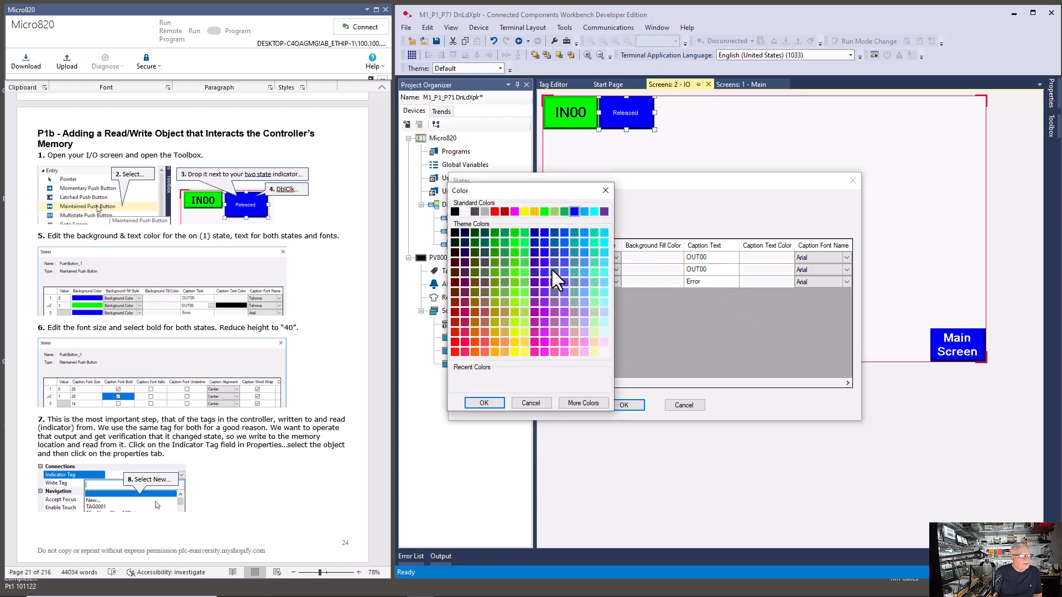
{"action": "left_click", "coordinate": [545, 211]}
{"action": "left_click", "coordinate": [483, 402]}
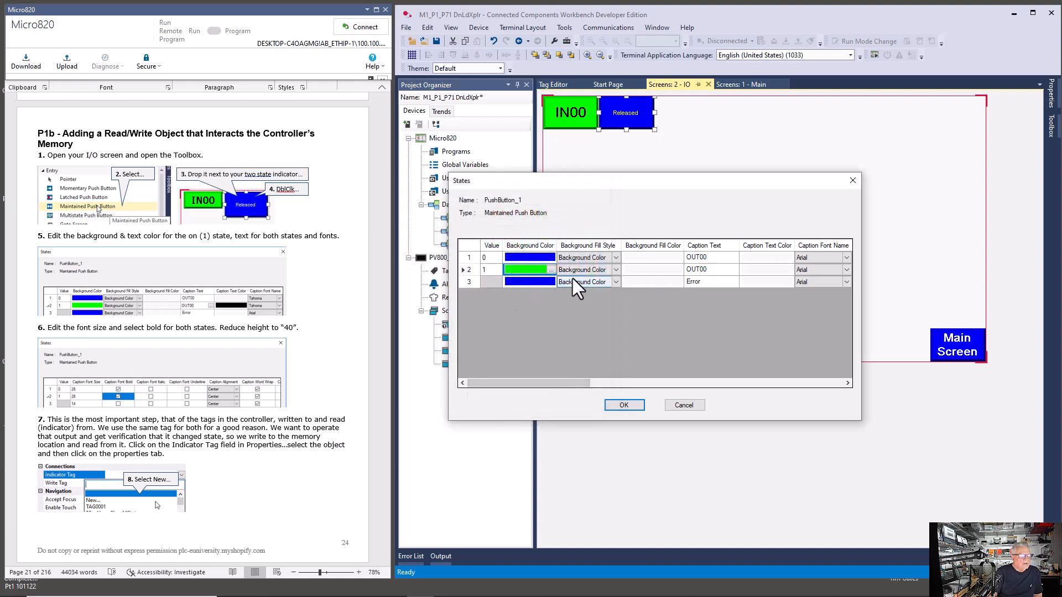
{"action": "left_click", "coordinate": [791, 270]}
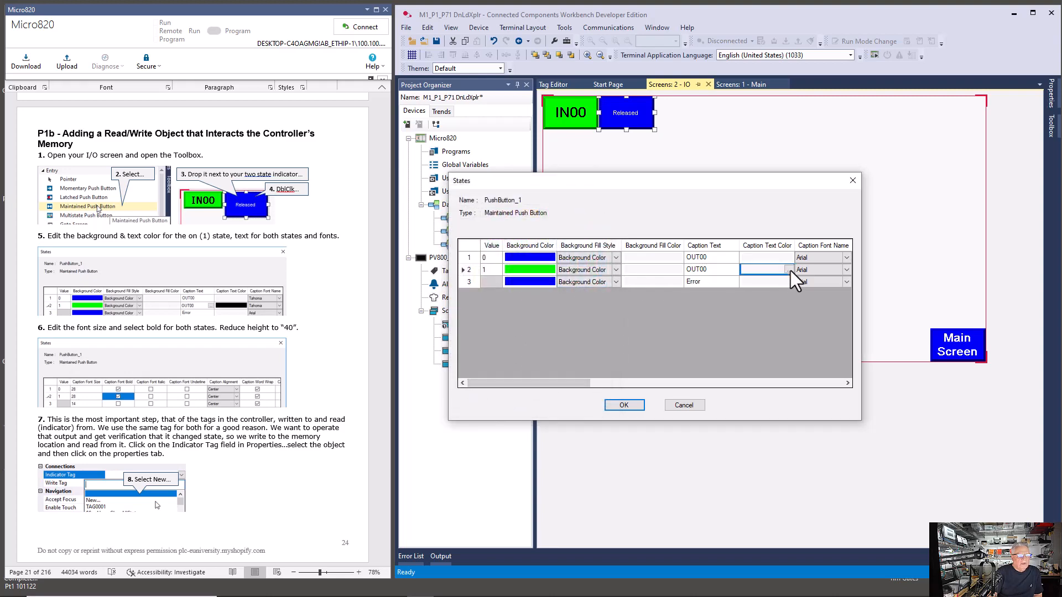
{"action": "left_click", "coordinate": [789, 270]}
{"action": "left_click", "coordinate": [498, 403]}
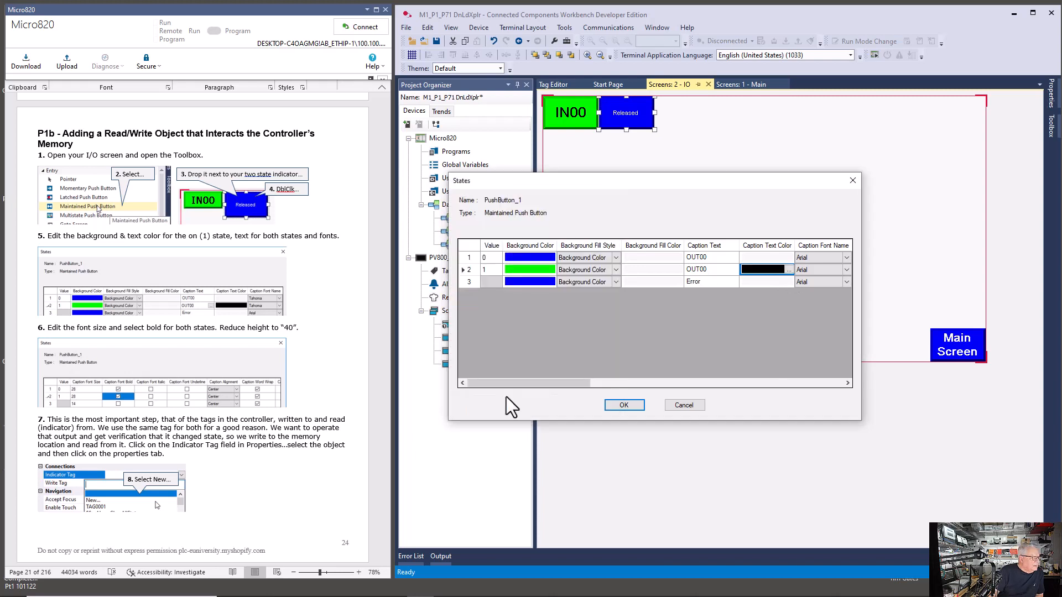
Step: Set the caption font size to 28 for states 0 and 1, and toggle bold for the state 0 caption
{"action": "left_click", "coordinate": [720, 383]}
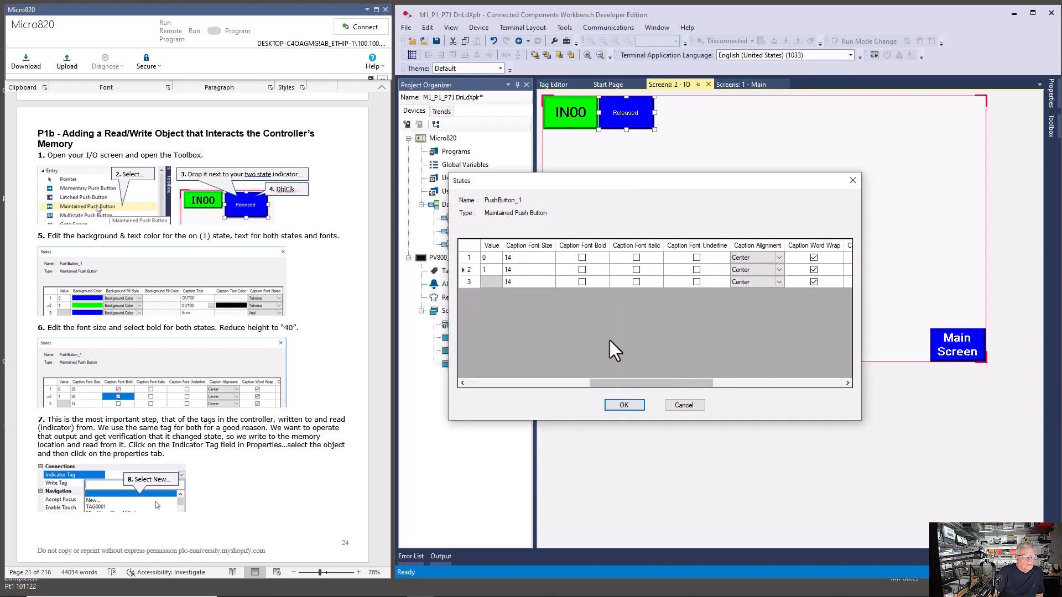
{"action": "left_click", "coordinate": [512, 259]}
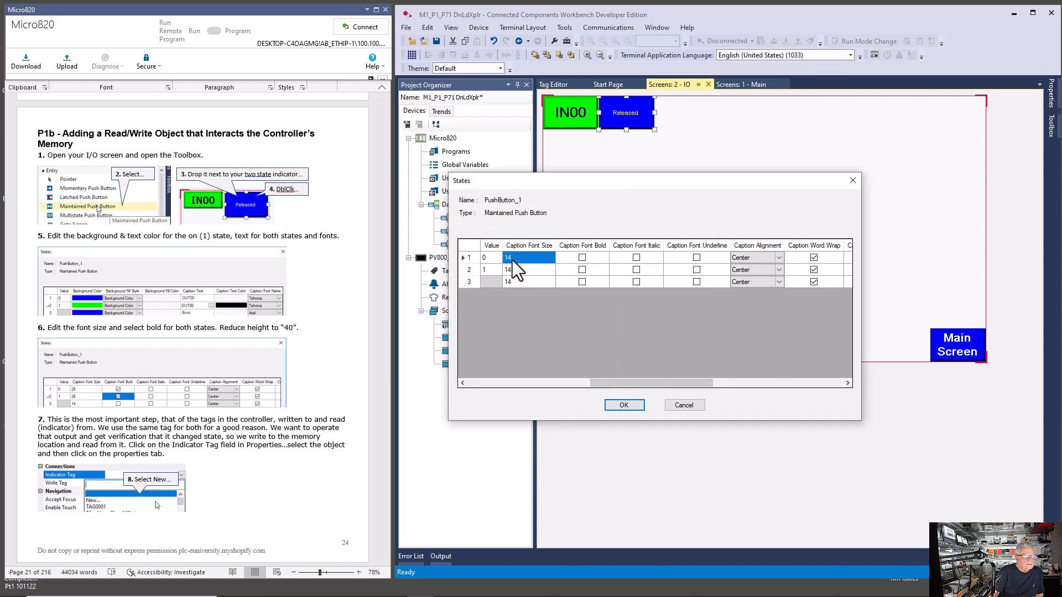
{"action": "type", "text": "28"}
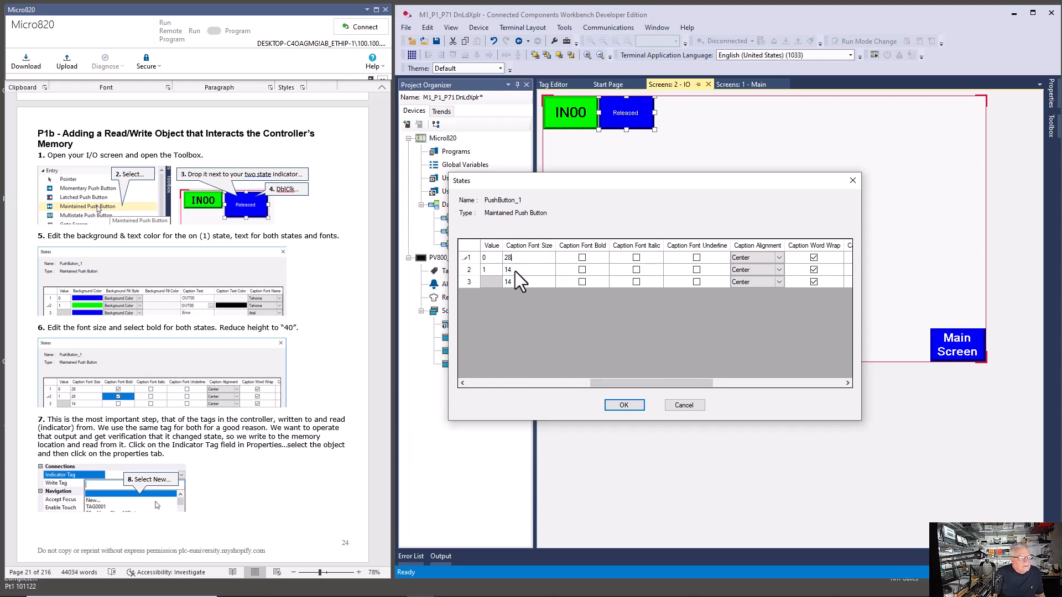
{"action": "left_click", "coordinate": [515, 271]}
{"action": "type", "text": "28"}
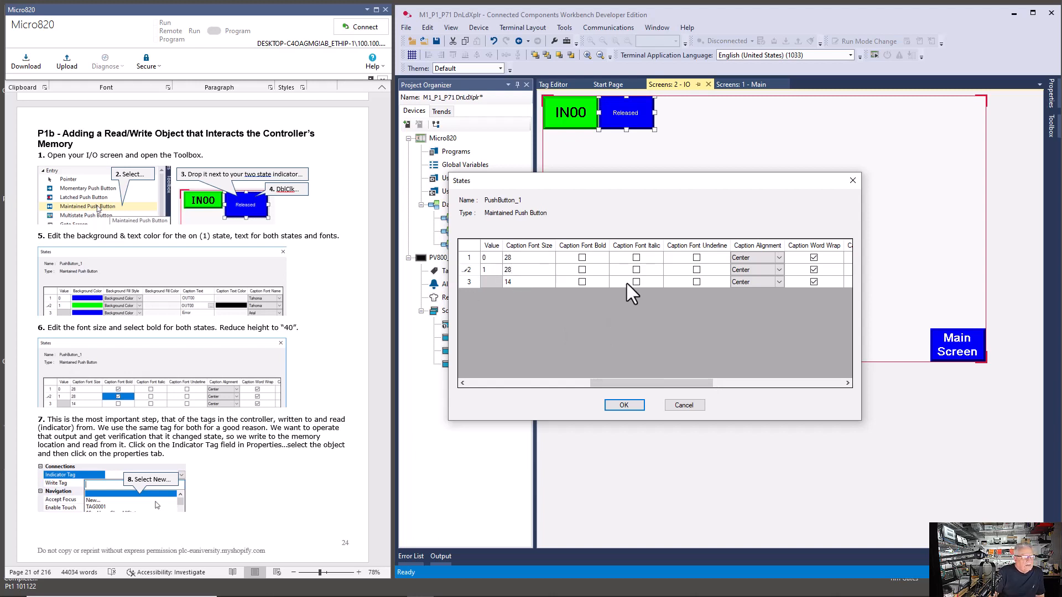
{"action": "left_click", "coordinate": [582, 258]}
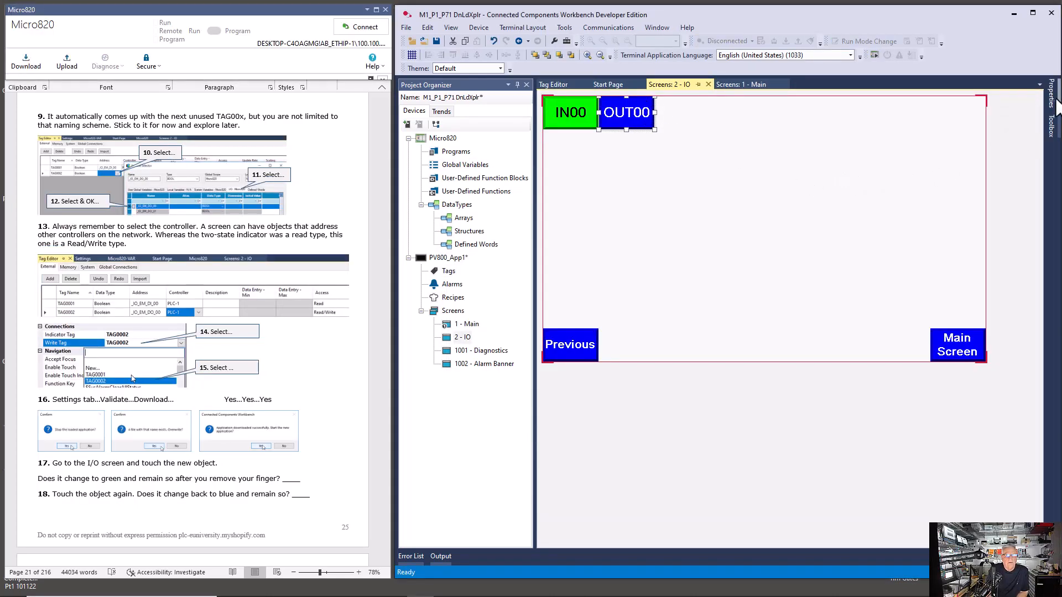
Step: Create a new tag for the OUT00 push button's Write Tag connection
{"action": "mouse_move", "coordinate": [1055, 99]}
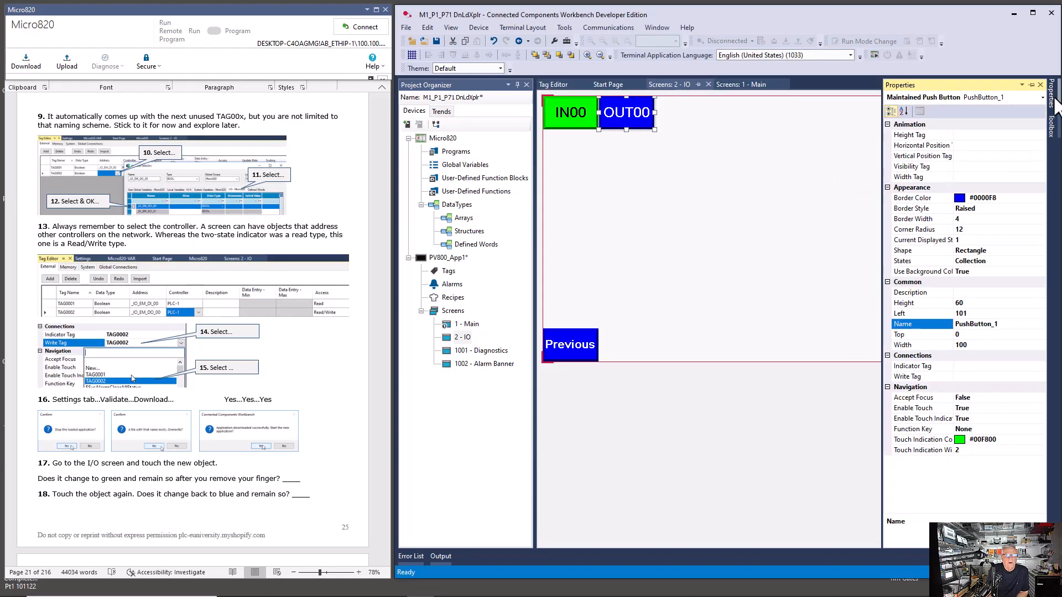
{"action": "left_click", "coordinate": [982, 377]}
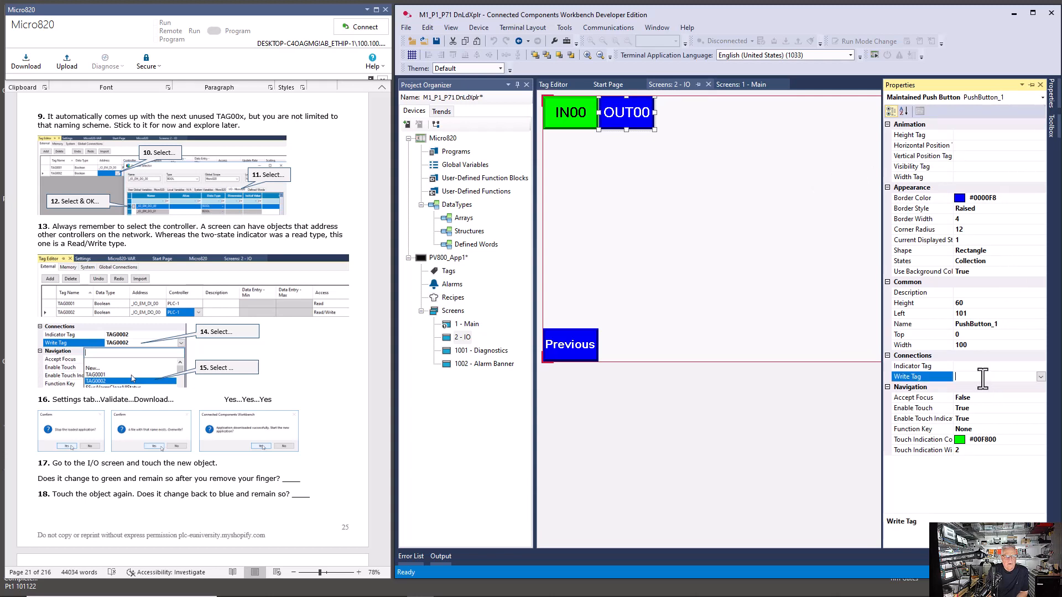
{"action": "left_click", "coordinate": [1040, 377]}
{"action": "left_click", "coordinate": [935, 409]}
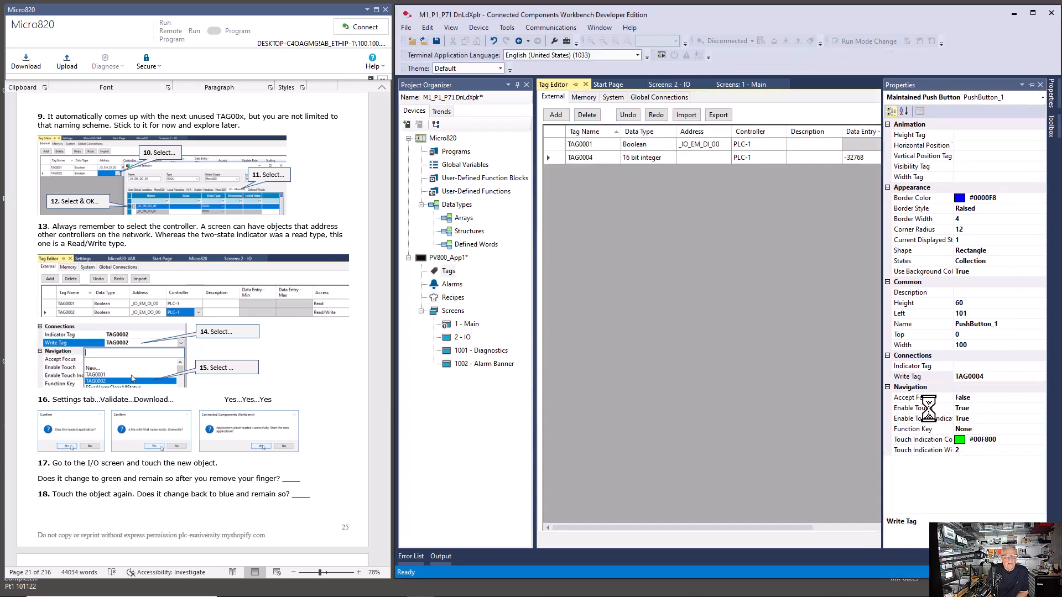
Step: Rename the newly created tag in the Tag Editor to TAG0002
{"action": "left_click", "coordinate": [596, 158]}
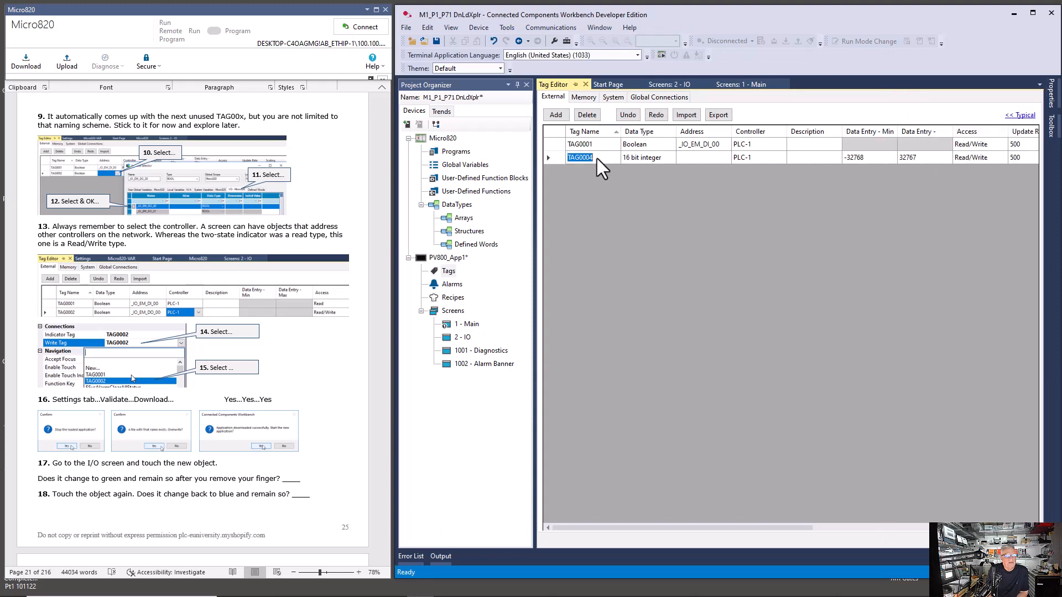
{"action": "left_click", "coordinate": [597, 158]}
{"action": "key", "text": "BackSpace"}
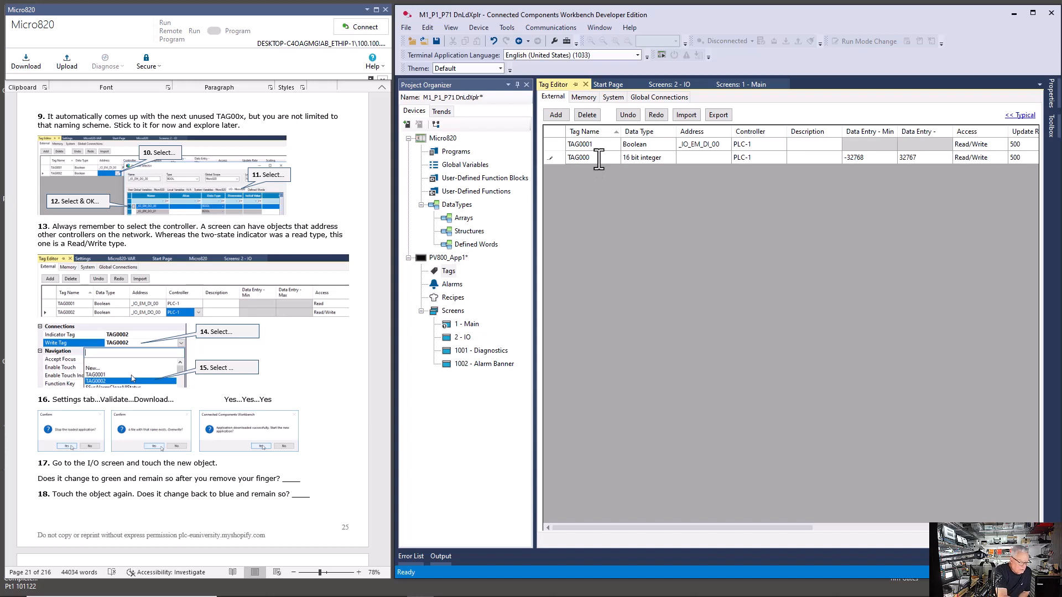
{"action": "type", "text": "2"}
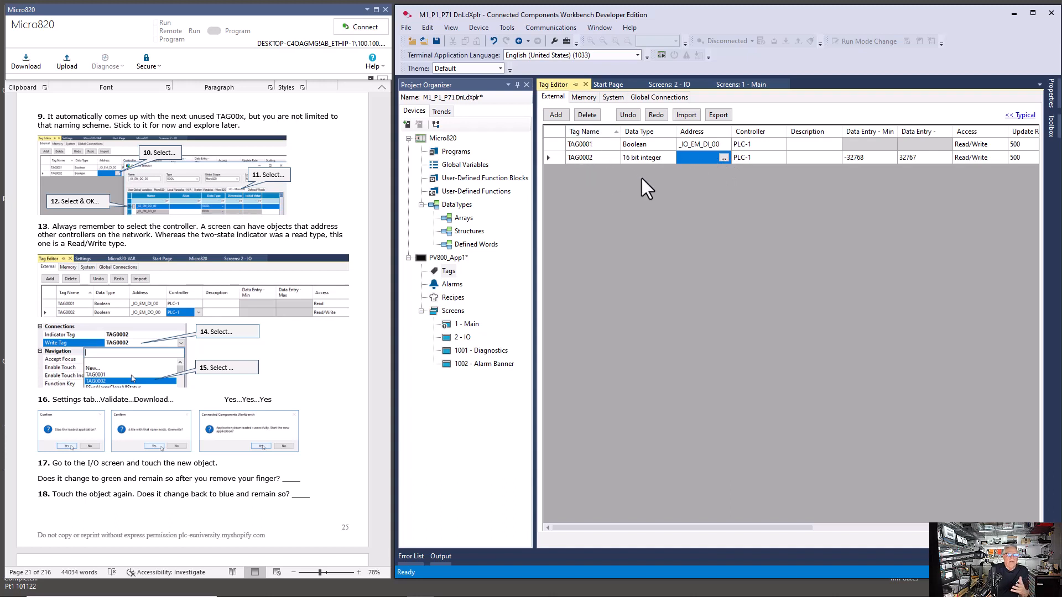
Step: Assign the Micro820 variable _IO_EM_DO_00 as the address of TAG0002, and dismiss the validation results
{"action": "left_click", "coordinate": [724, 158]}
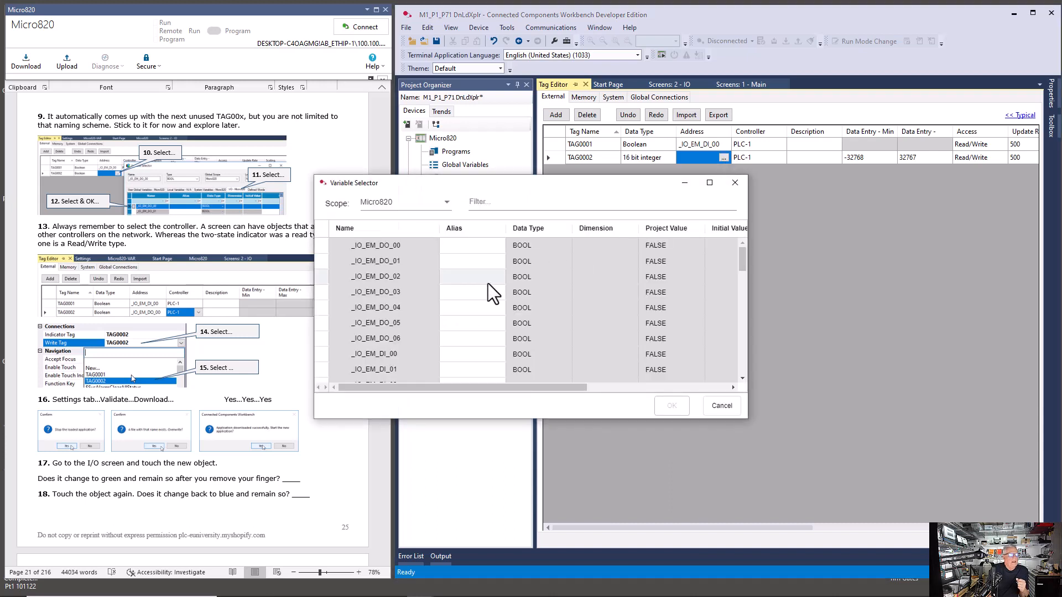
{"action": "left_click", "coordinate": [390, 247]}
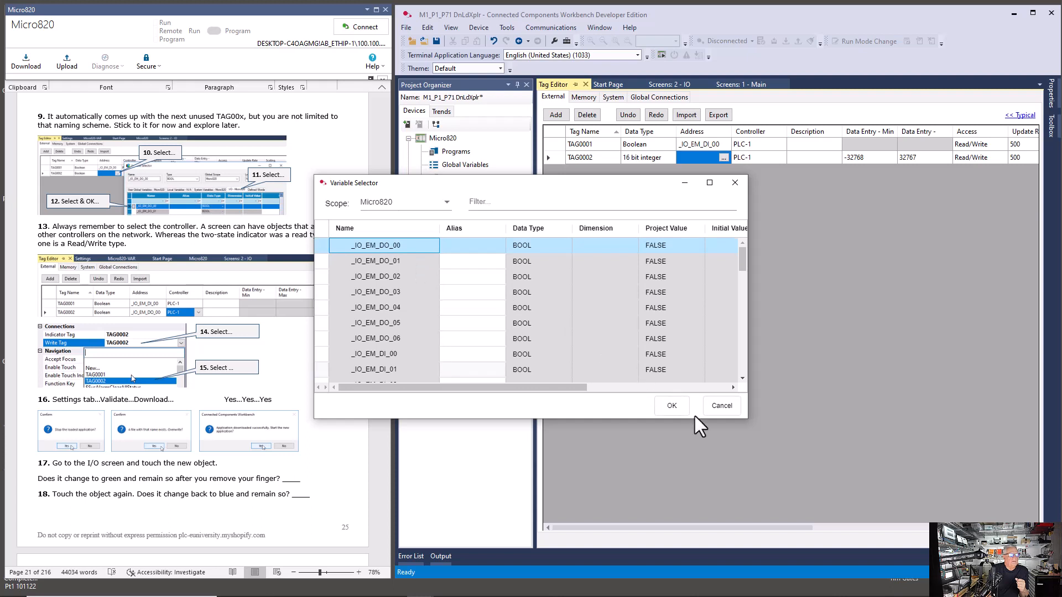
{"action": "left_click", "coordinate": [673, 405]}
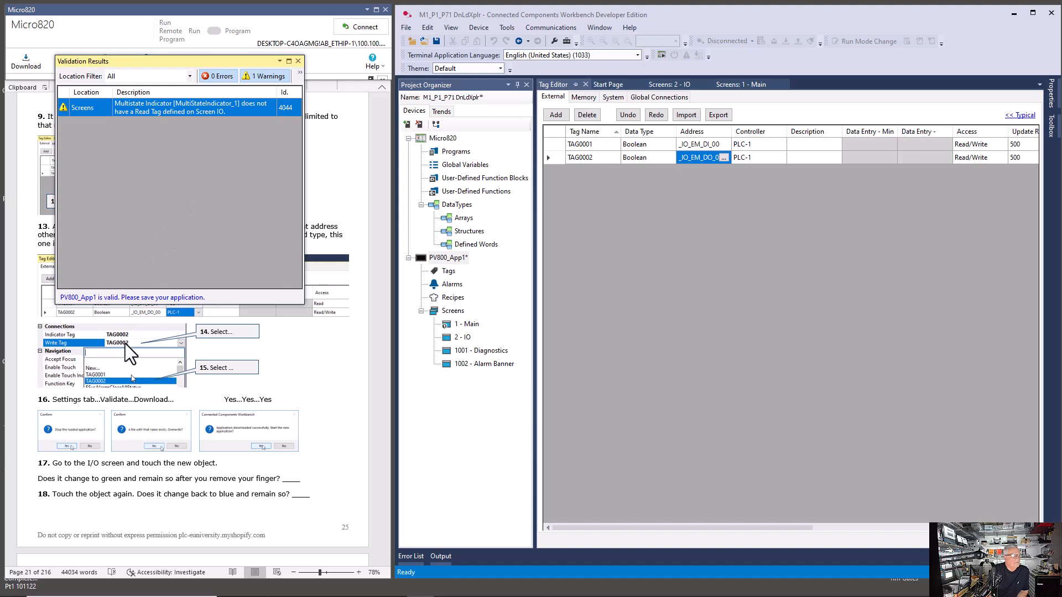
{"action": "left_click", "coordinate": [298, 60]}
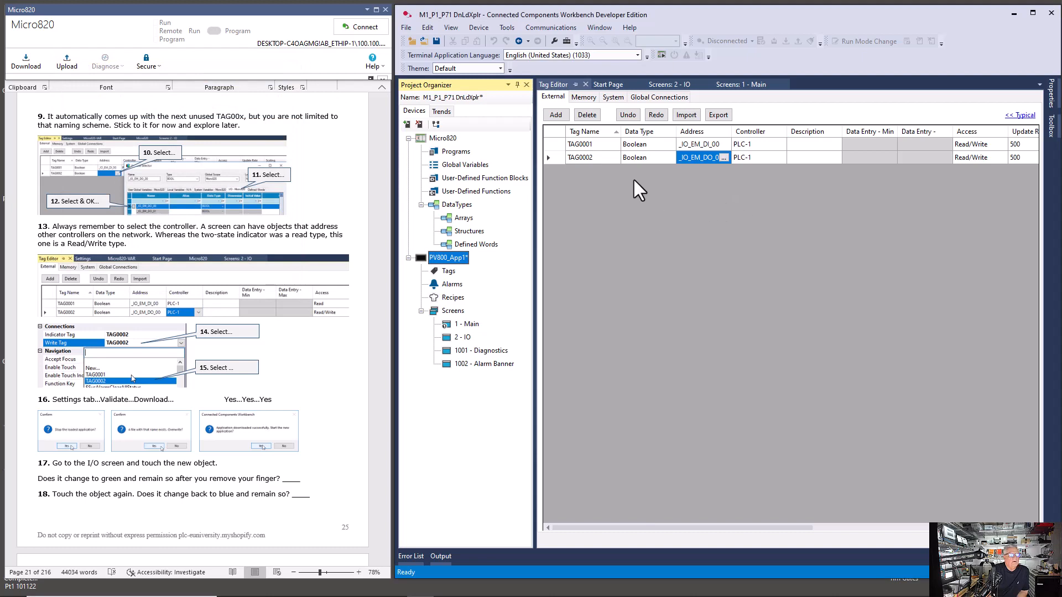
Step: Set the Indicator Tag of the OUT00 push button on the IO screen to TAG0002
{"action": "left_click", "coordinate": [671, 85]}
{"action": "left_click", "coordinate": [619, 114]}
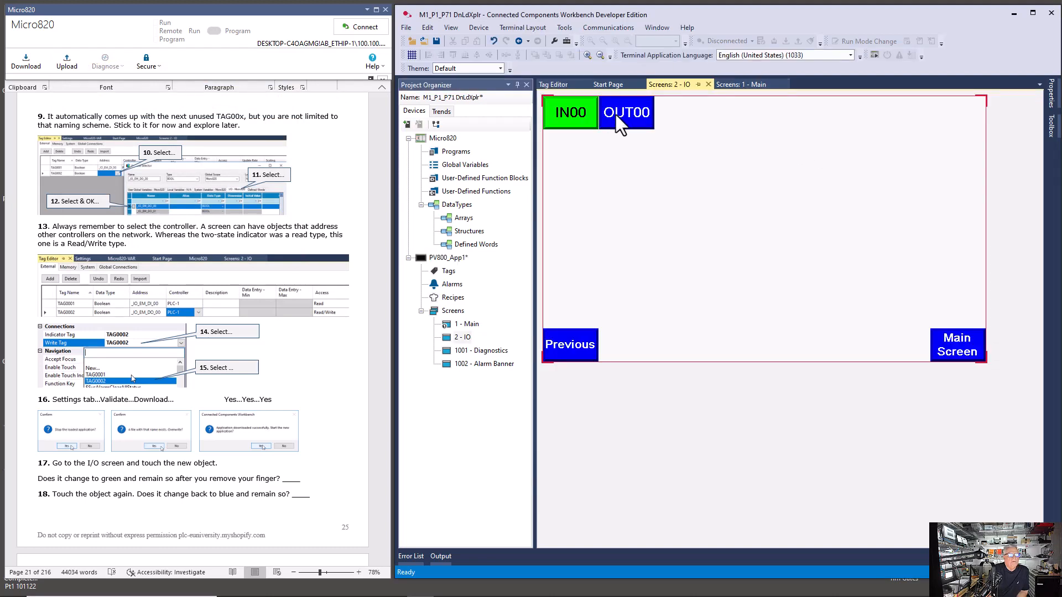
{"action": "left_click", "coordinate": [1054, 100]}
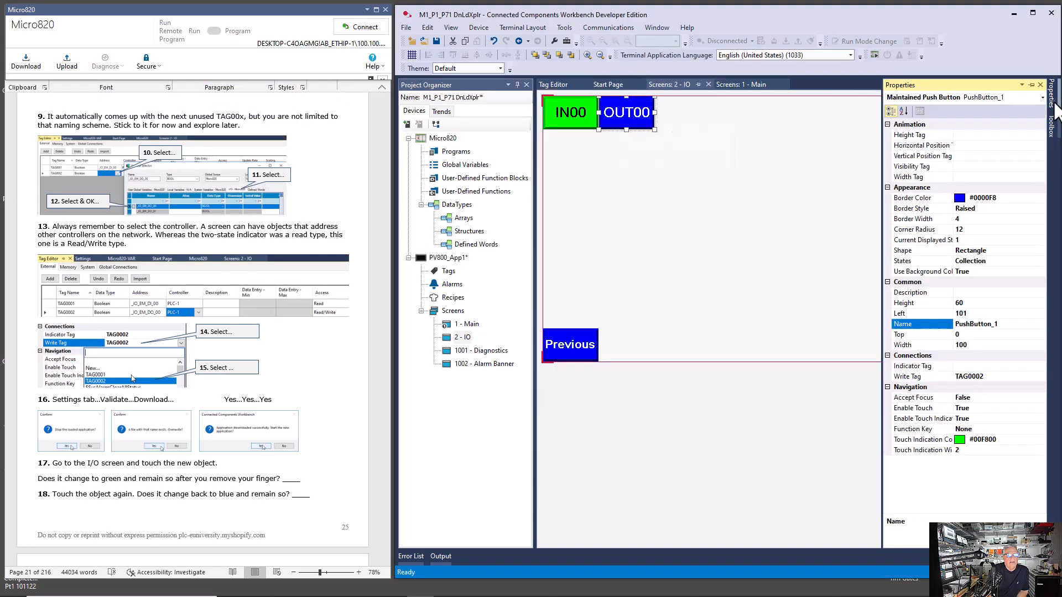
{"action": "left_click", "coordinate": [981, 366]}
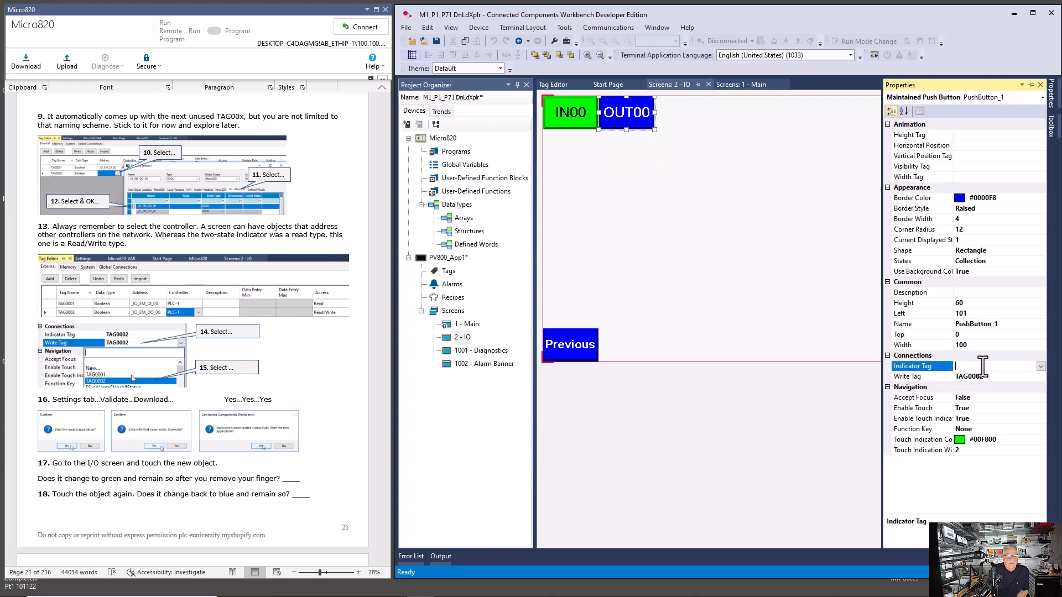
{"action": "left_click", "coordinate": [1040, 367]}
{"action": "left_click", "coordinate": [941, 415]}
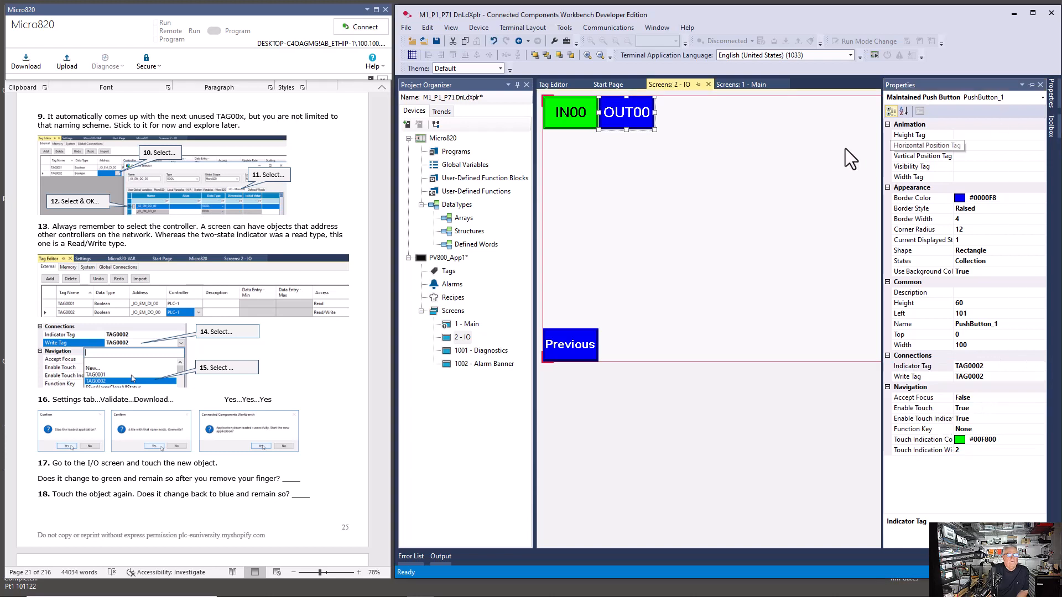
Step: Close the push button's properties and save the project
{"action": "left_click", "coordinate": [1040, 85]}
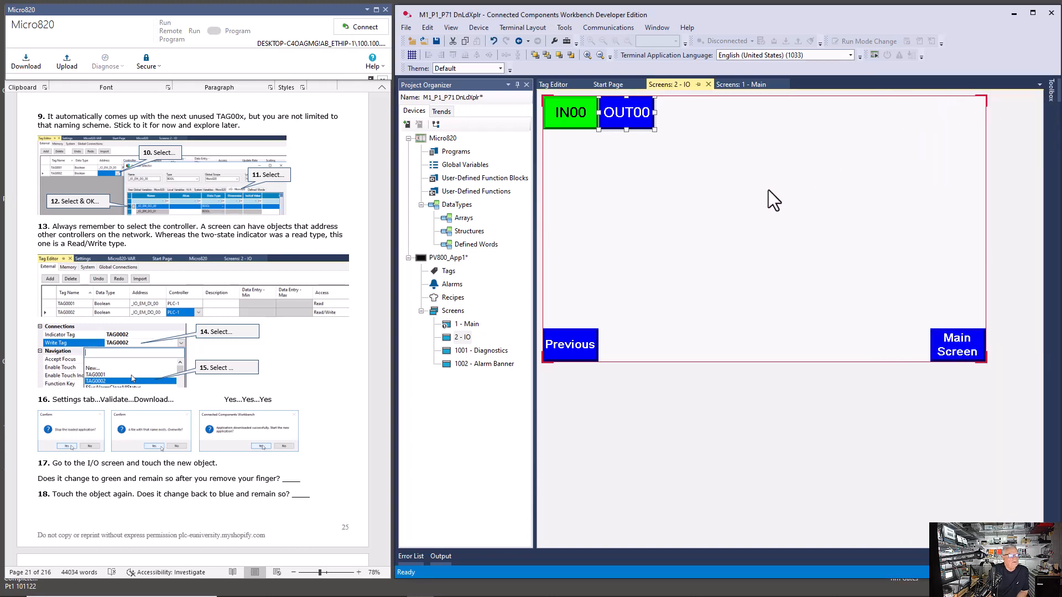
{"action": "left_click", "coordinate": [436, 39]}
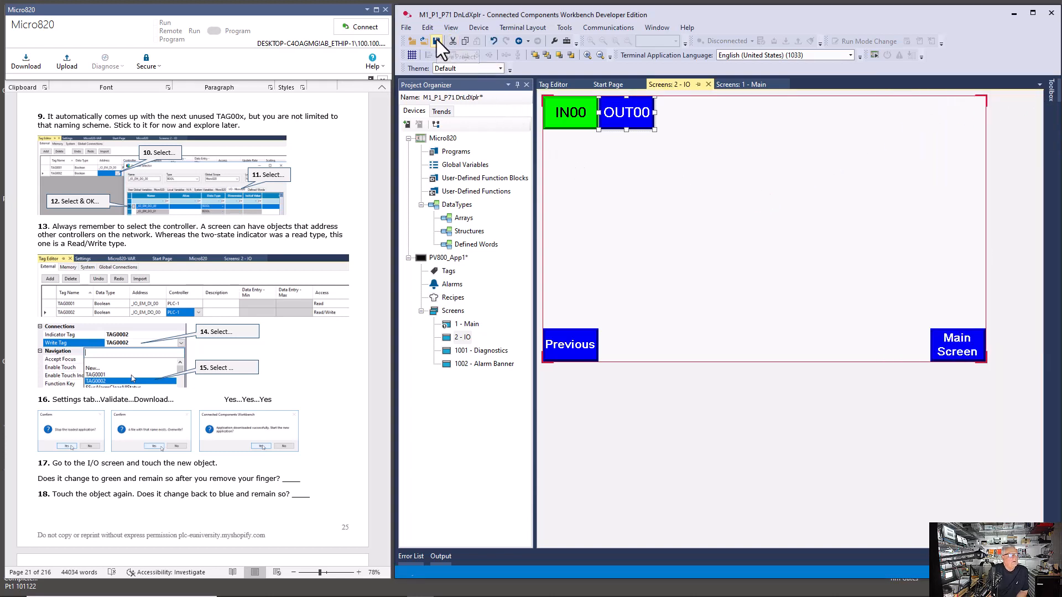
Step: Validate the PV800_App1 application and dismiss the validation results
{"action": "right_click", "coordinate": [441, 258]}
{"action": "left_click", "coordinate": [471, 268]}
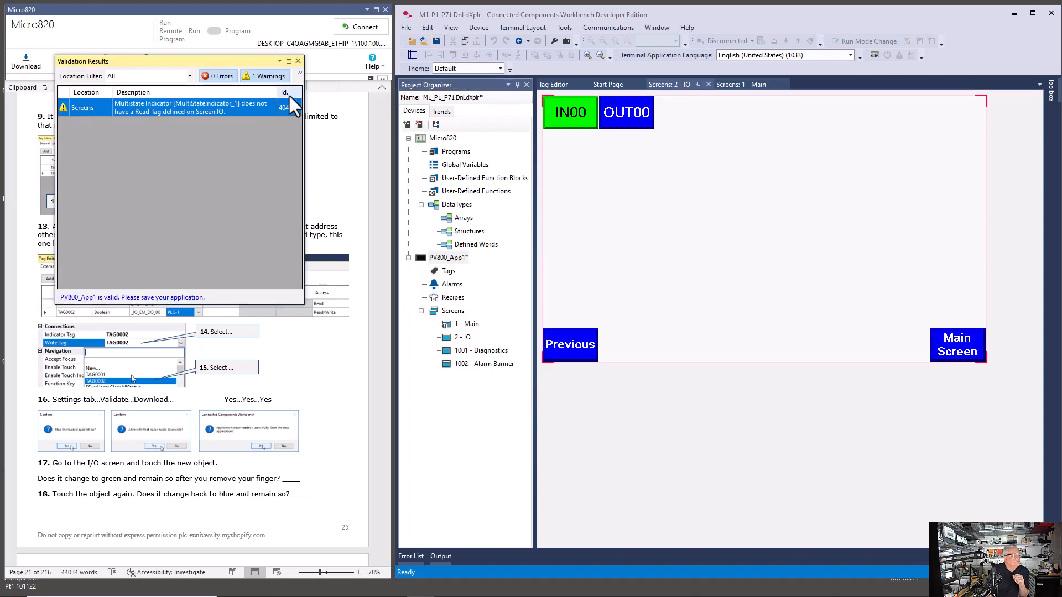
{"action": "left_click", "coordinate": [299, 61]}
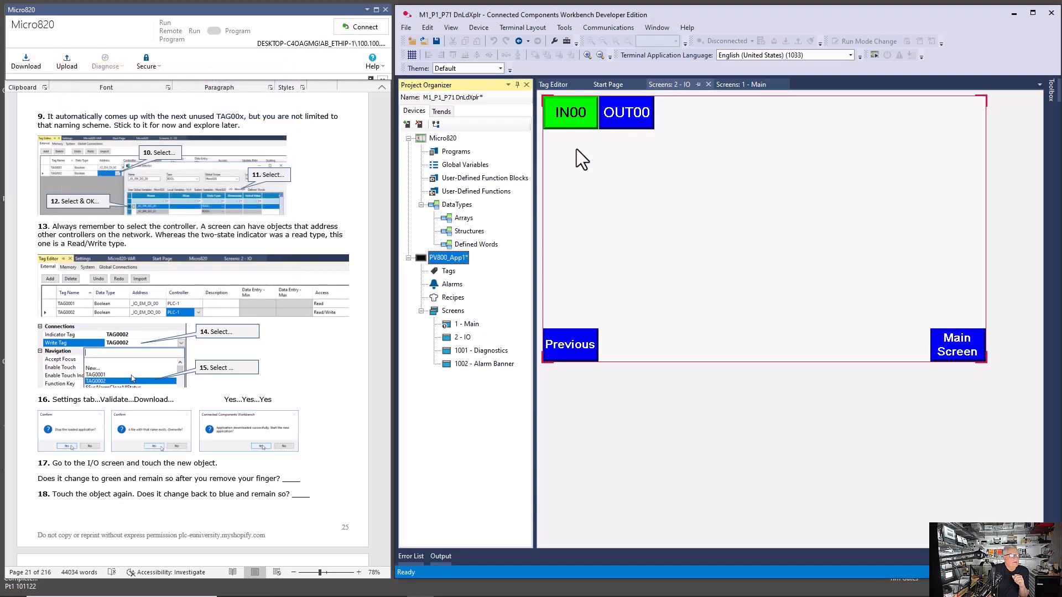
Step: Reset the window layout and check the Indicator Tag and Write Tag in the OUT00 push button's properties
{"action": "left_click", "coordinate": [621, 119]}
{"action": "left_click", "coordinate": [663, 30]}
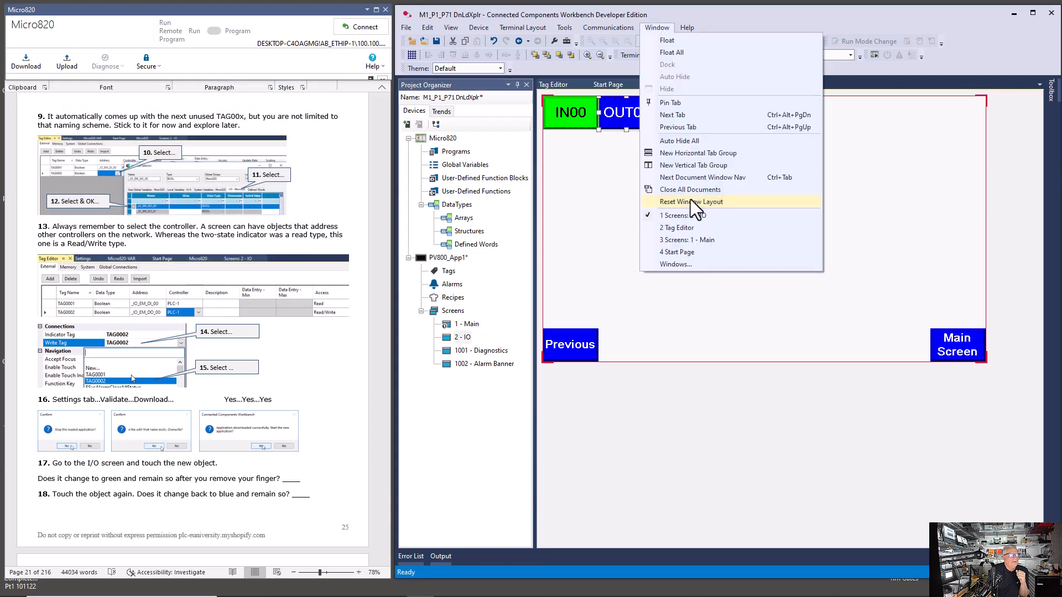
{"action": "left_click", "coordinate": [690, 200]}
{"action": "left_click", "coordinate": [571, 344]}
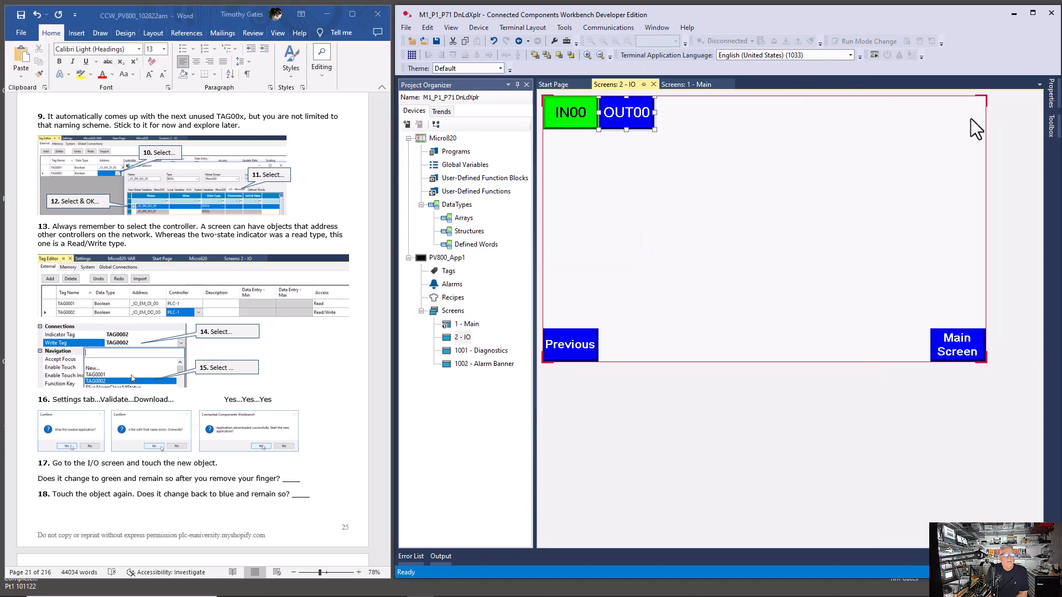
{"action": "left_click", "coordinate": [1051, 95]}
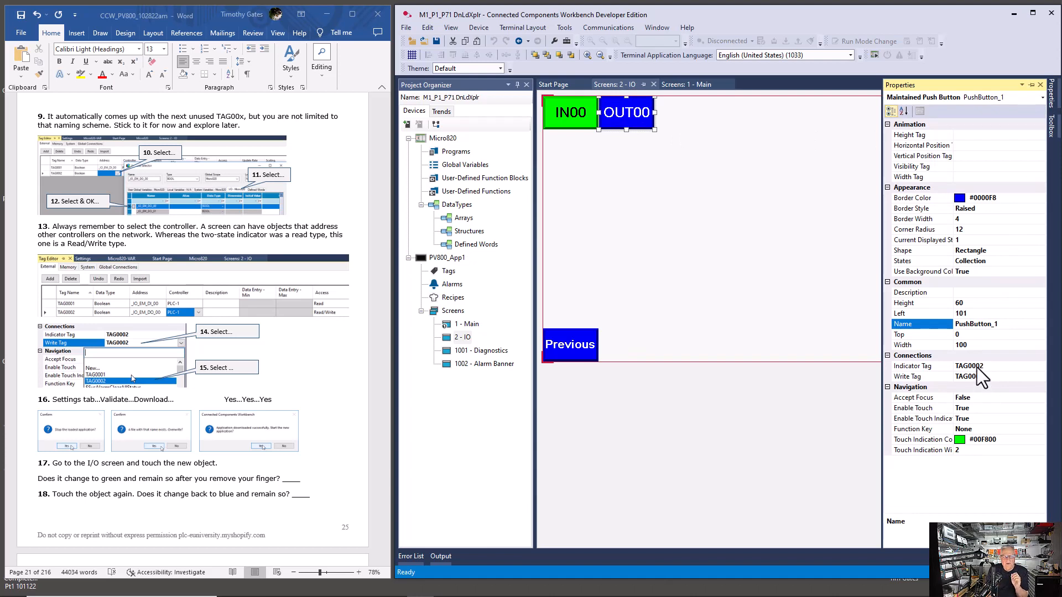
{"action": "left_click", "coordinate": [630, 166]}
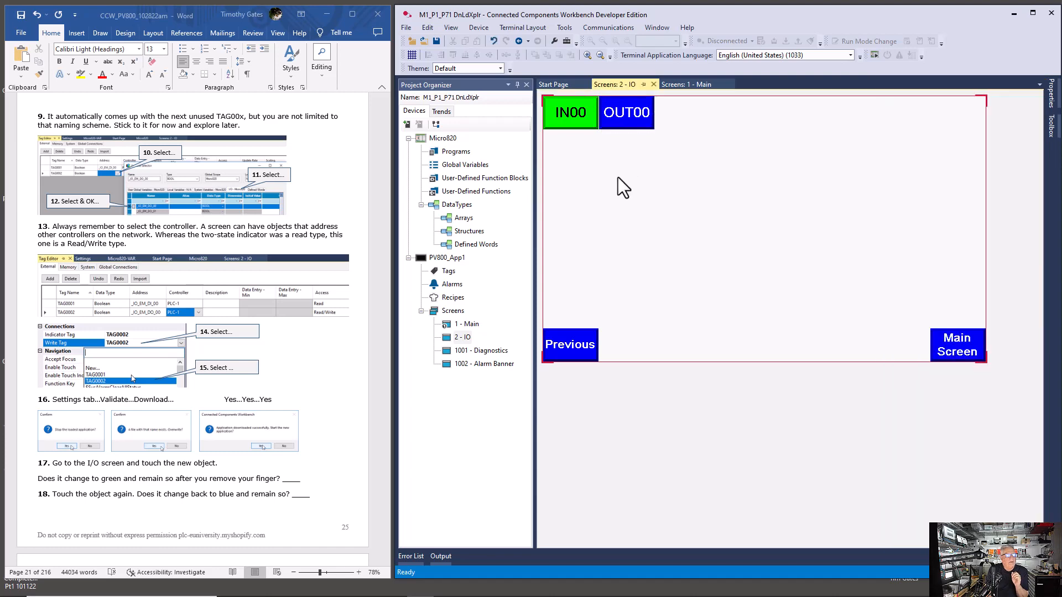
Step: Connect to the Micro820 and turn off the logical value of _IO_EM_DO_00 in the global variables
{"action": "double_click", "coordinate": [477, 164]}
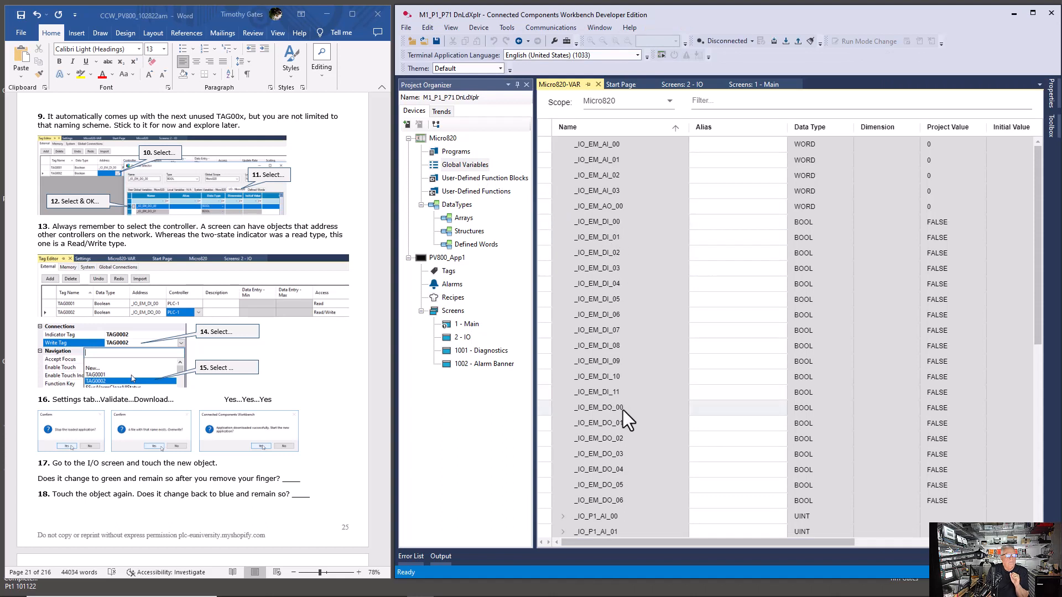
{"action": "left_click", "coordinate": [730, 44]}
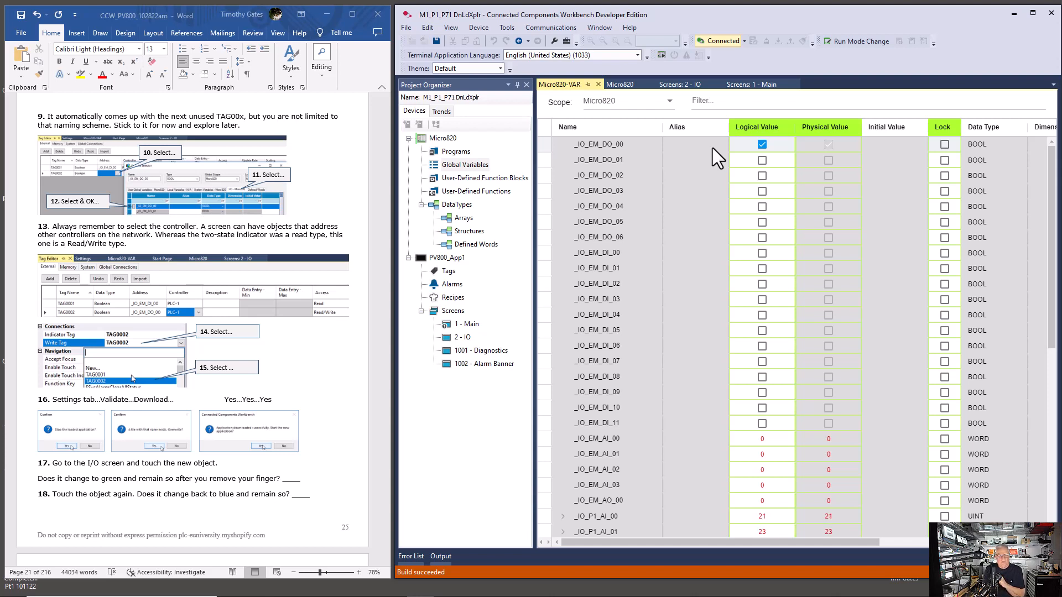
{"action": "left_click", "coordinate": [694, 208]}
{"action": "left_click", "coordinate": [762, 145]}
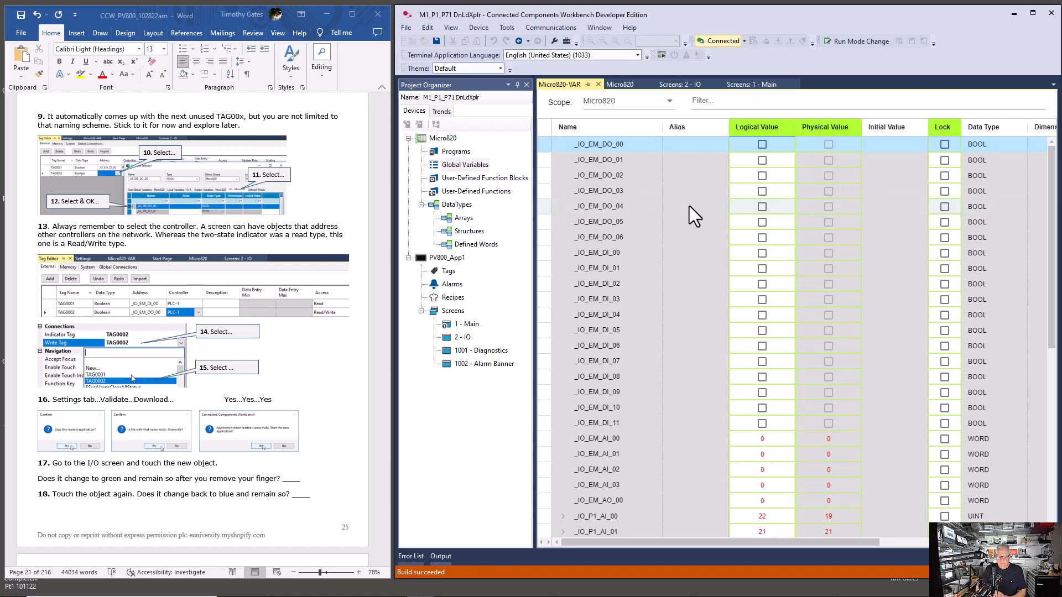
Step: Review the buttons on the IO and Main screens and the tags defined for PV800_App1
{"action": "left_click", "coordinate": [680, 84]}
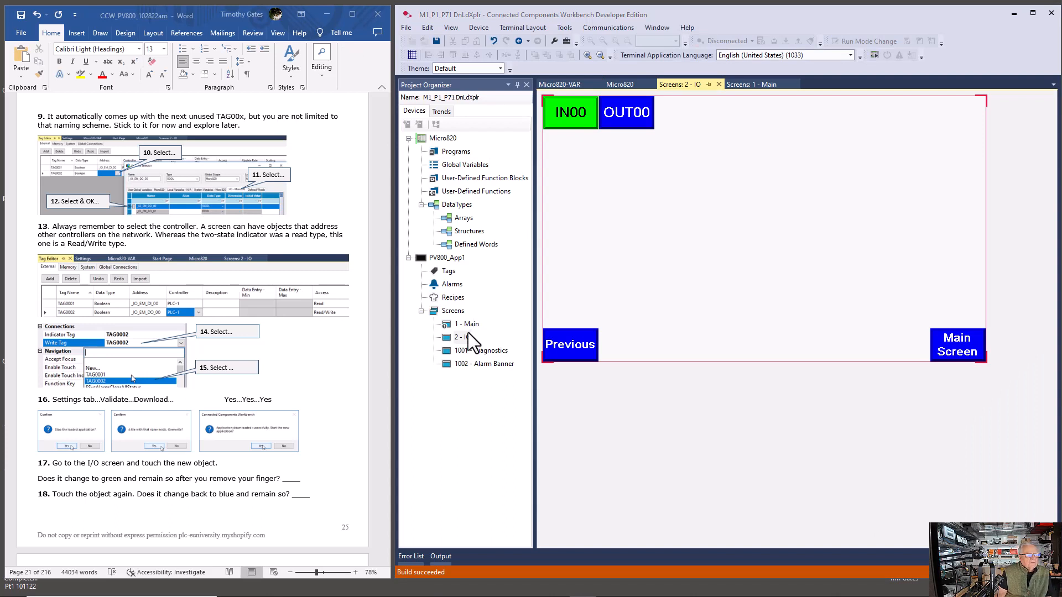
{"action": "double_click", "coordinate": [468, 330]}
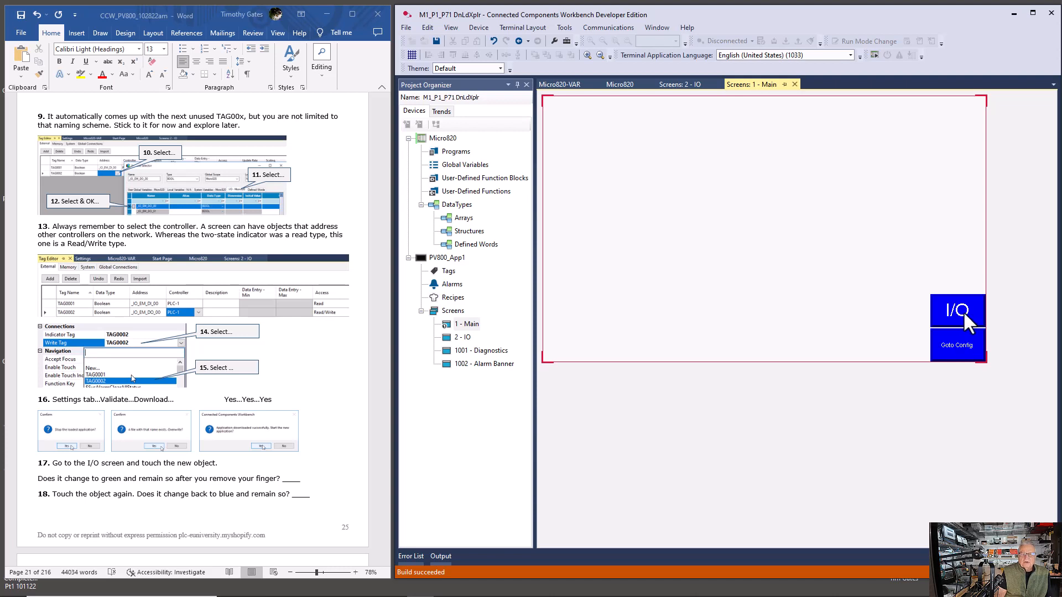
{"action": "double_click", "coordinate": [463, 339]}
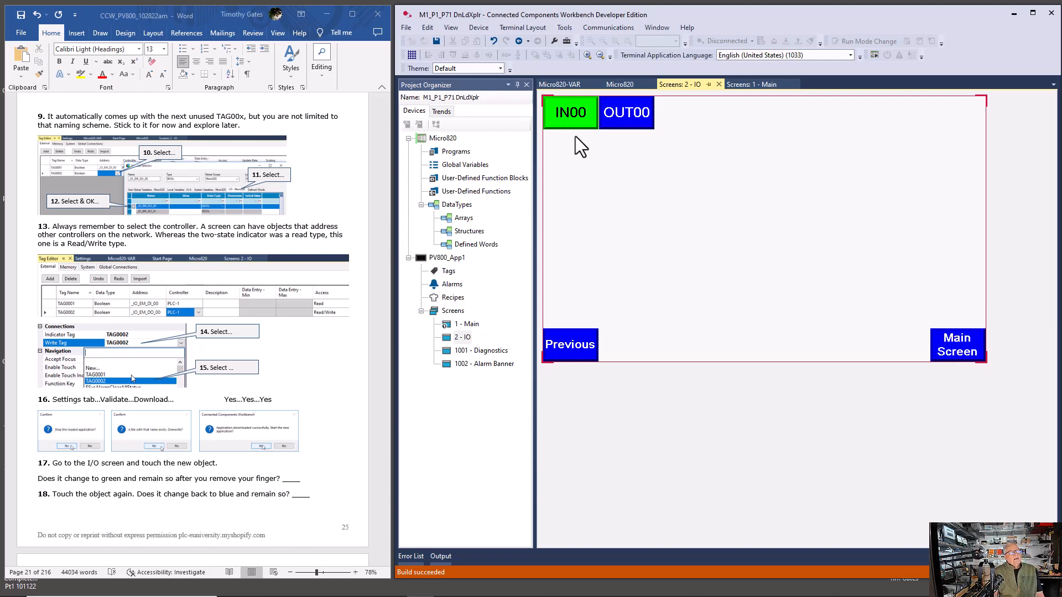
{"action": "mouse_move", "coordinate": [575, 125]}
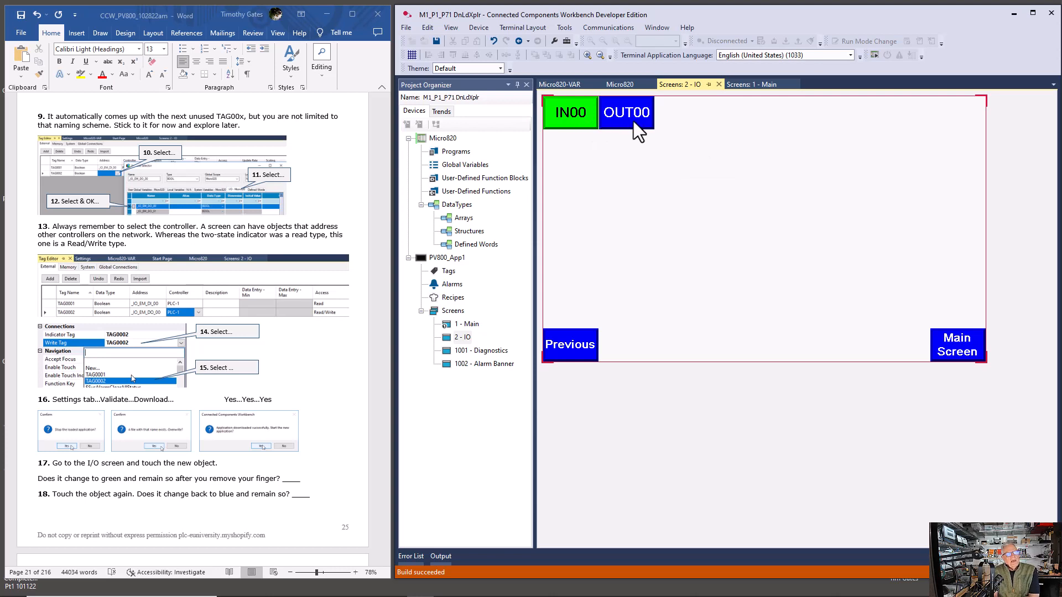
{"action": "mouse_move", "coordinate": [637, 124]}
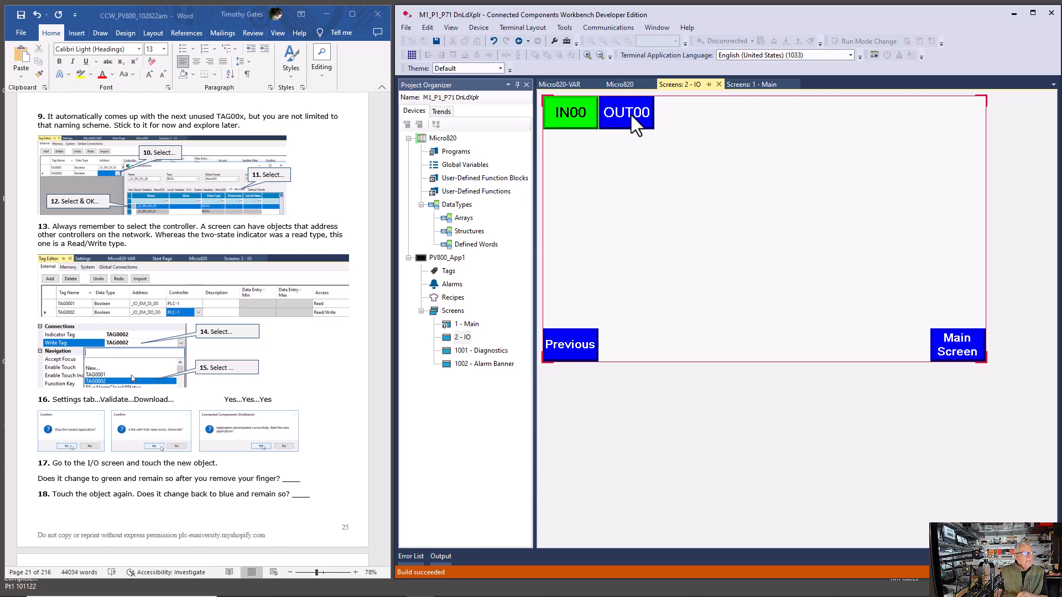
{"action": "double_click", "coordinate": [447, 272]}
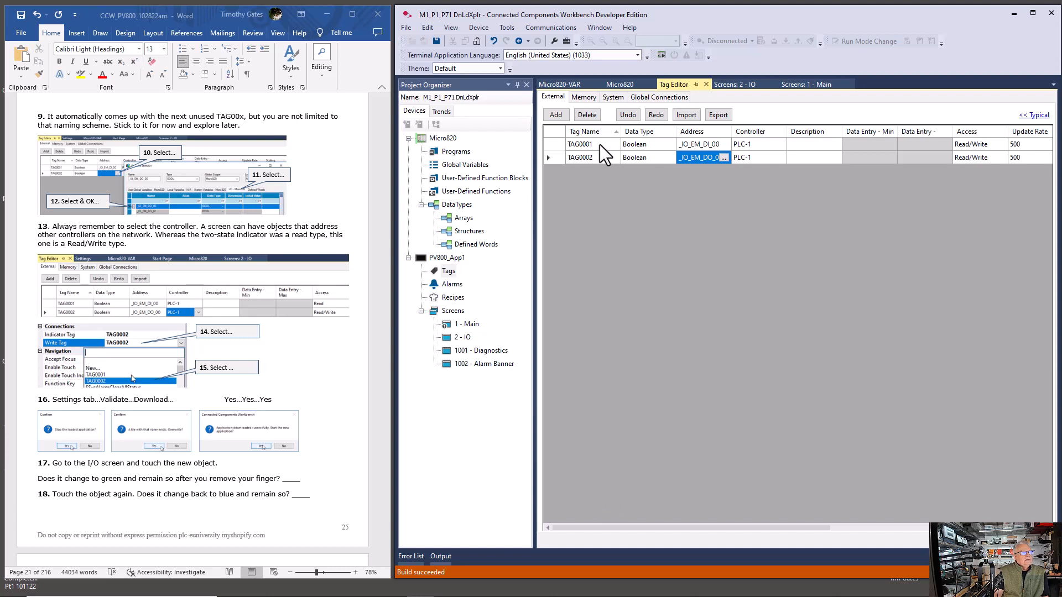
Step: Float the Micro820 controller page as a compact strip above the Word document and disconnect from the controller
{"action": "left_click", "coordinate": [622, 84]}
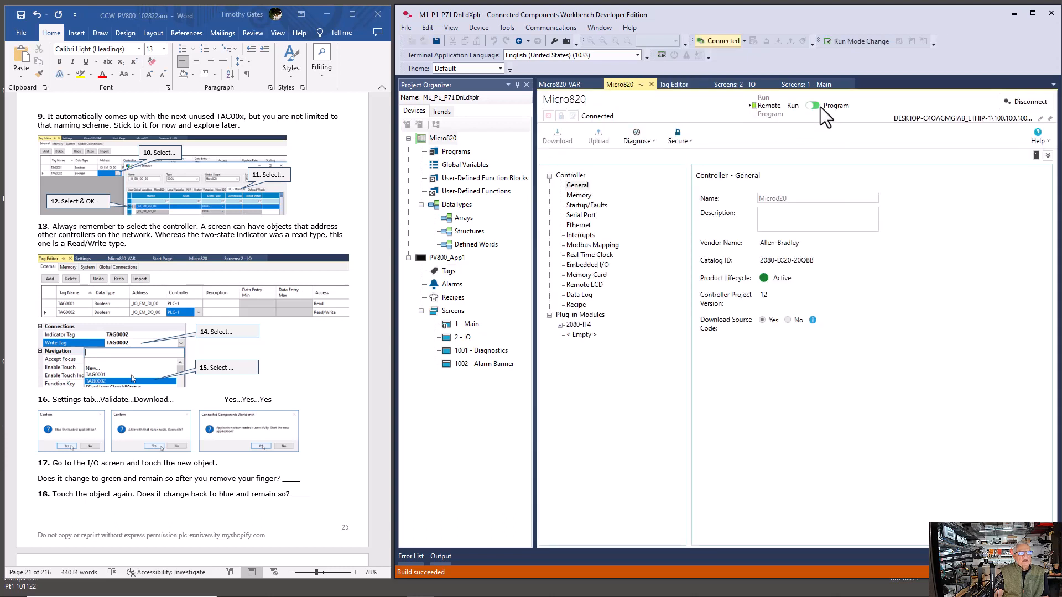
{"action": "left_click_drag", "start_coordinate": [622, 85], "coordinate": [85, 9]}
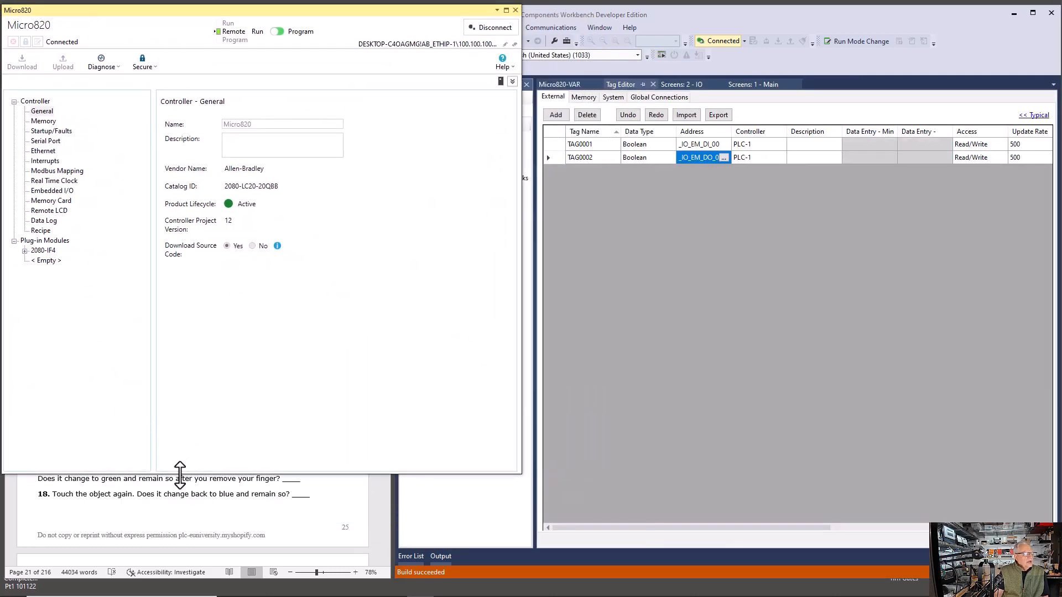
{"action": "left_click_drag", "start_coordinate": [181, 473], "coordinate": [145, 54]}
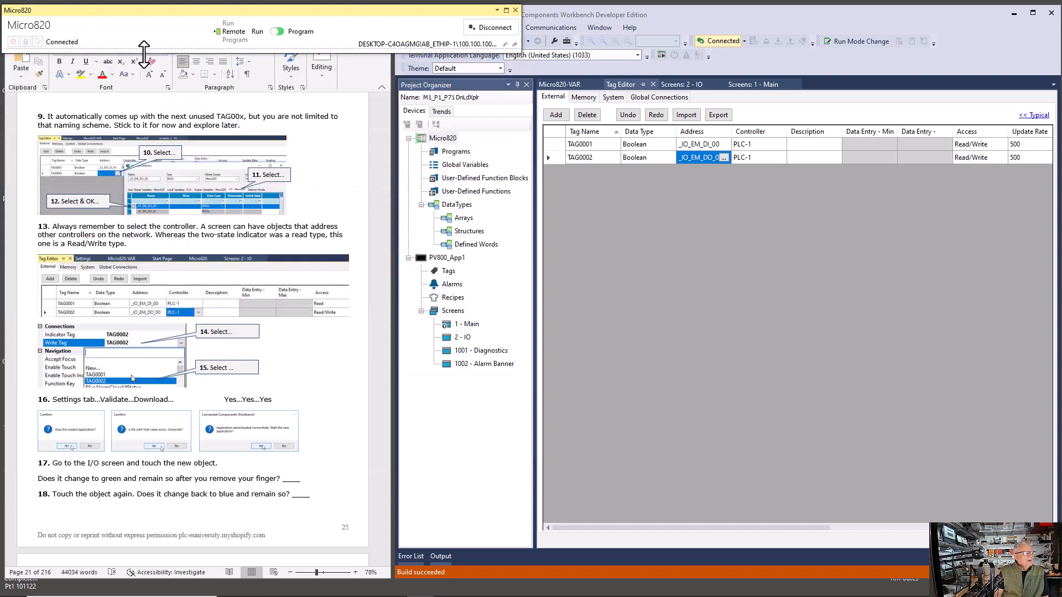
{"action": "left_click_drag", "start_coordinate": [522, 39], "coordinate": [390, 36]}
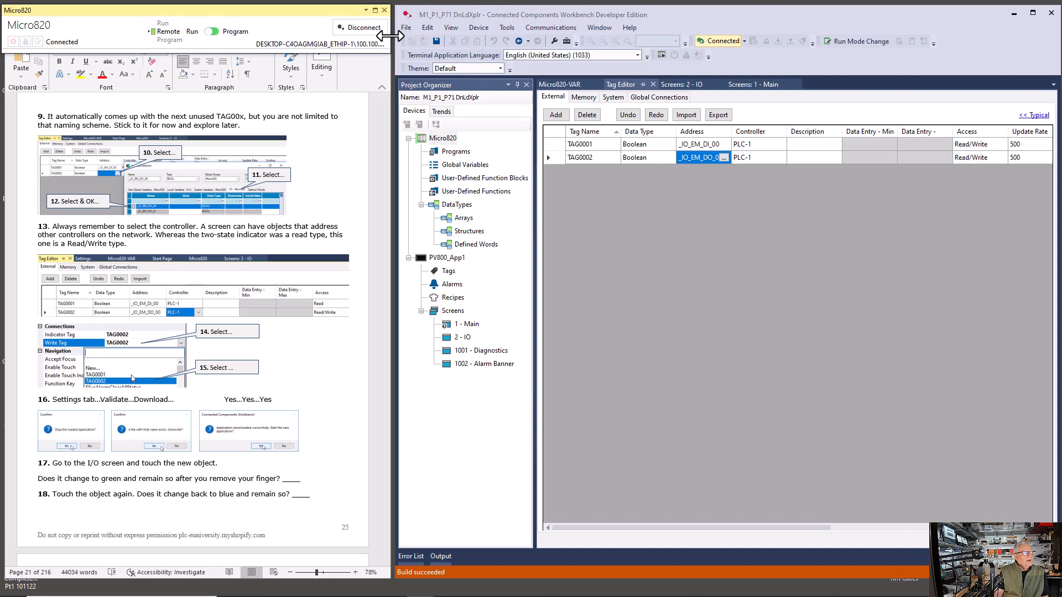
{"action": "left_click", "coordinate": [719, 44]}
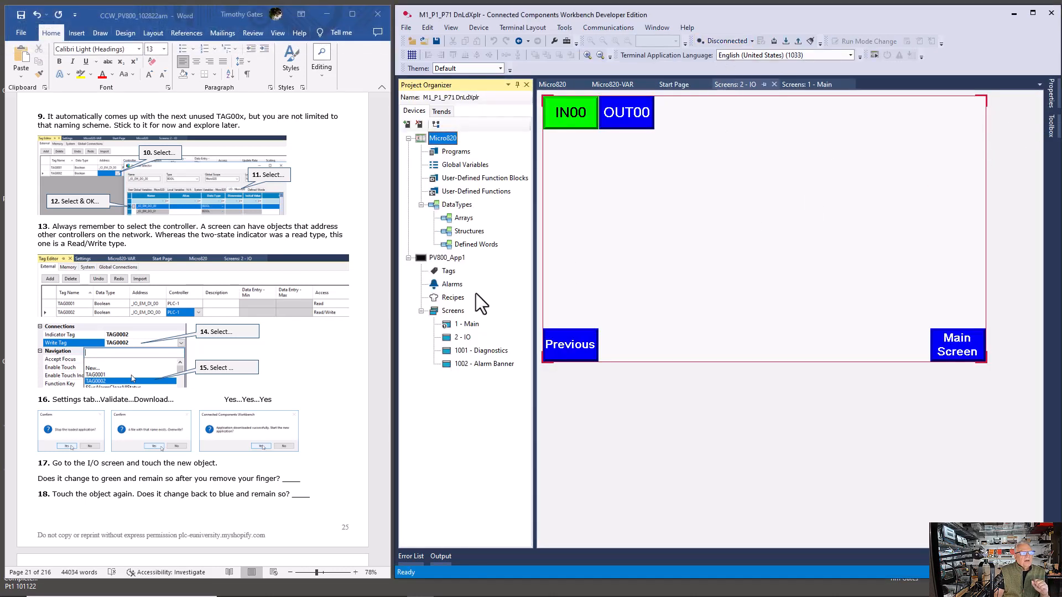
Step: In the PV800_App1 tag list, rename TAG0001 as IN00 and TAG0002 as OUT00
{"action": "double_click", "coordinate": [445, 272]}
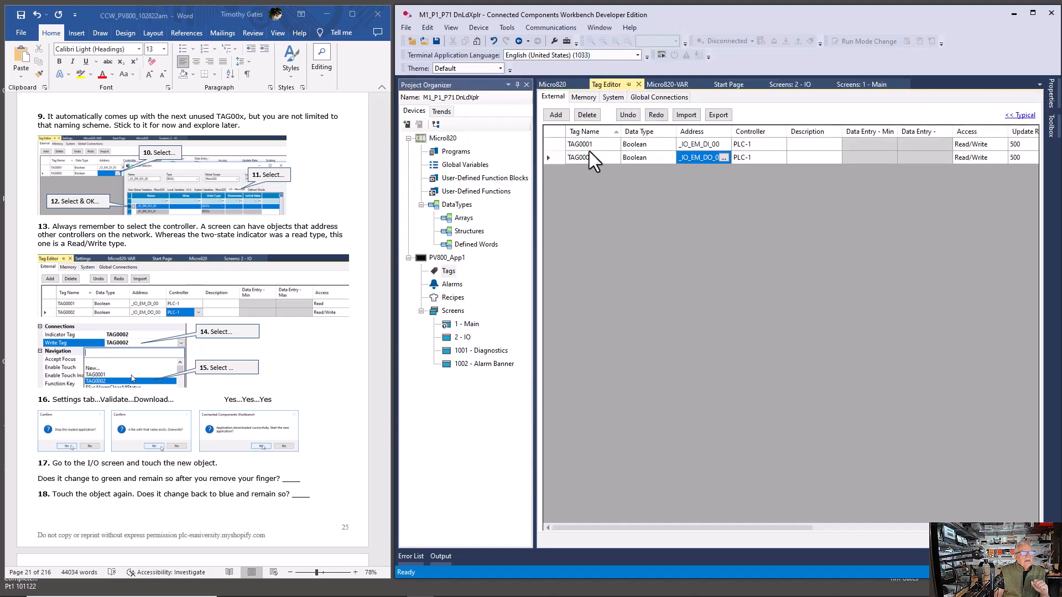
{"action": "left_click", "coordinate": [588, 147]}
{"action": "left_click", "coordinate": [608, 146]}
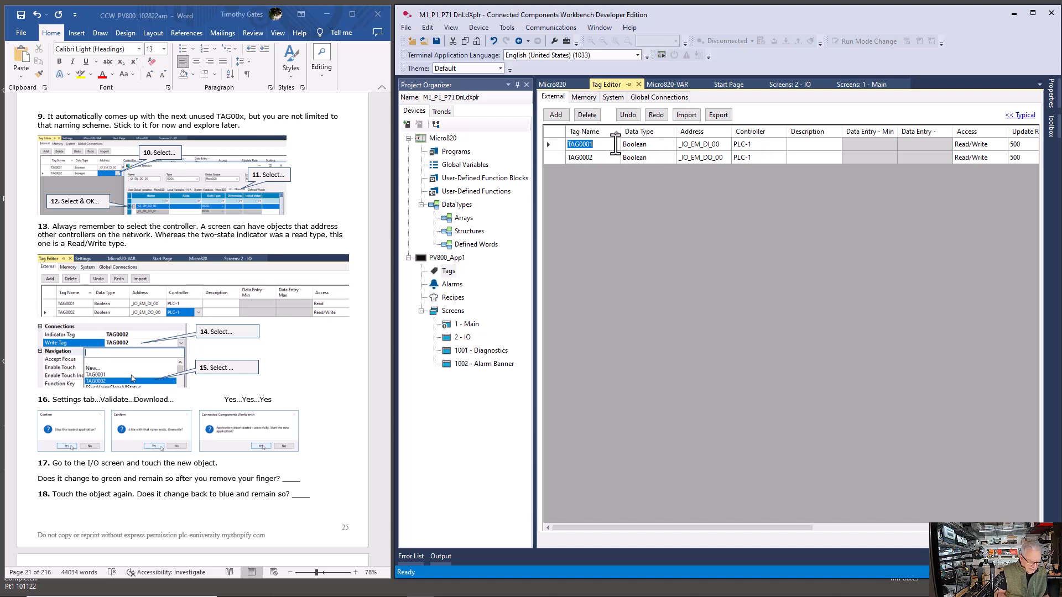
{"action": "type", "text": "IN00"}
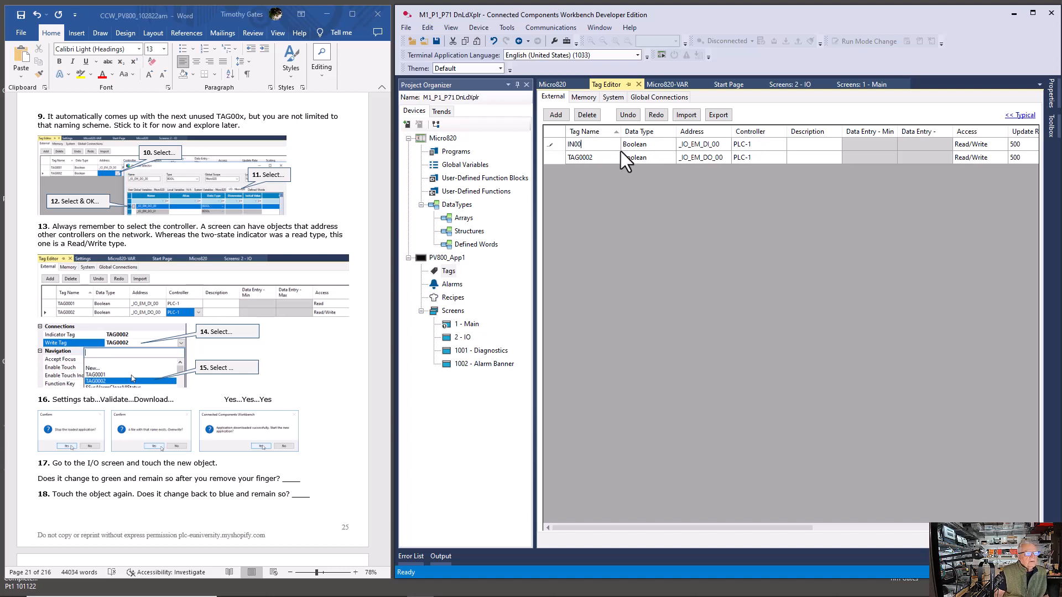
{"action": "left_click", "coordinate": [612, 154]}
{"action": "type", "text": "O"}
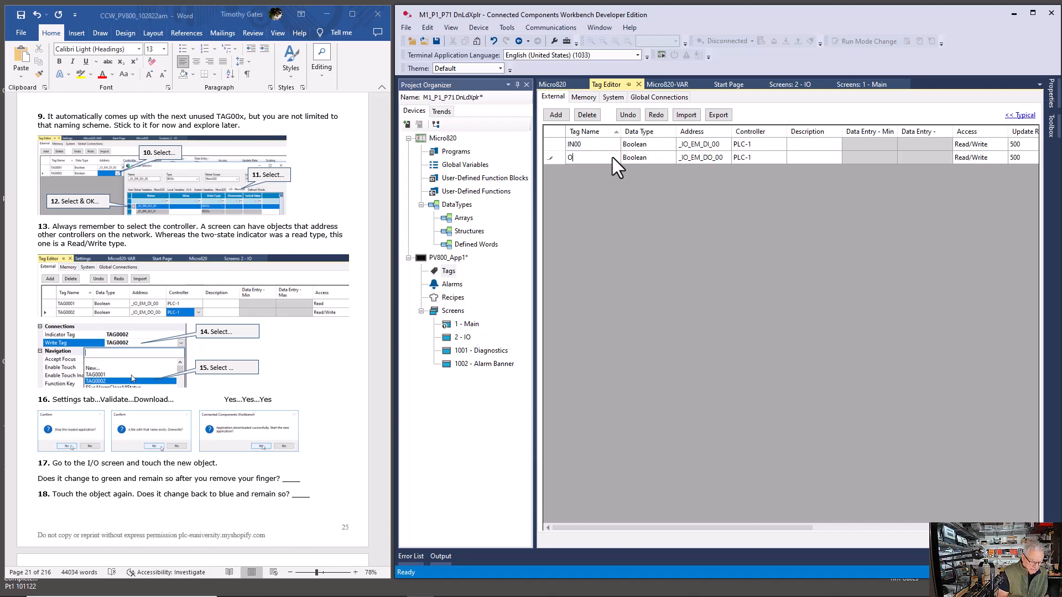
{"action": "type", "text": "UT00"}
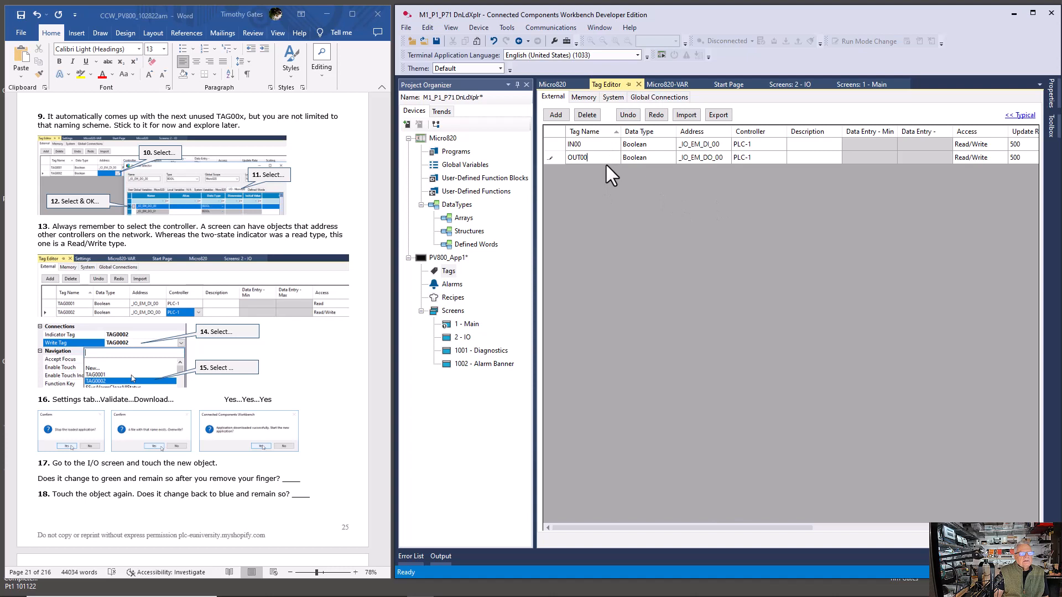
Step: Add a new external tag named IN01 with the Boolean data type
{"action": "left_click", "coordinate": [555, 116]}
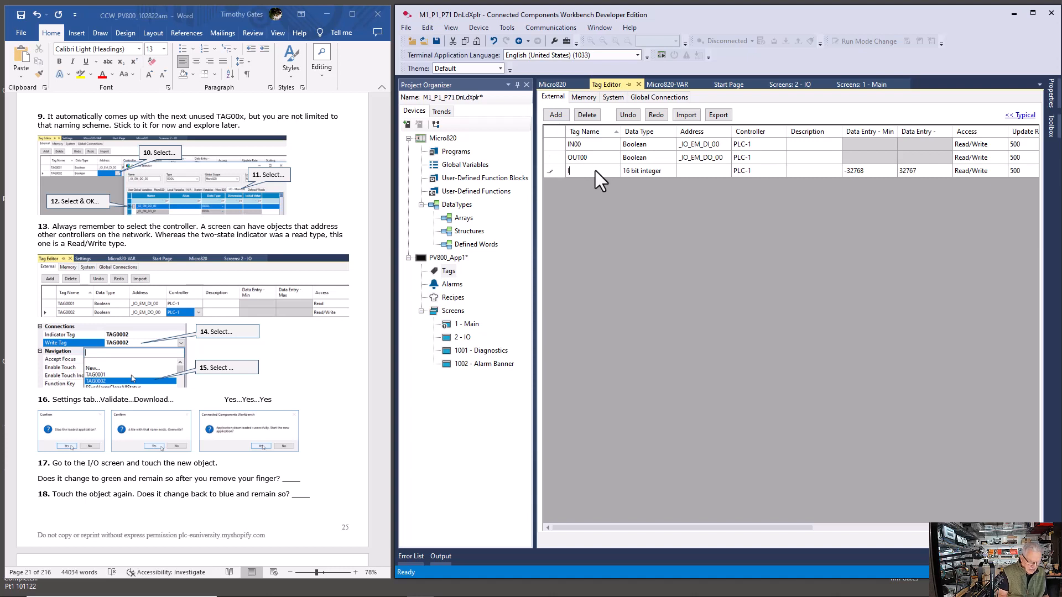
{"action": "type", "text": "IN01"}
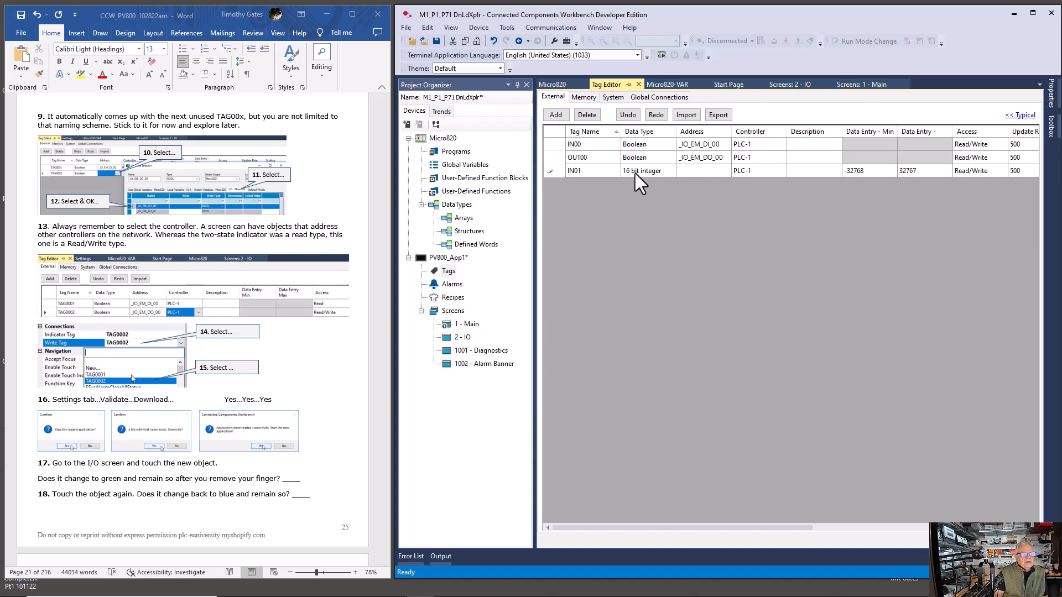
{"action": "left_click", "coordinate": [669, 173]}
{"action": "left_click", "coordinate": [670, 170]}
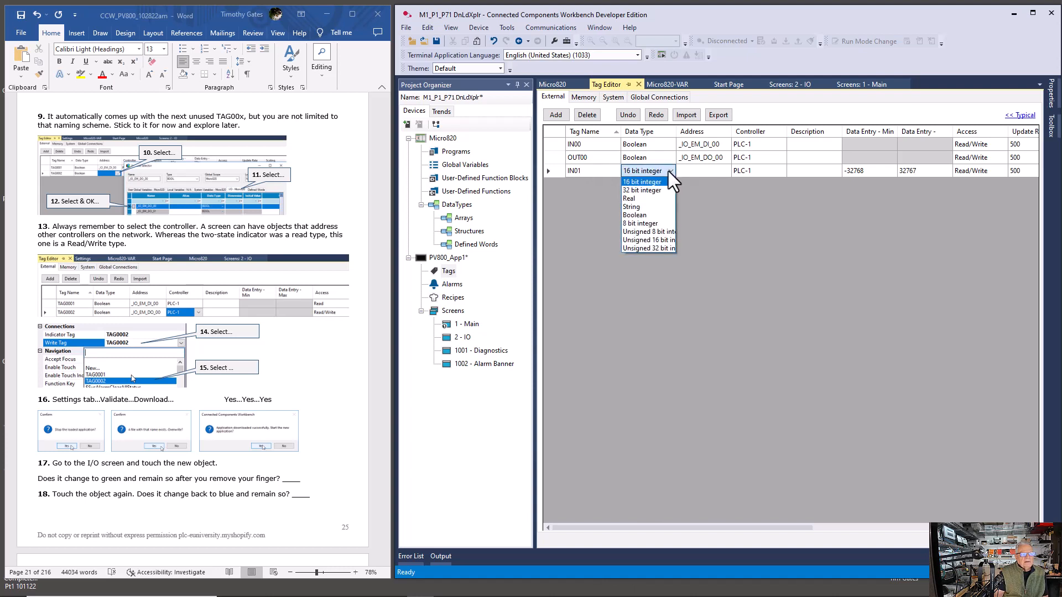
{"action": "left_click", "coordinate": [642, 214]}
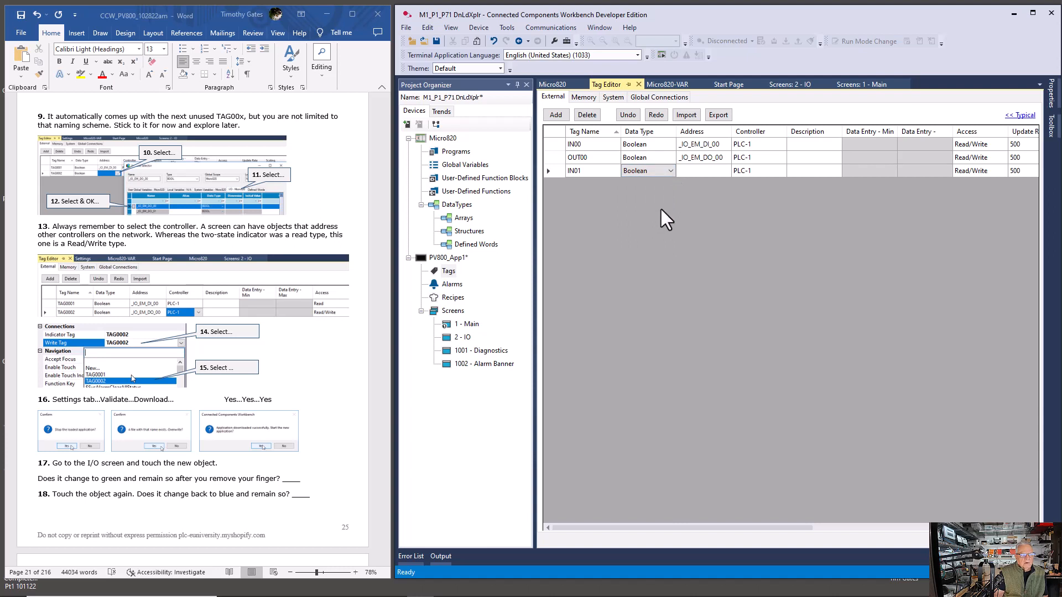
Step: Assign the Micro820 variable _IO_EM_DI_01 as the address of IN01 and choose Read/Write as its access
{"action": "left_click", "coordinate": [696, 173]}
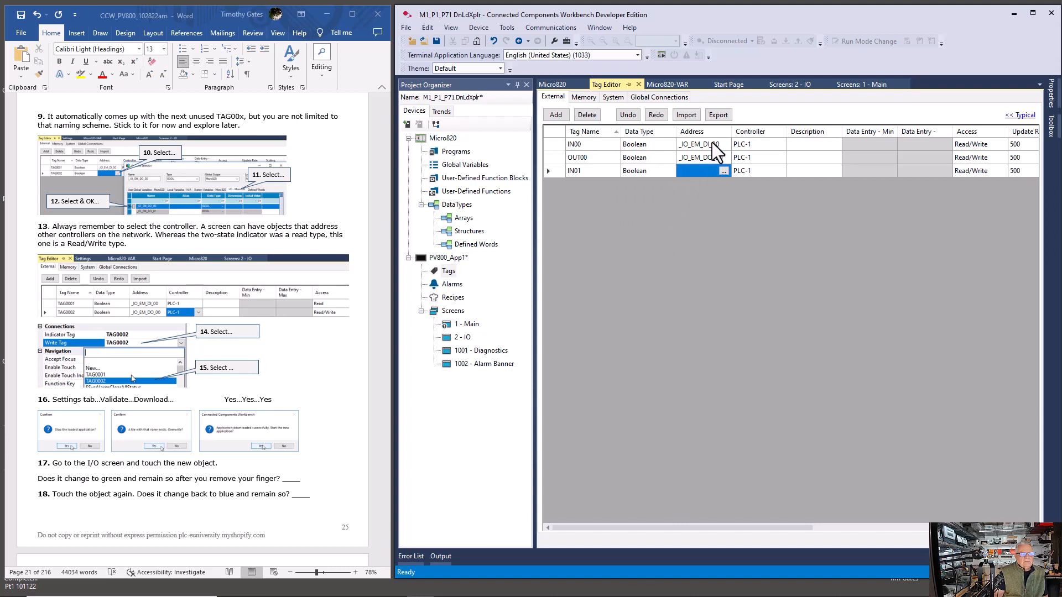
{"action": "left_click", "coordinate": [721, 171]}
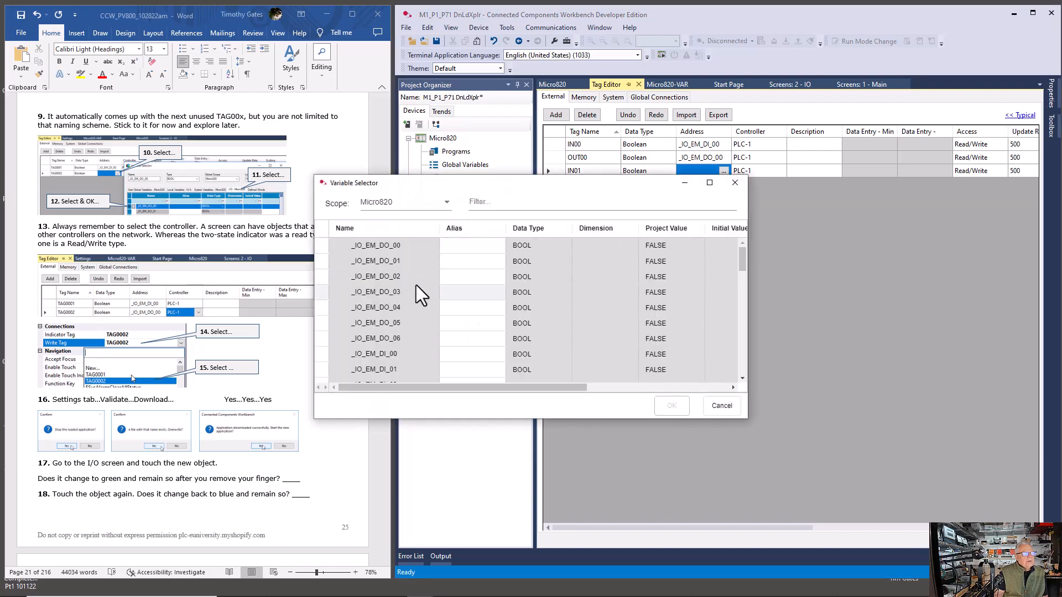
{"action": "left_click", "coordinate": [391, 369]}
{"action": "double_click", "coordinate": [392, 369]}
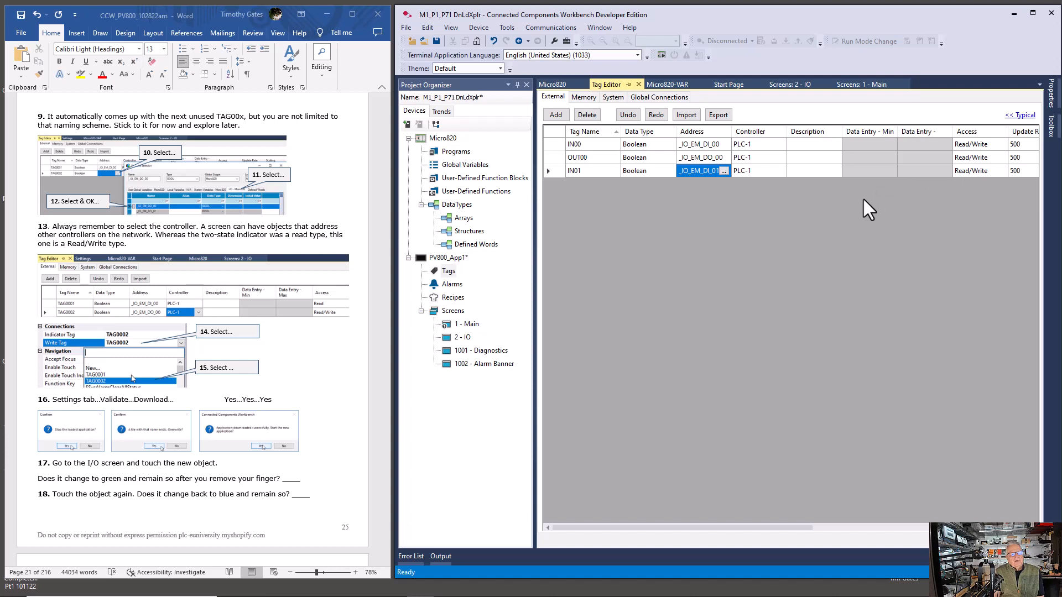
{"action": "left_click", "coordinate": [989, 172]}
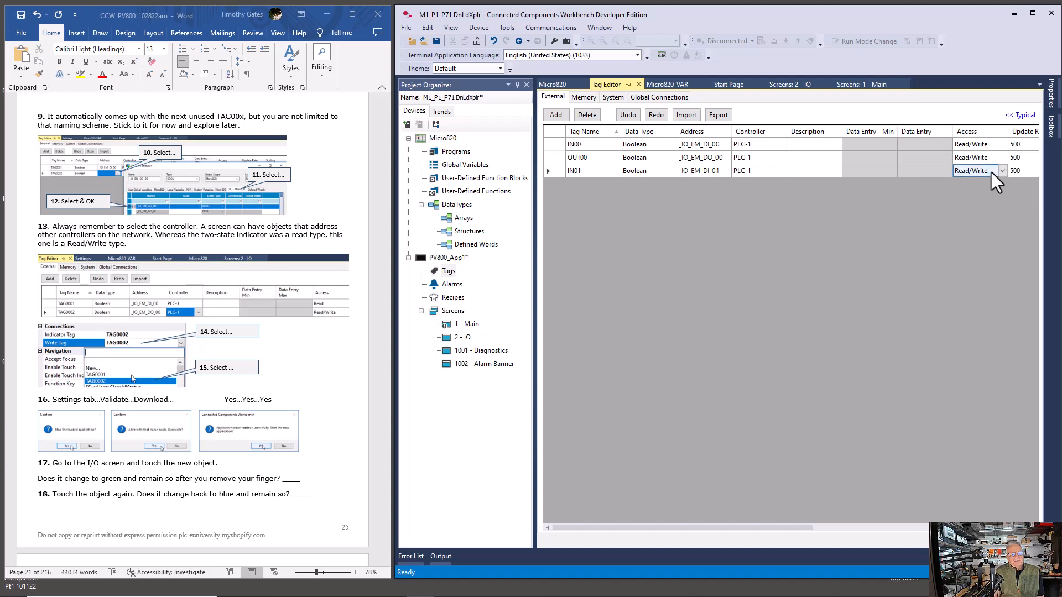
{"action": "left_click", "coordinate": [1003, 172]}
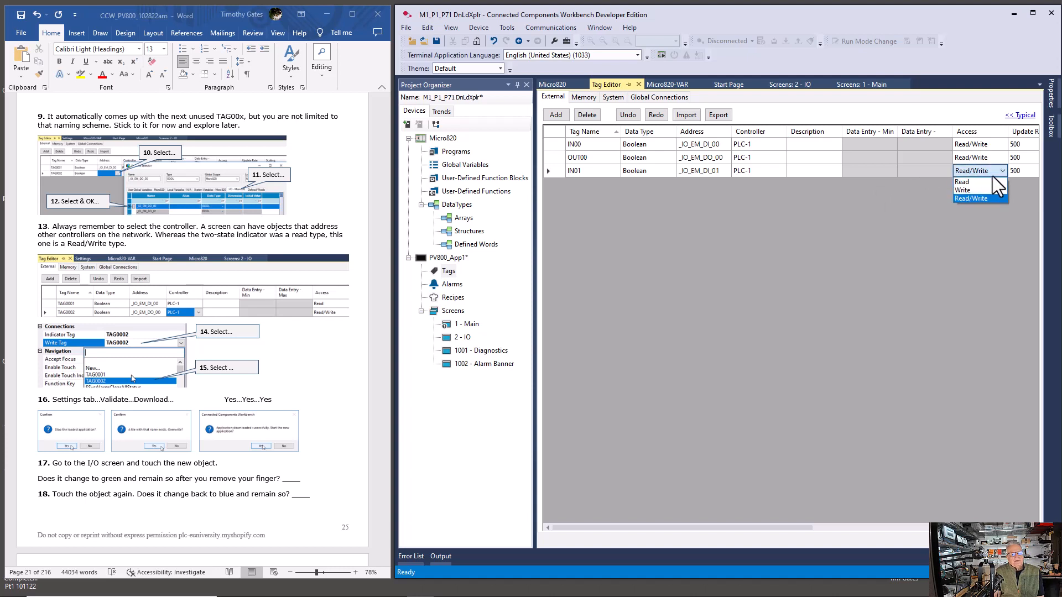
{"action": "left_click", "coordinate": [977, 197]}
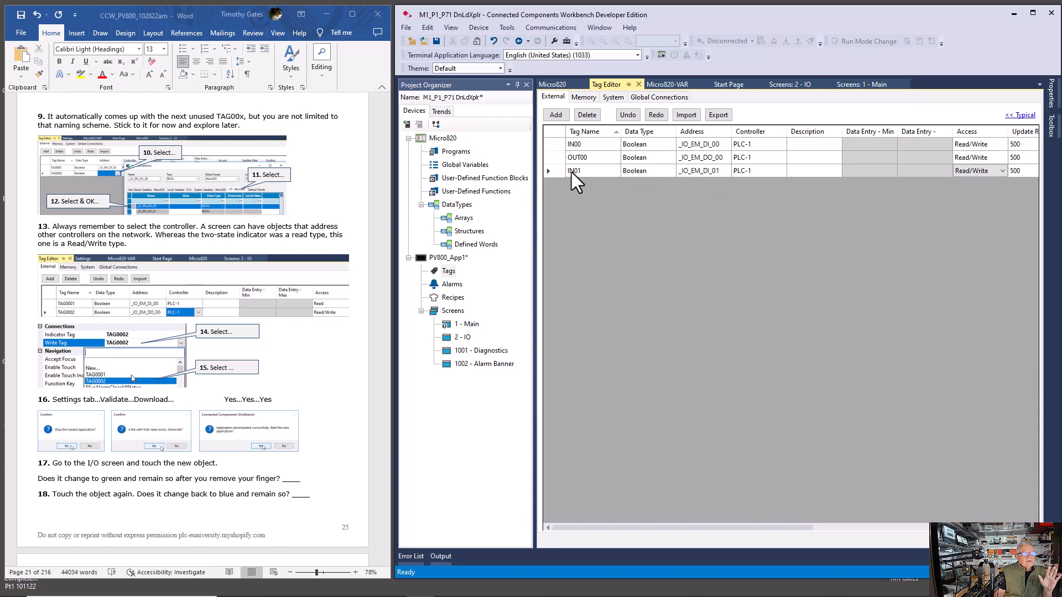
Step: Add a new external tag named OUT01 with the Boolean data type
{"action": "left_click", "coordinate": [556, 116]}
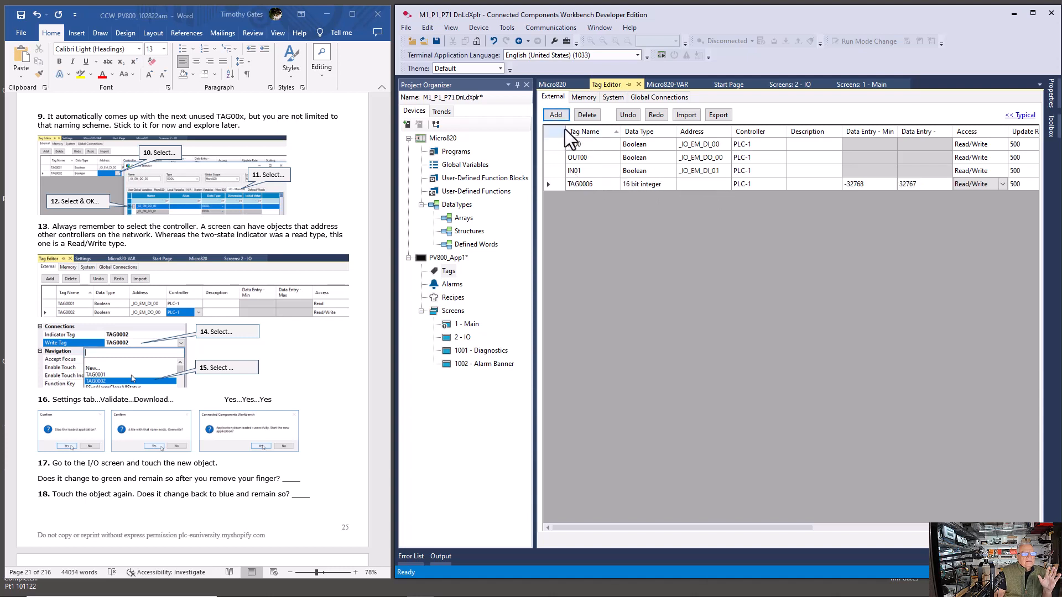
{"action": "left_click", "coordinate": [579, 184]}
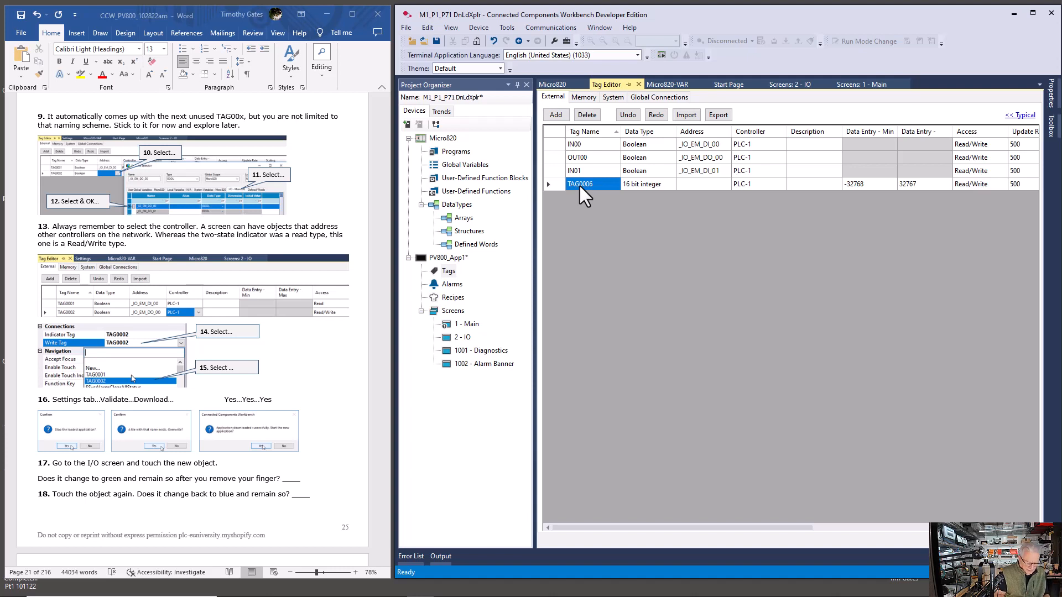
{"action": "type", "text": "OUT01"}
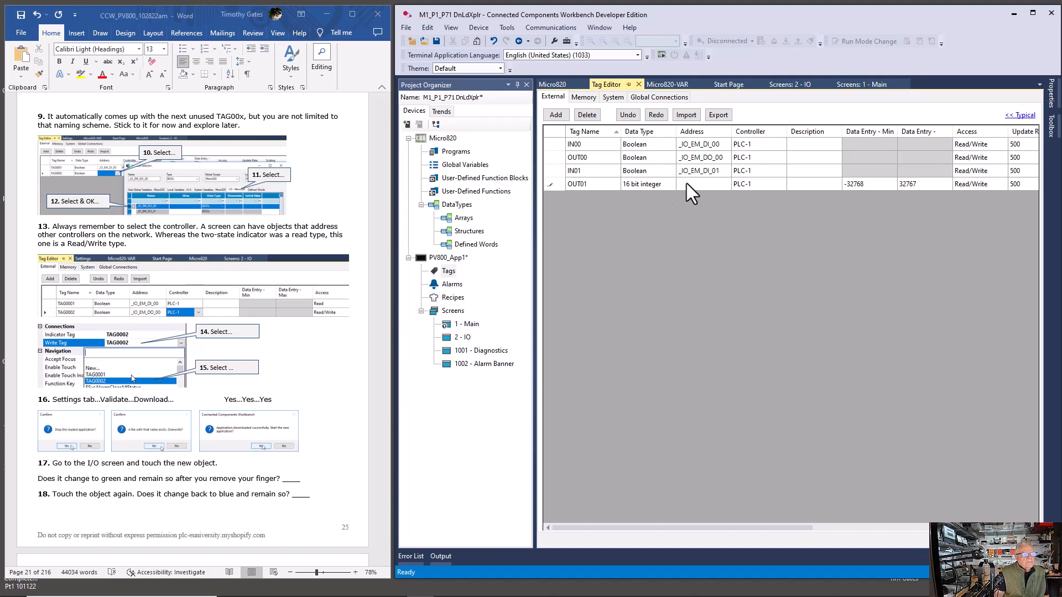
{"action": "left_click", "coordinate": [657, 184]}
{"action": "key", "text": "b"}
Step: Assign the Micro820 variable _IO_EM_DO_01 as the address of the OUT01 tag
{"action": "left_click", "coordinate": [692, 183]}
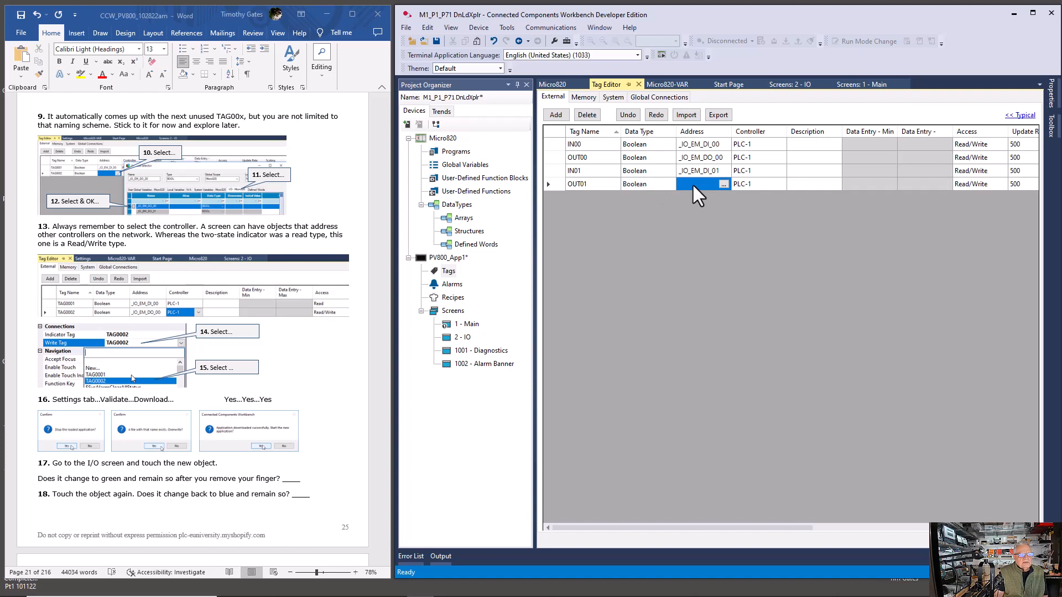
{"action": "left_click", "coordinate": [723, 185]}
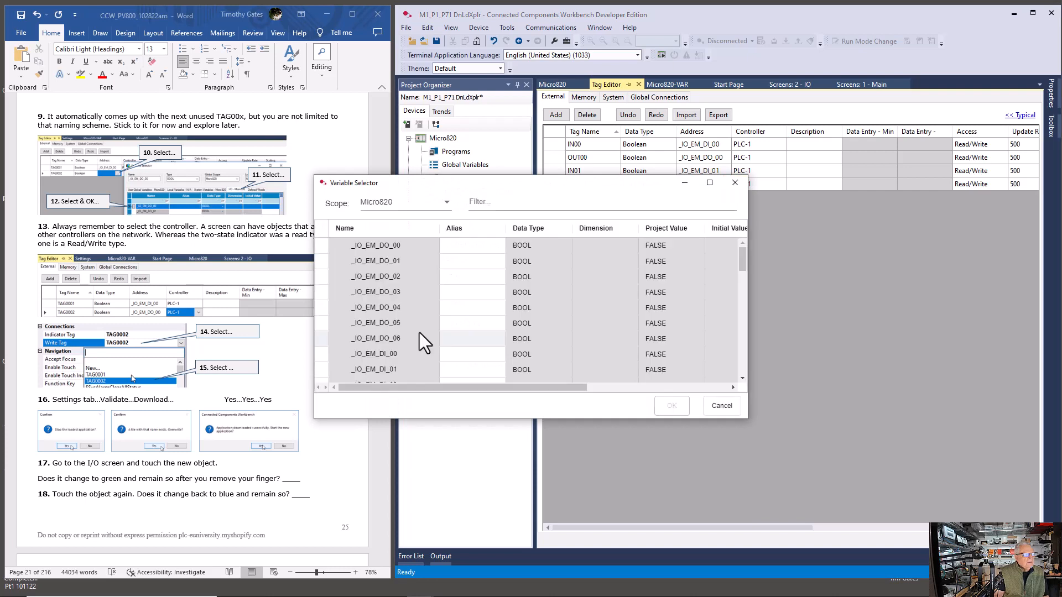
{"action": "double_click", "coordinate": [388, 263]}
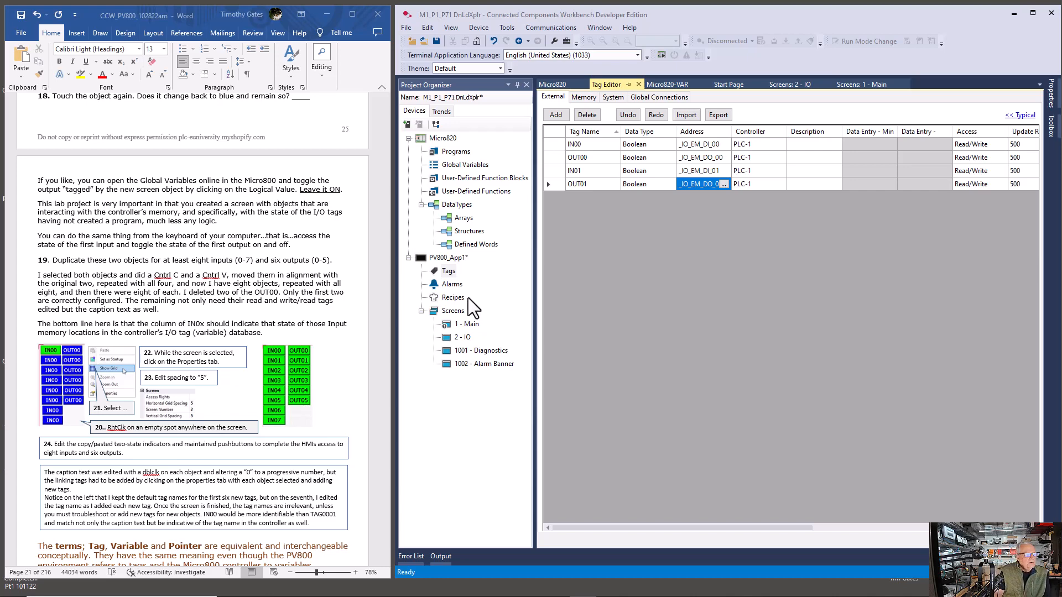
Step: On the 2 - IO screen, resize the IN00 indicator to a height of 40 and a width of 80
{"action": "double_click", "coordinate": [463, 337]}
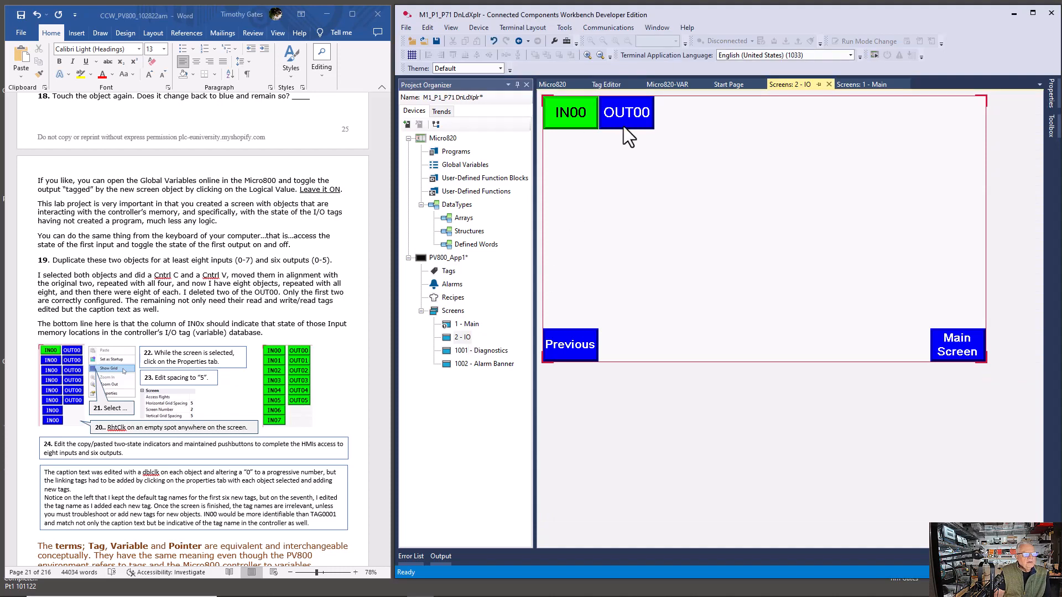
{"action": "mouse_move", "coordinate": [624, 127]}
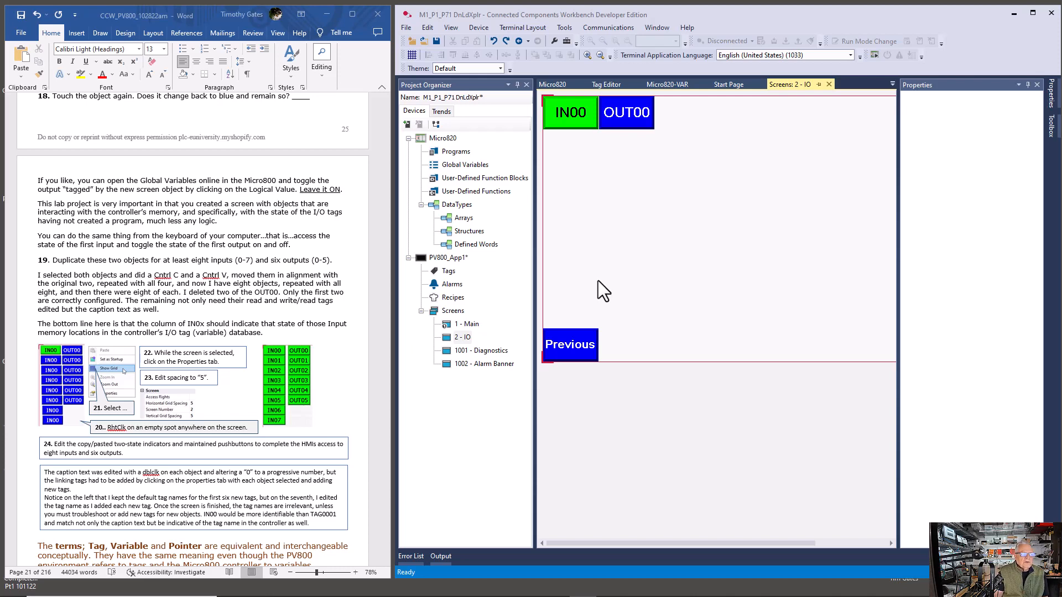
{"action": "left_click", "coordinate": [585, 133]}
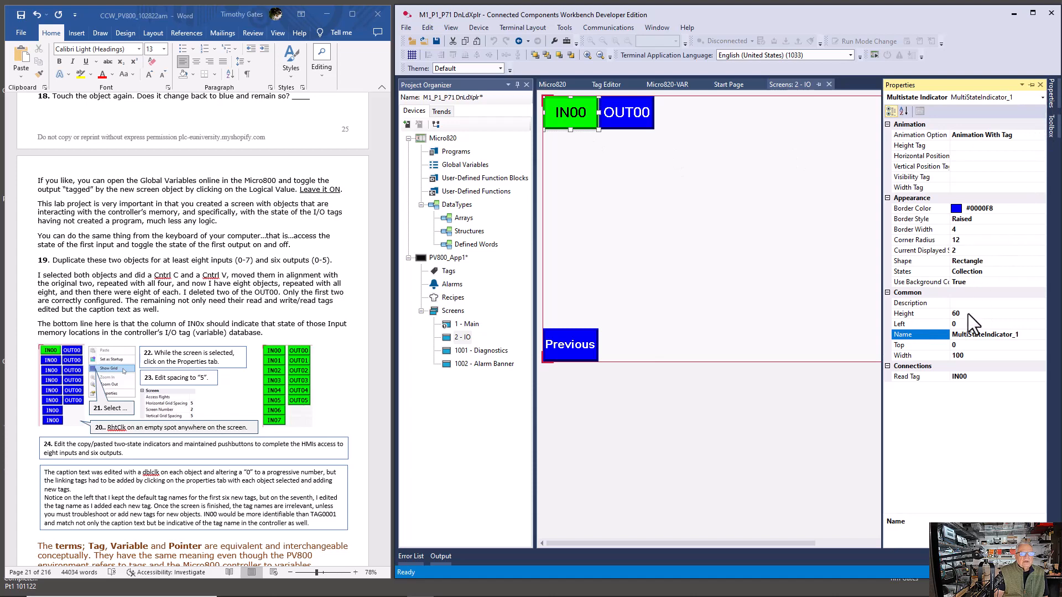
{"action": "left_click", "coordinate": [968, 313]}
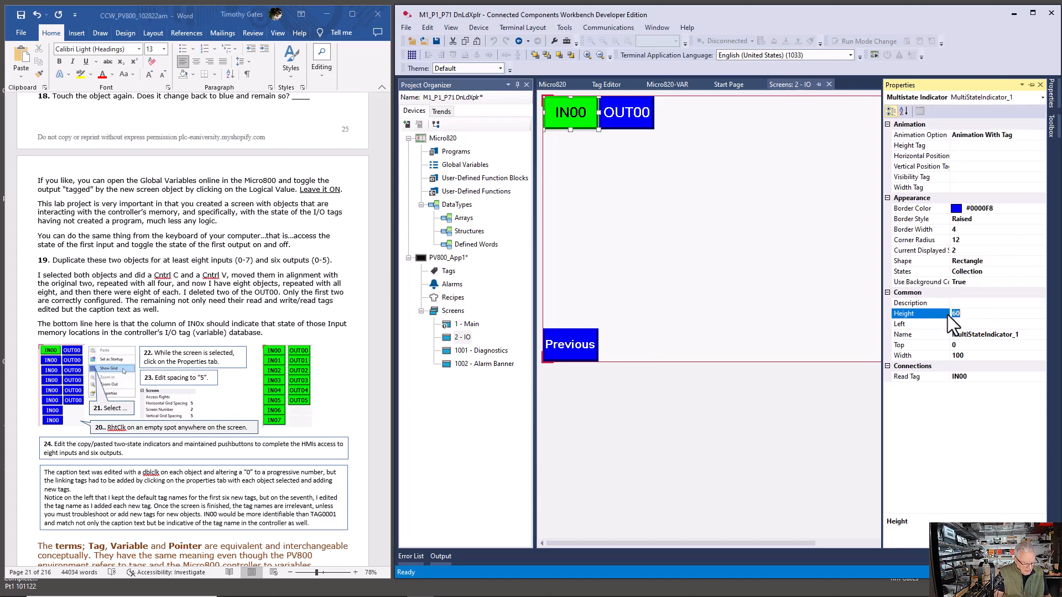
{"action": "type", "text": "40"}
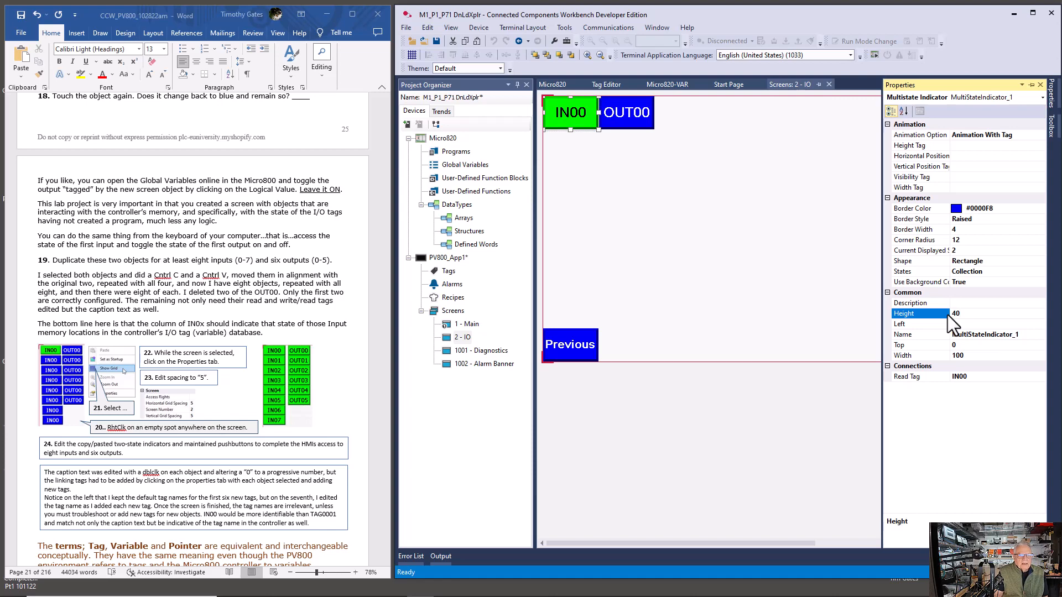
{"action": "key", "text": "Return"}
{"action": "left_click", "coordinate": [968, 356]}
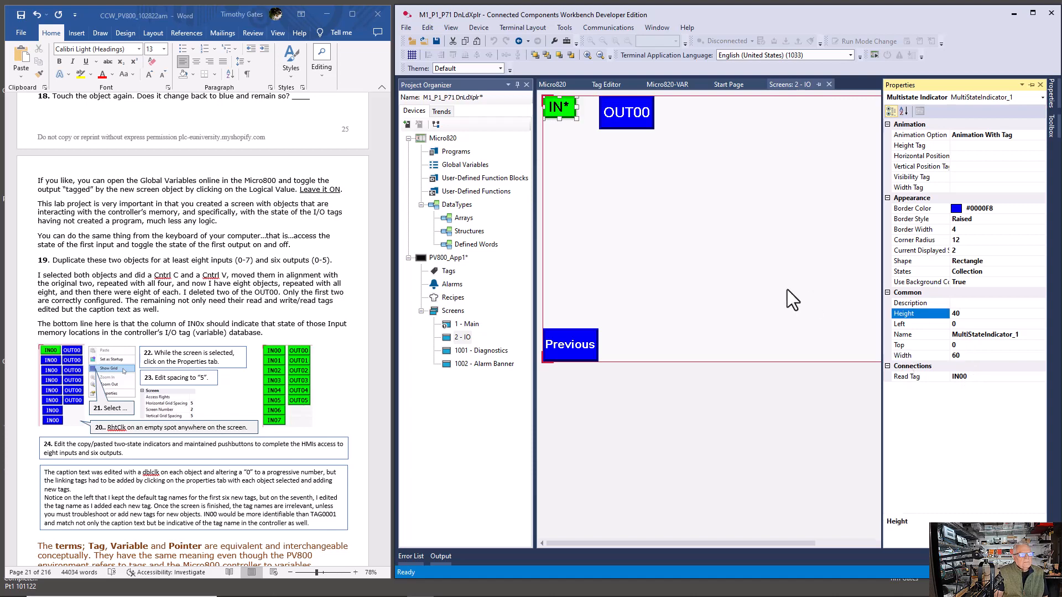
{"action": "left_click", "coordinate": [954, 356]}
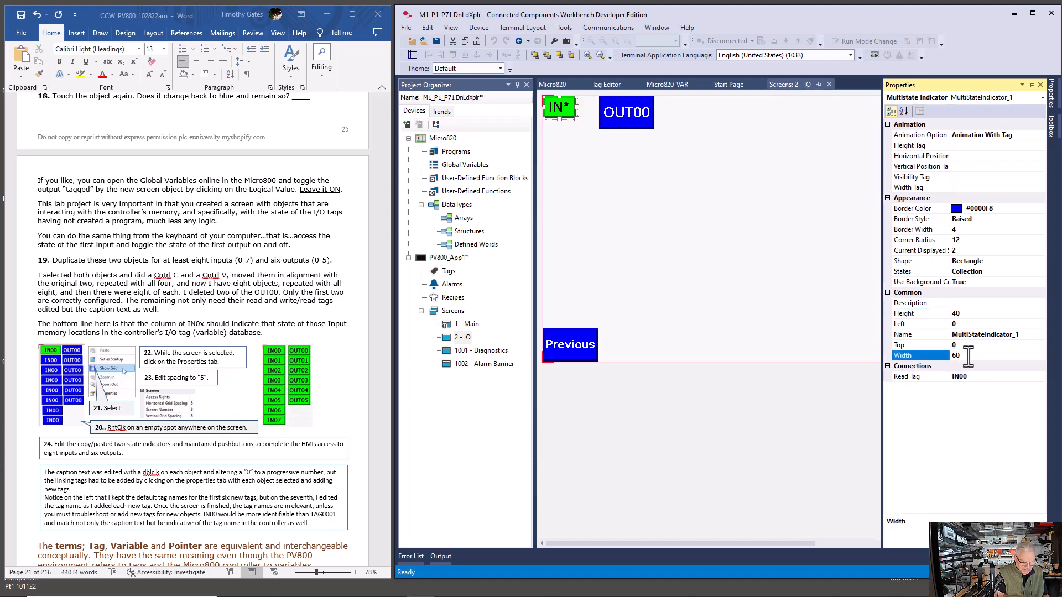
{"action": "key", "text": "BackSpace"}
{"action": "key", "text": "BackSpace"}
{"action": "type", "text": "80"}
{"action": "left_click", "coordinate": [842, 288]}
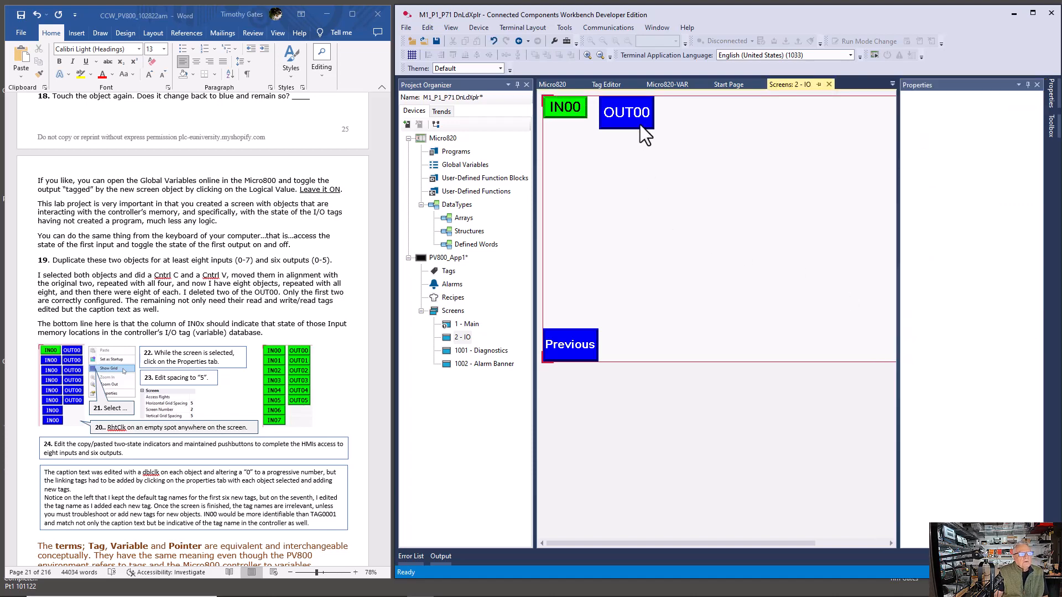
Step: Resize the OUT00 push button to a height of 40 and a width of 80
{"action": "mouse_move", "coordinate": [641, 125]}
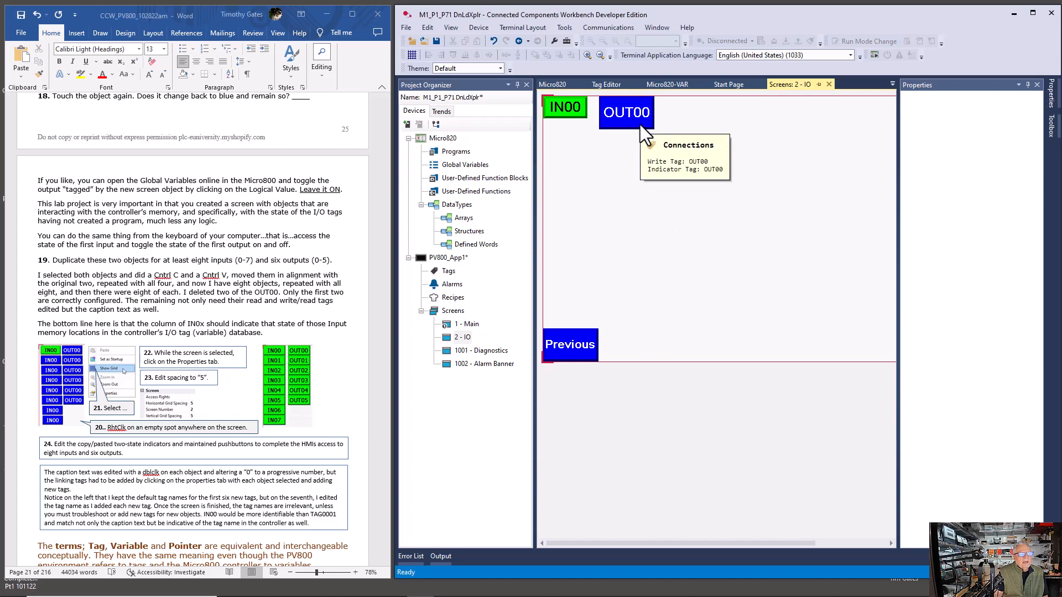
{"action": "left_click", "coordinate": [642, 127]}
{"action": "left_click", "coordinate": [1051, 97]}
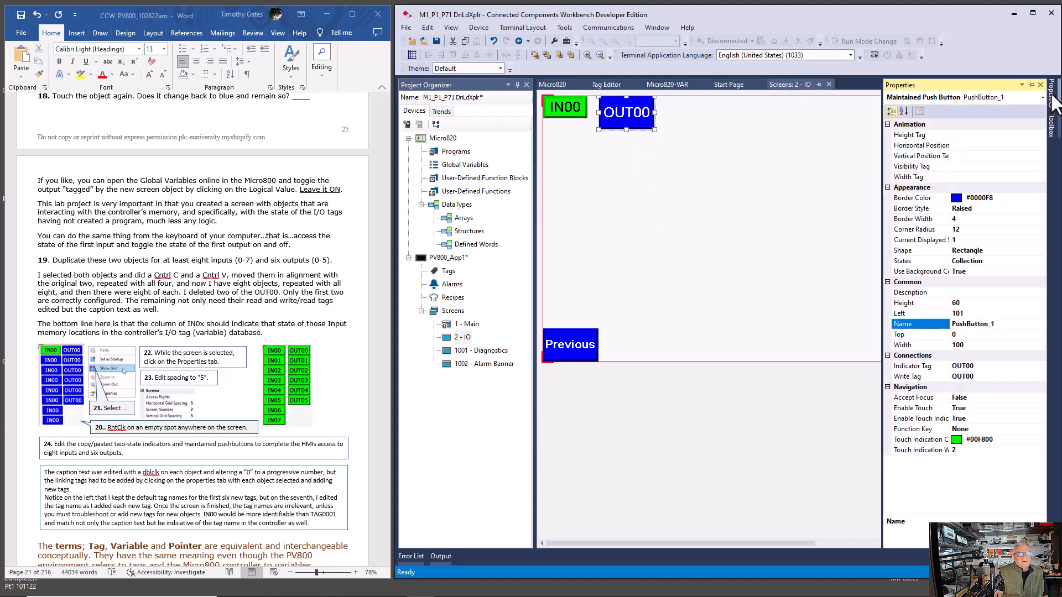
{"action": "left_click", "coordinate": [914, 303]}
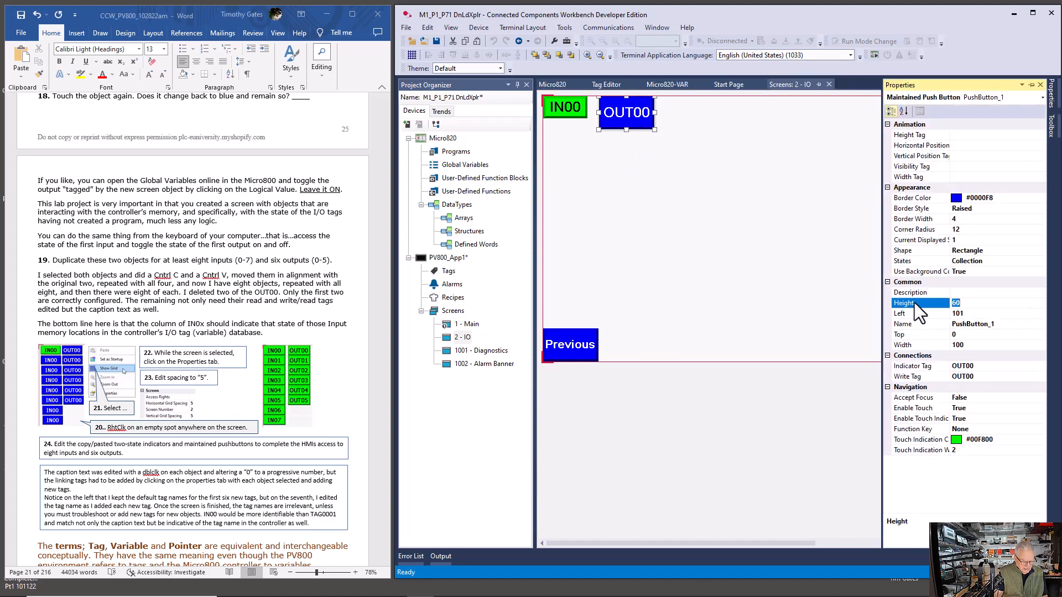
{"action": "type", "text": "40"}
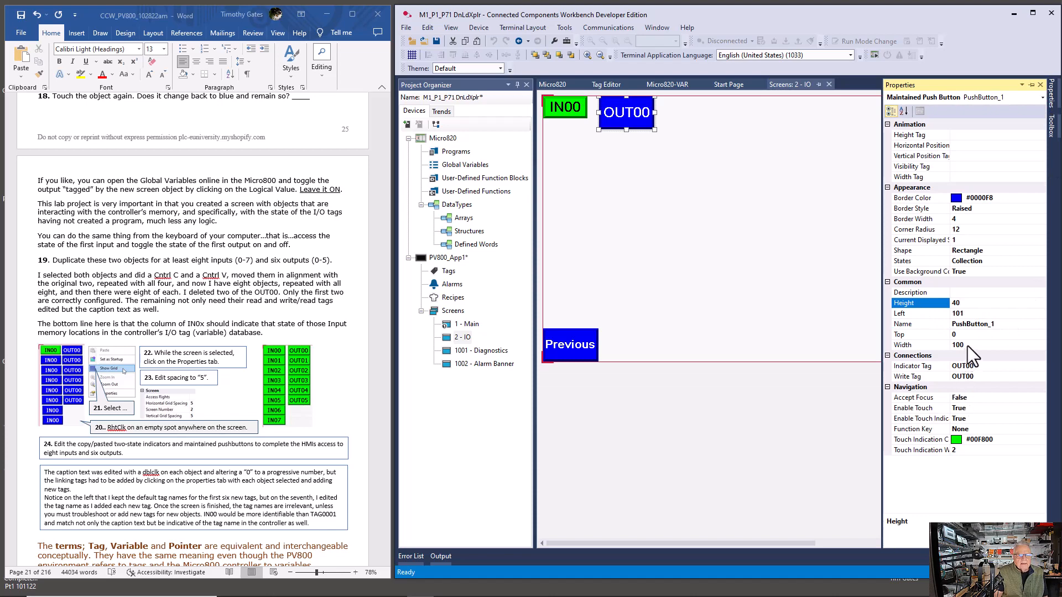
{"action": "double_click", "coordinate": [967, 346]}
{"action": "type", "text": "80"}
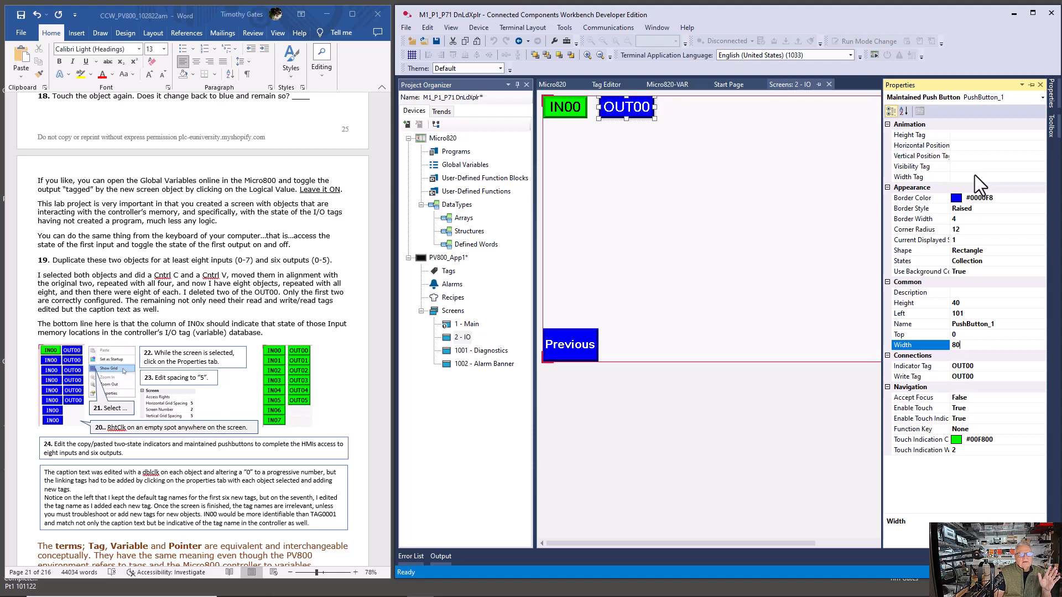
{"action": "left_click", "coordinate": [828, 157]}
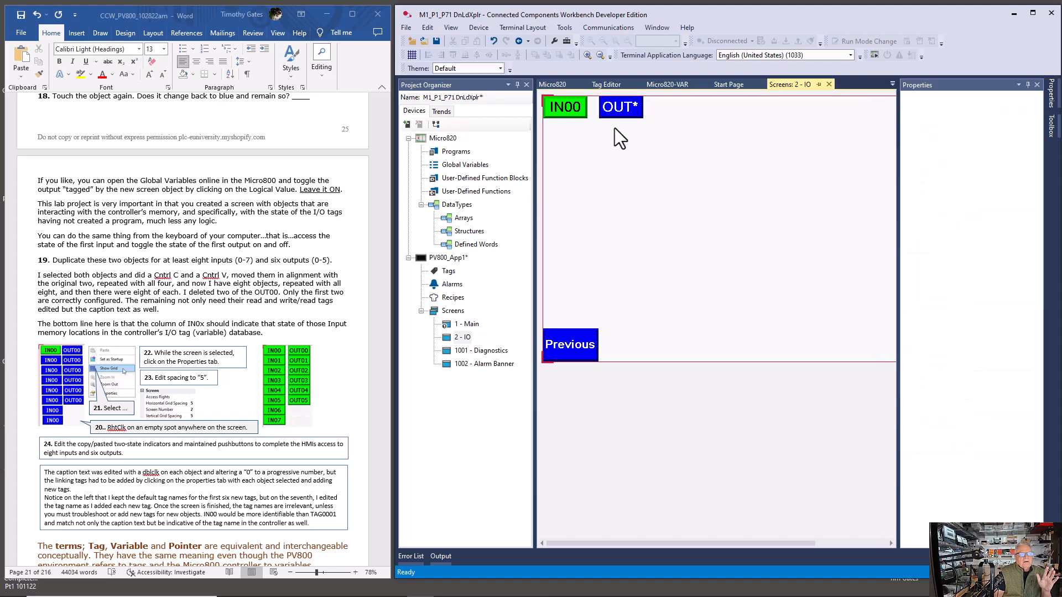
Step: Review the caption texts and caption font sizes in the OUT00 push button's states
{"action": "double_click", "coordinate": [622, 110]}
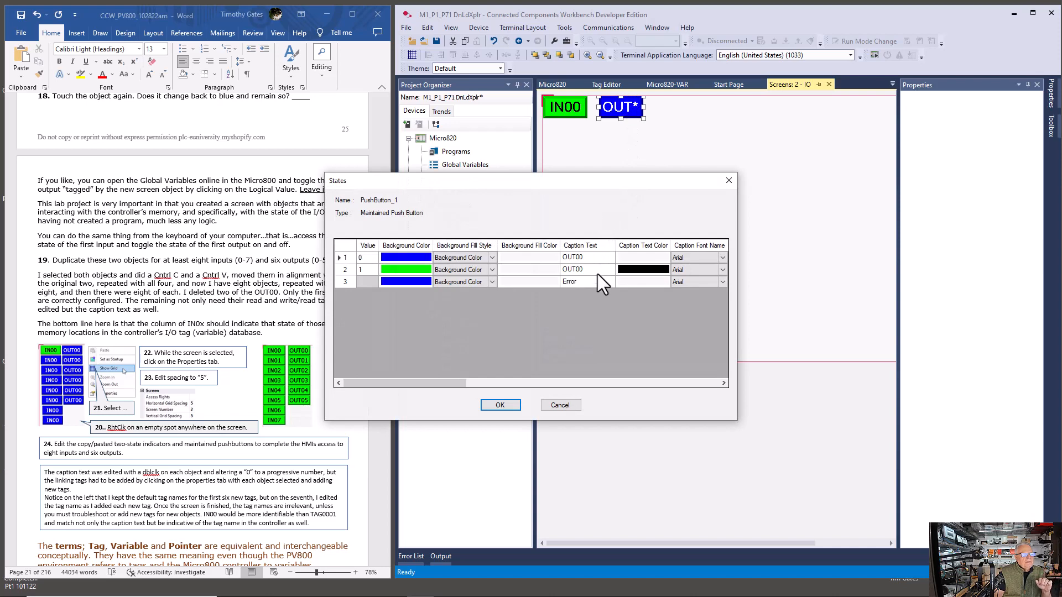
{"action": "left_click", "coordinate": [686, 383]}
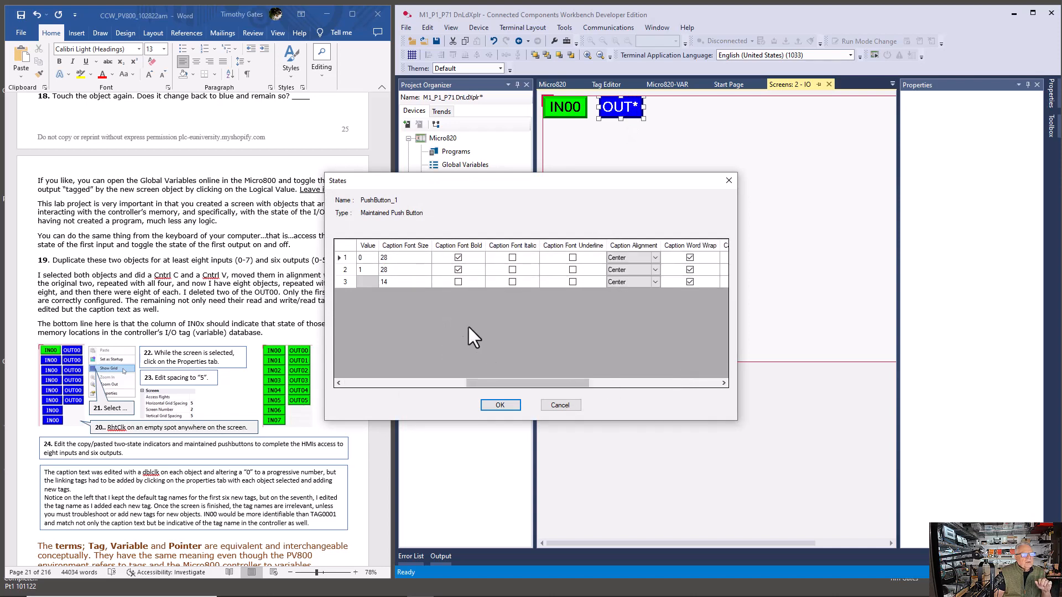
{"action": "left_click", "coordinate": [500, 406]}
Step: Try a height of 50 for the OUT00 push button
{"action": "left_click", "coordinate": [1051, 91]}
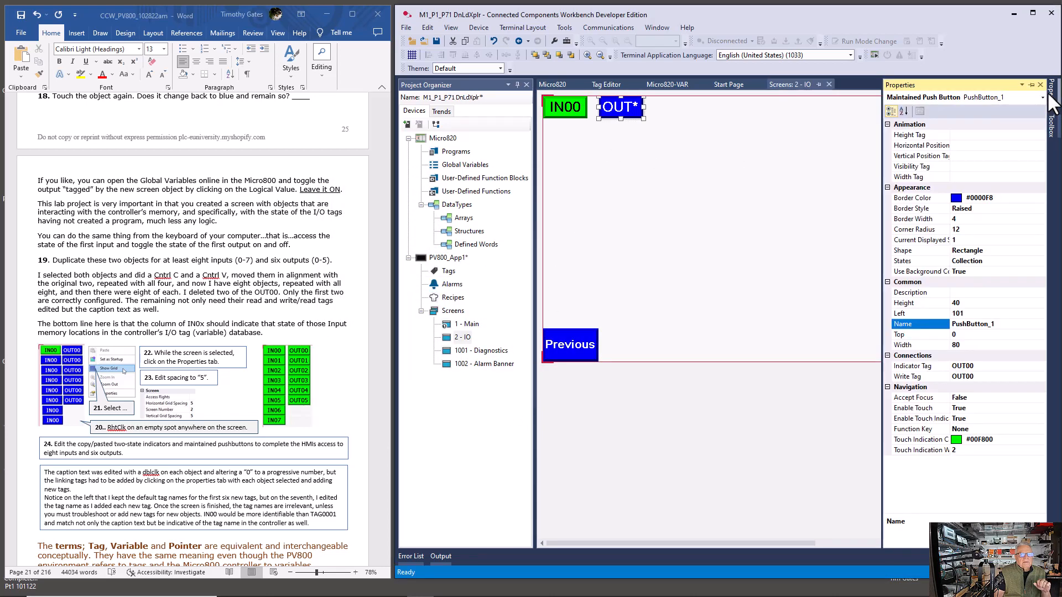
{"action": "left_click", "coordinate": [968, 303]}
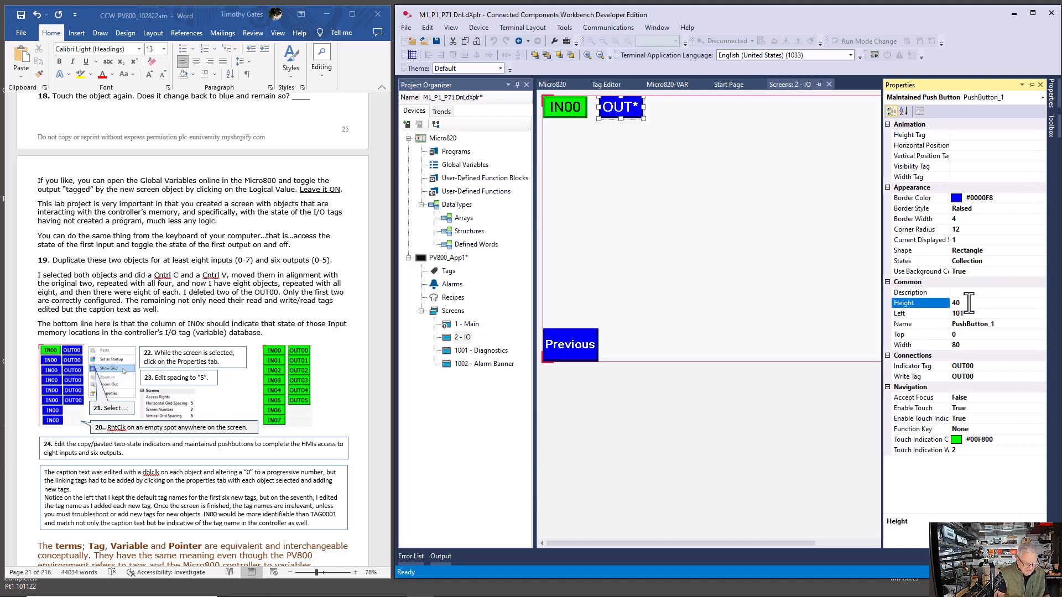
{"action": "left_click", "coordinate": [803, 283]}
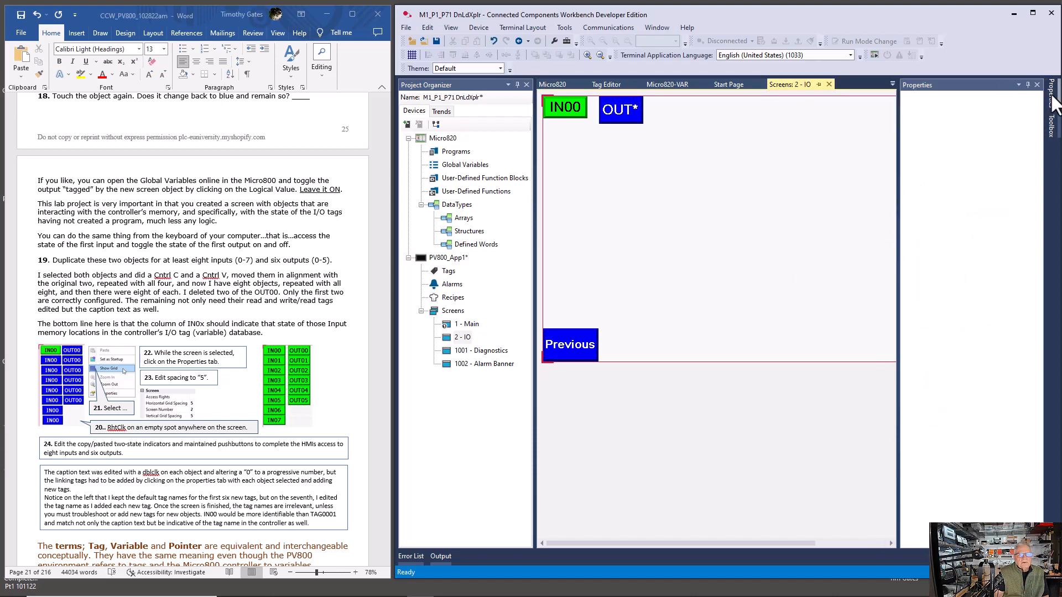
Step: Set the OUT00 push button's height back to 40 and its width to 90
{"action": "left_click", "coordinate": [1052, 96]}
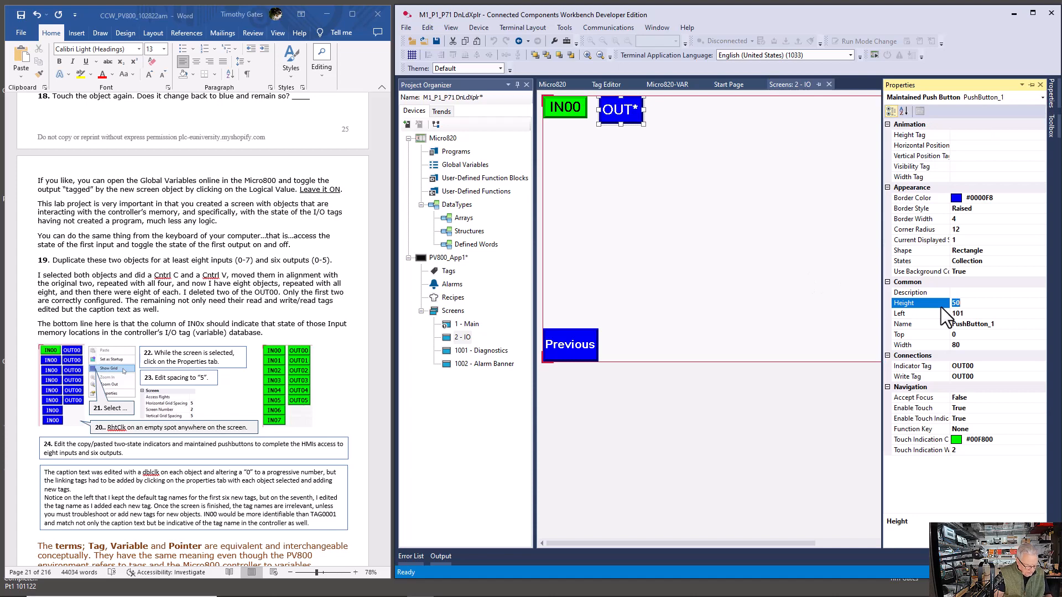
{"action": "type", "text": "40"}
{"action": "left_click", "coordinate": [961, 344]}
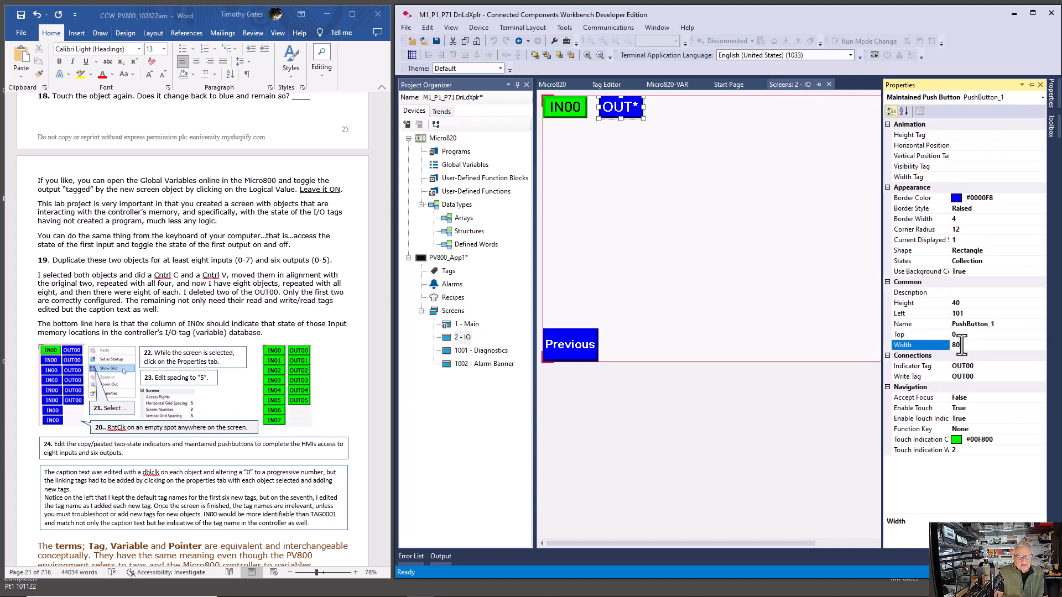
{"action": "type", "text": "90"}
{"action": "left_click", "coordinate": [834, 301]}
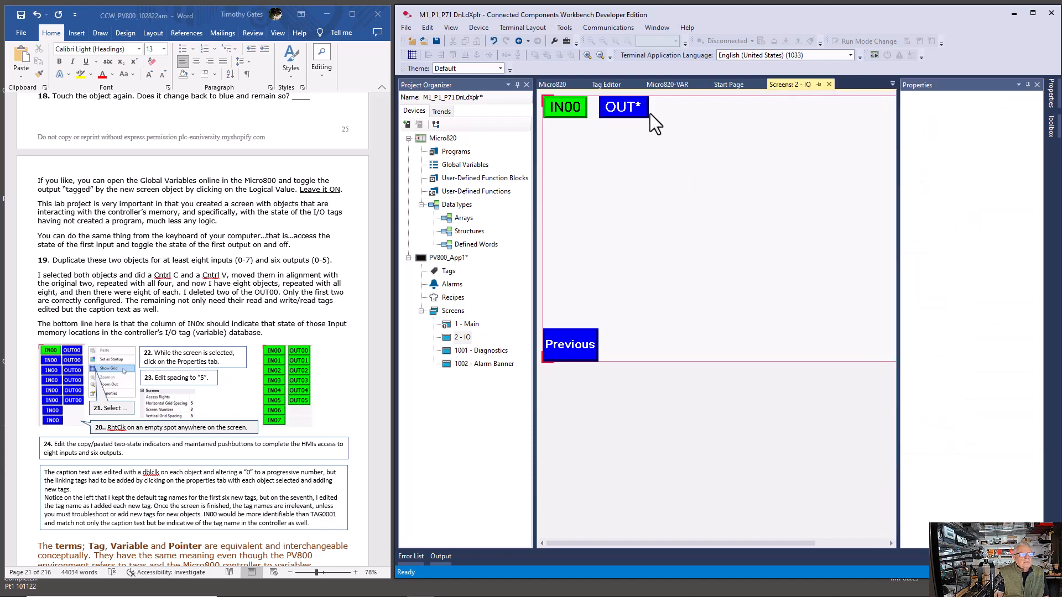
Step: Widen the OUT00 push button to a width of 100
{"action": "left_click", "coordinate": [637, 106]}
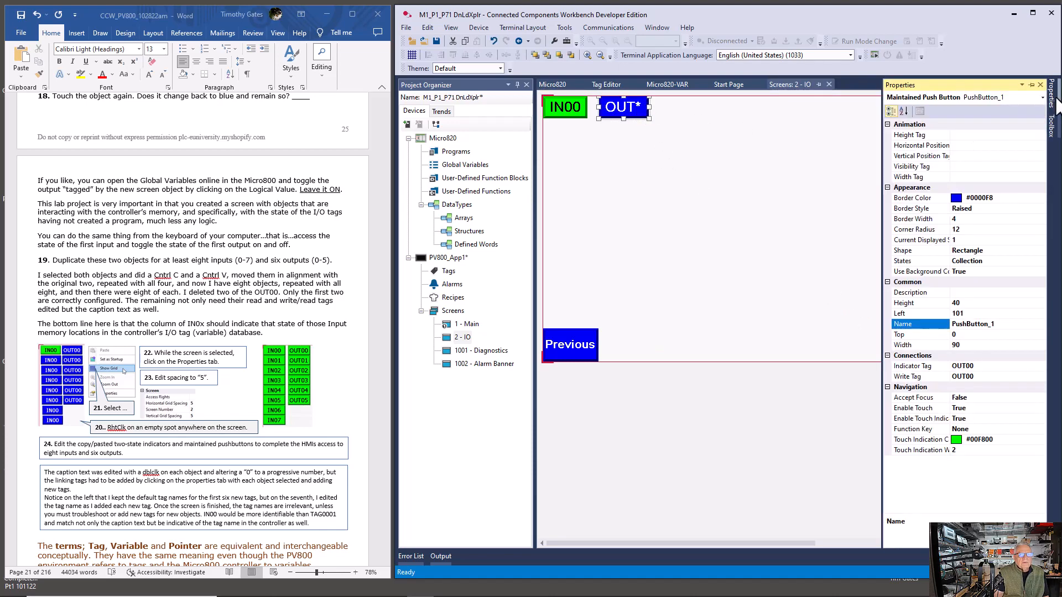
{"action": "left_click", "coordinate": [971, 346]}
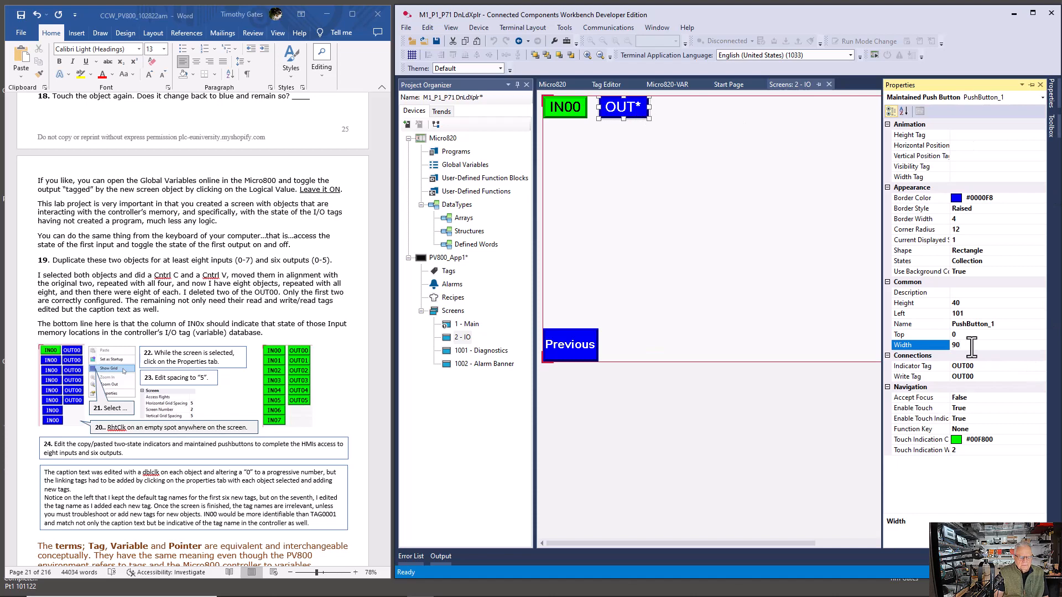
{"action": "left_click", "coordinate": [761, 325]}
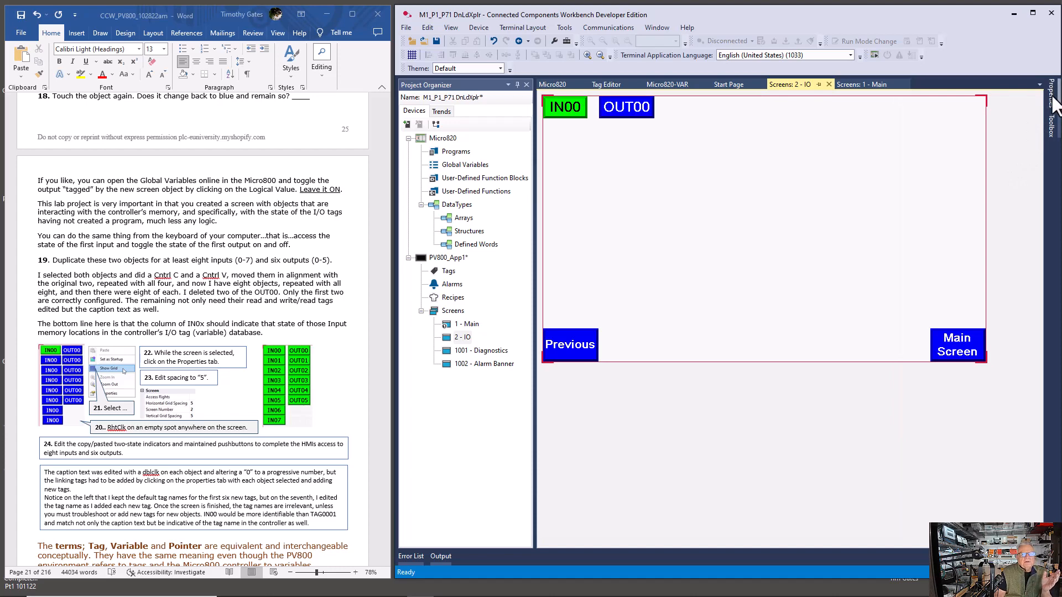
{"action": "left_click", "coordinate": [657, 28]}
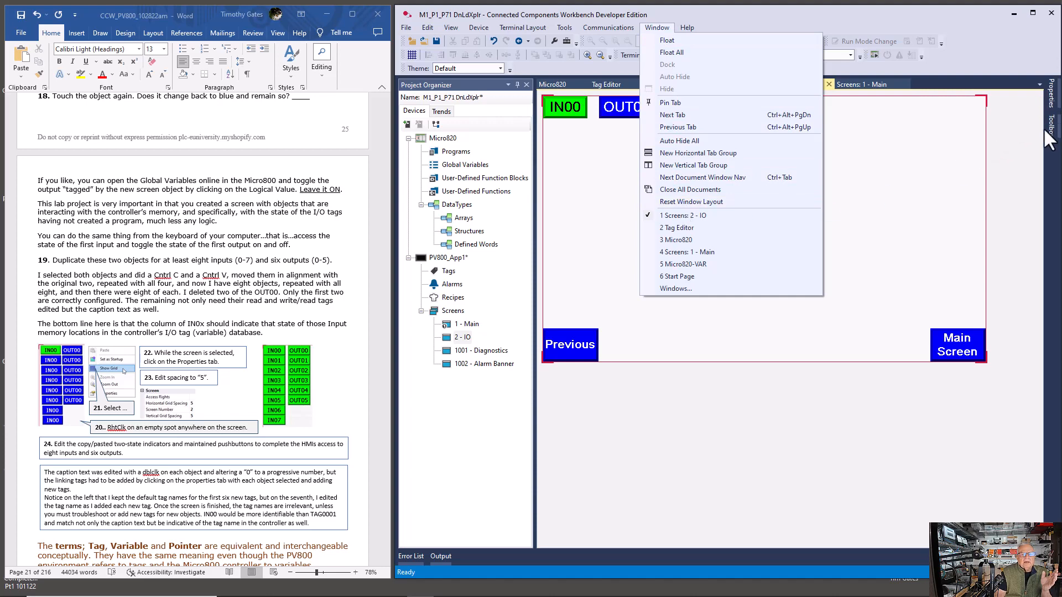
{"action": "left_click", "coordinate": [914, 198]}
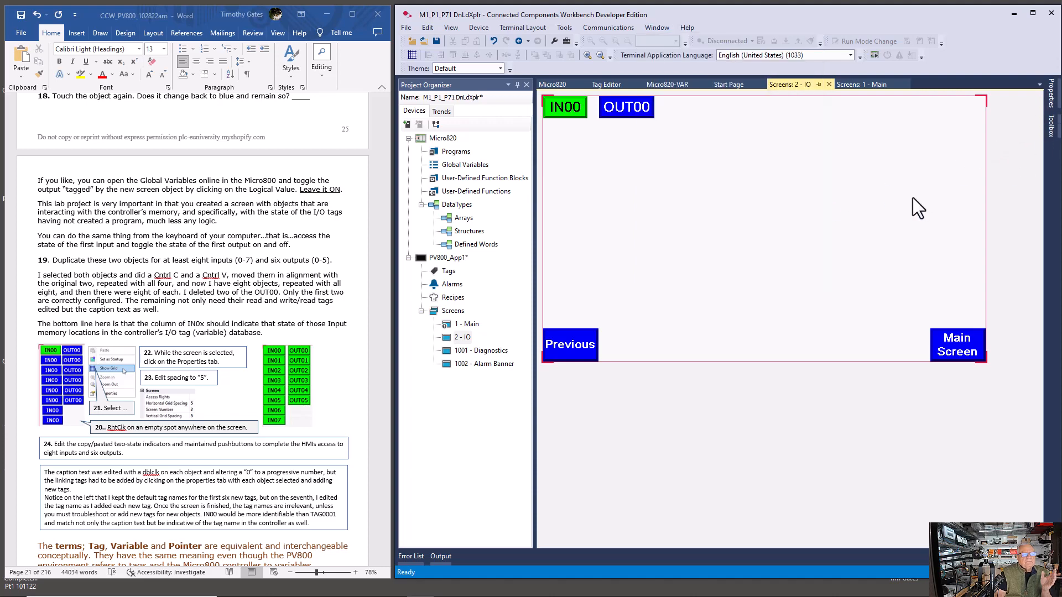
Step: Move the OUT00 push button closer to the IN00 indicator in the same row, leaving a narrow gap
{"action": "left_click_drag", "start_coordinate": [631, 114], "coordinate": [621, 108]}
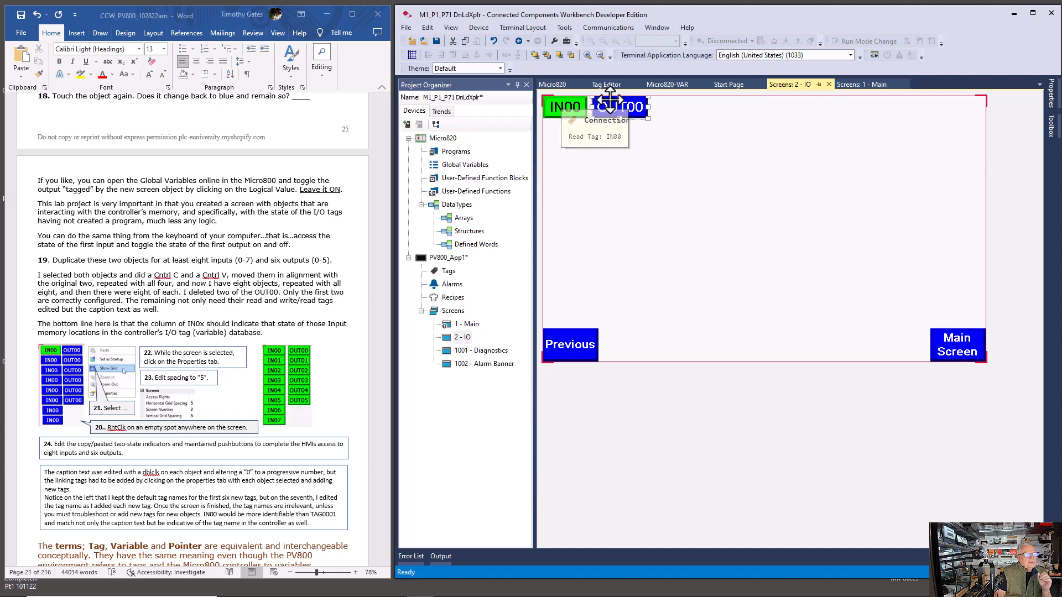
{"action": "left_click", "coordinate": [632, 140]}
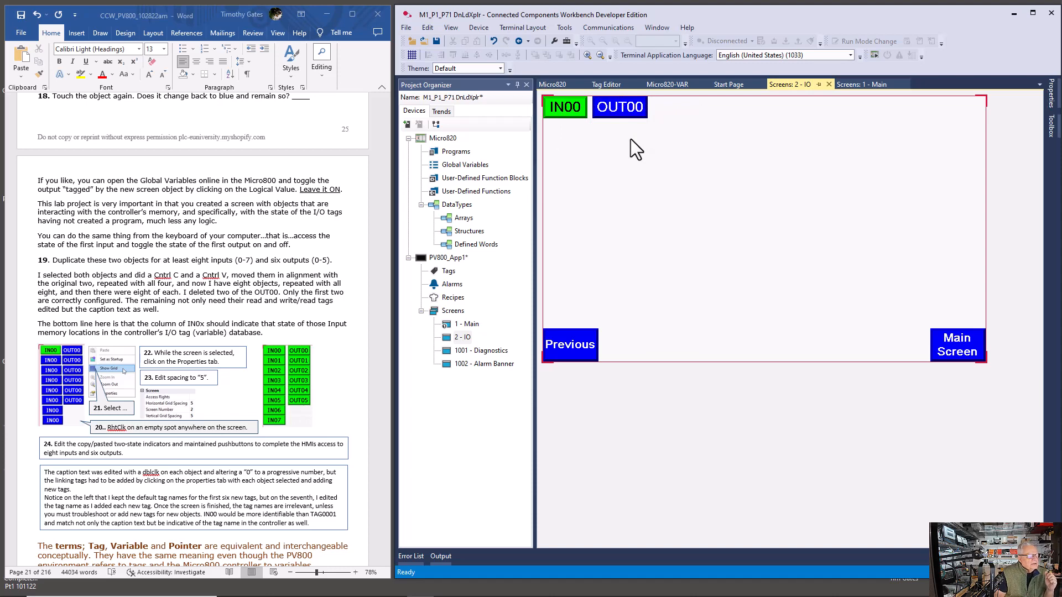
Step: Duplicate the IN00 and OUT00 pair and stack the copies beneath the originals to form four aligned rows
{"action": "left_click_drag", "start_coordinate": [694, 143], "coordinate": [552, 113]}
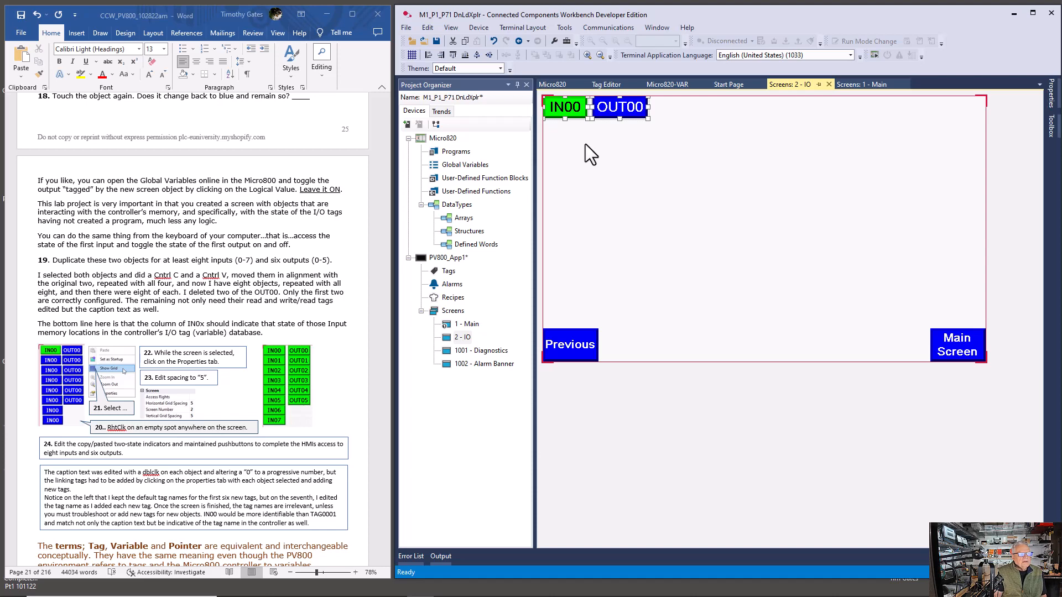
{"action": "left_click", "coordinate": [585, 144]}
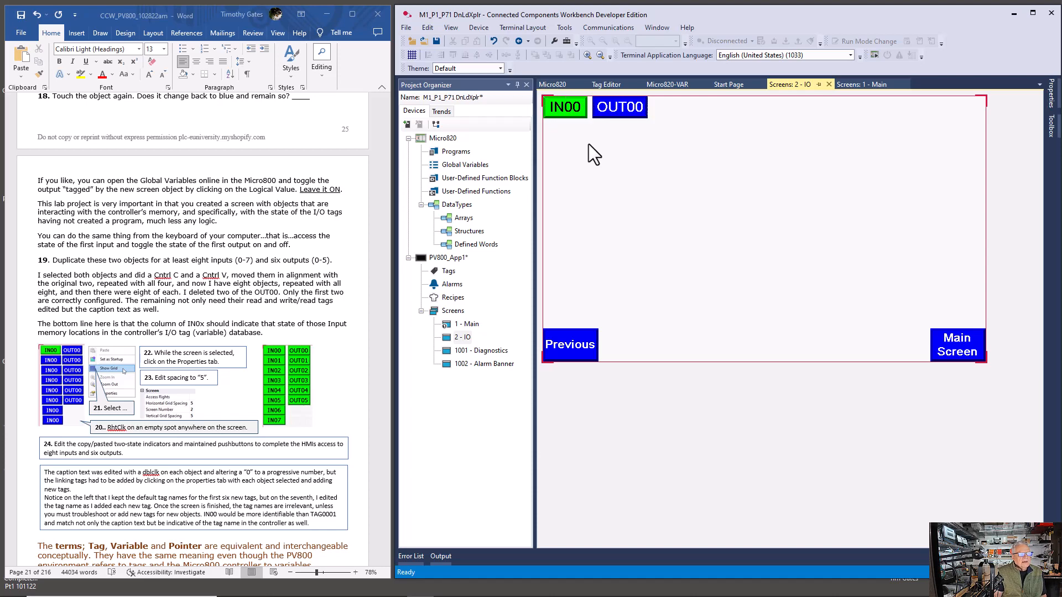
{"action": "left_click_drag", "start_coordinate": [672, 109], "coordinate": [556, 109]}
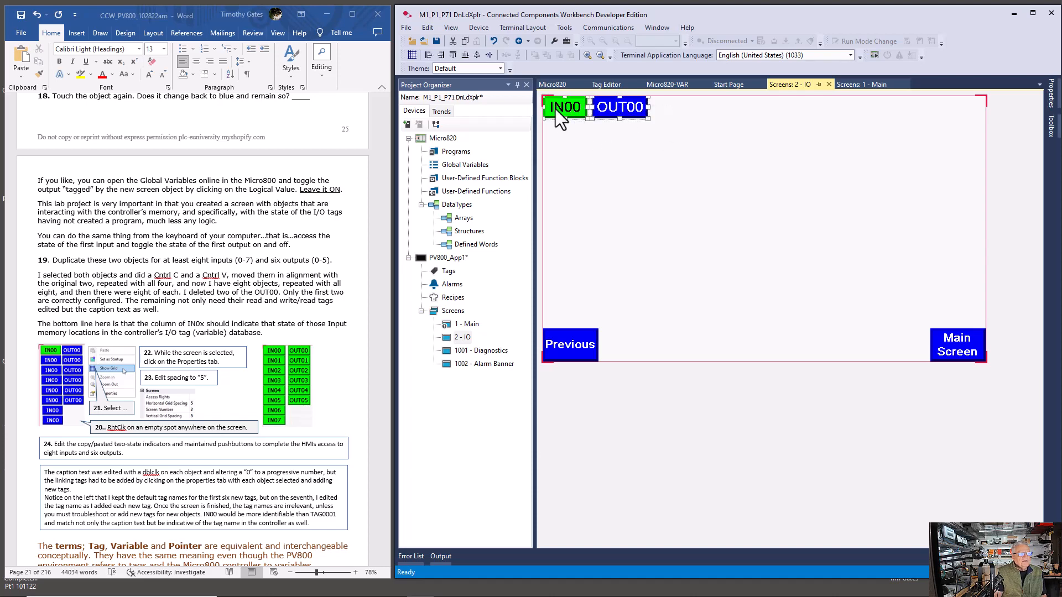
{"action": "left_click", "coordinate": [454, 55]}
{"action": "key", "text": "ctrl+c"}
{"action": "key", "text": "ctrl+v"}
{"action": "left_click_drag", "start_coordinate": [648, 127], "coordinate": [639, 143]}
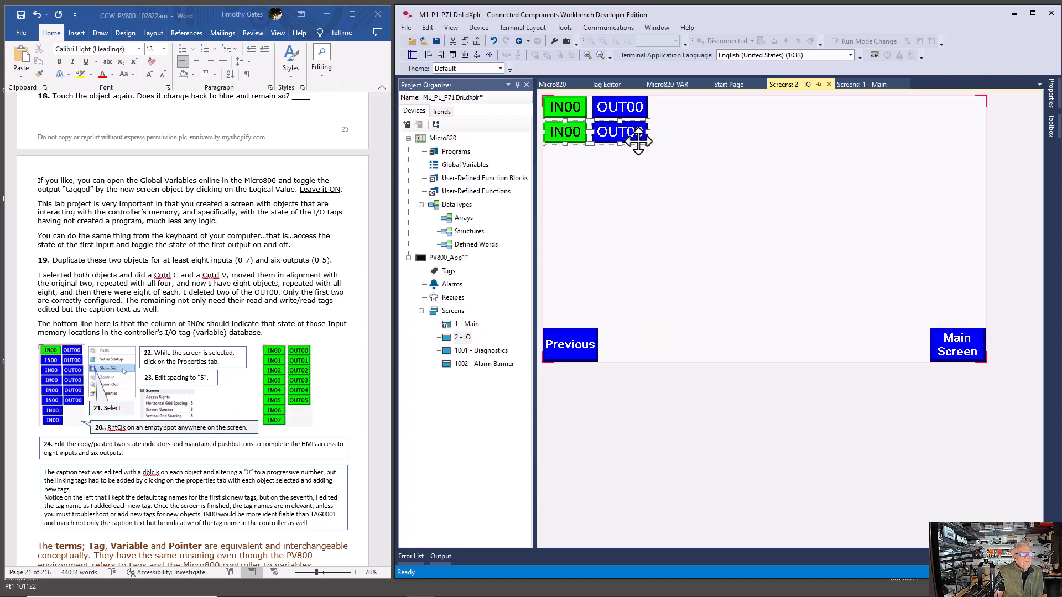
{"action": "key", "text": "ctrl+v"}
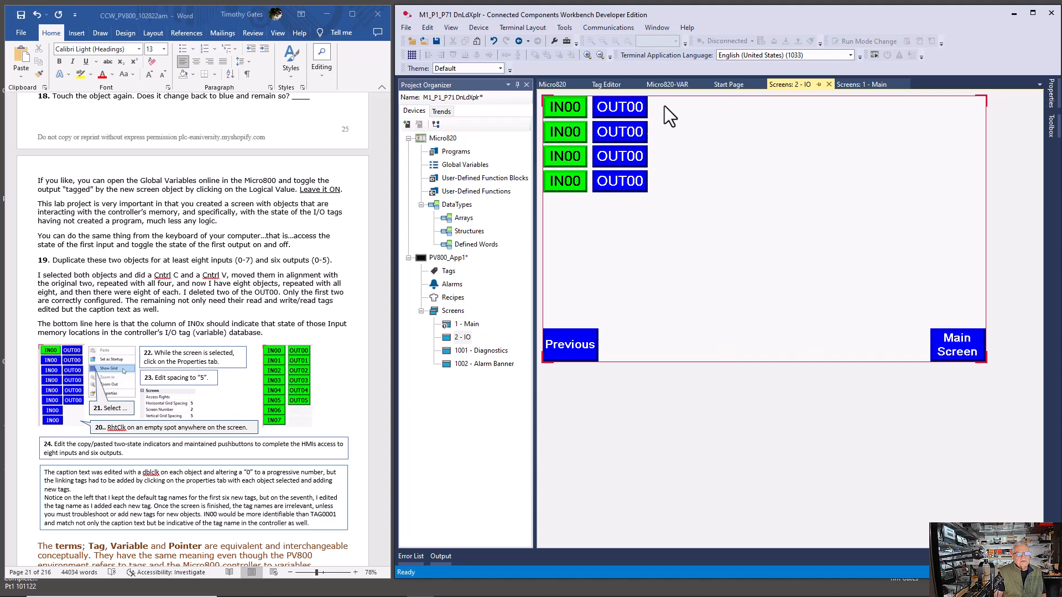
Step: Duplicate all four IN00/OUT00 rows together and align the copies directly below to form eight rows
{"action": "left_click_drag", "start_coordinate": [664, 104], "coordinate": [549, 179]}
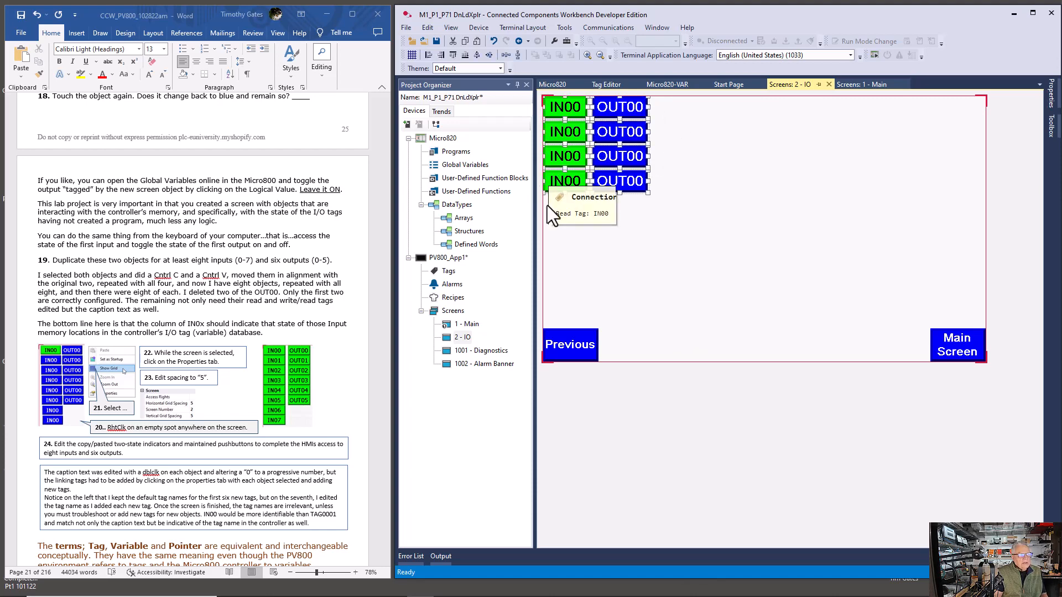
{"action": "left_click", "coordinate": [585, 218]}
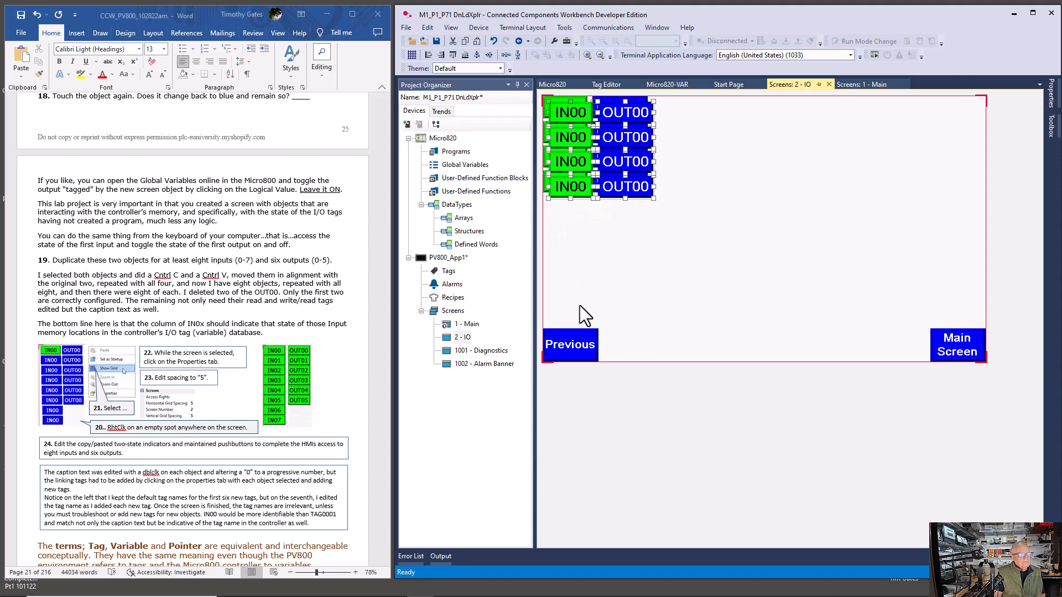
{"action": "left_click_drag", "start_coordinate": [624, 284], "coordinate": [624, 285]}
{"action": "left_click", "coordinate": [743, 216]}
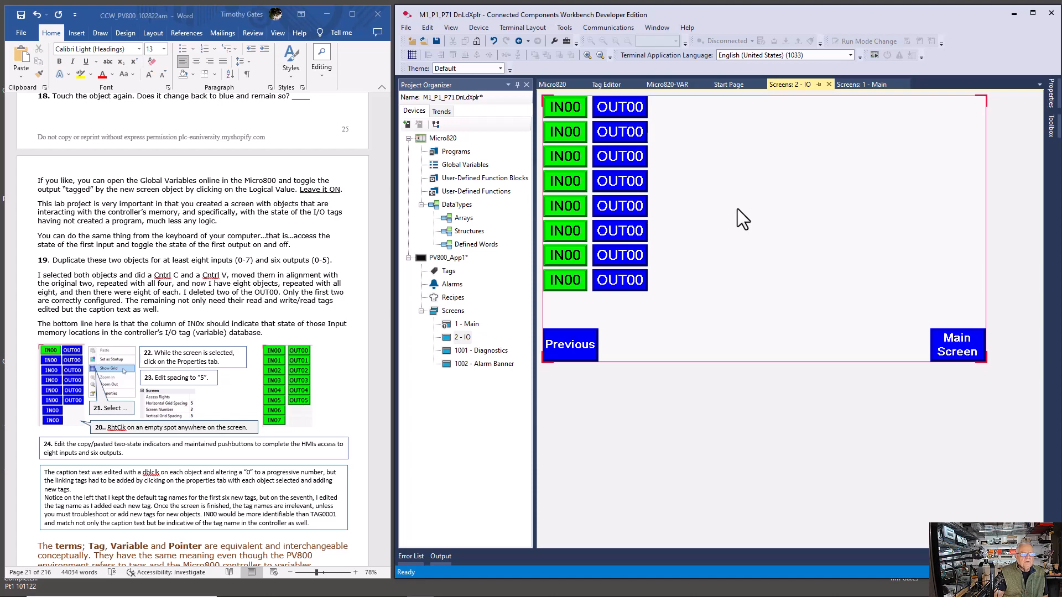
Step: Change the second-row indicator's caption text to IN01 for both values 0 and 1
{"action": "double_click", "coordinate": [569, 138]}
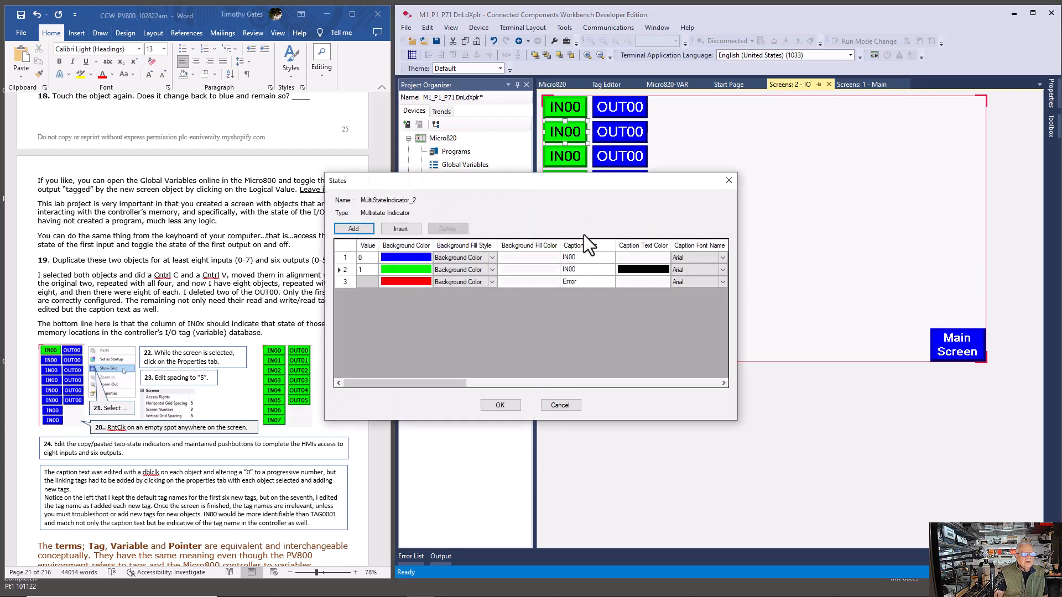
{"action": "left_click", "coordinate": [590, 258]}
{"action": "left_click", "coordinate": [590, 259]}
{"action": "left_click", "coordinate": [589, 259]}
{"action": "key", "text": "BackSpace"}
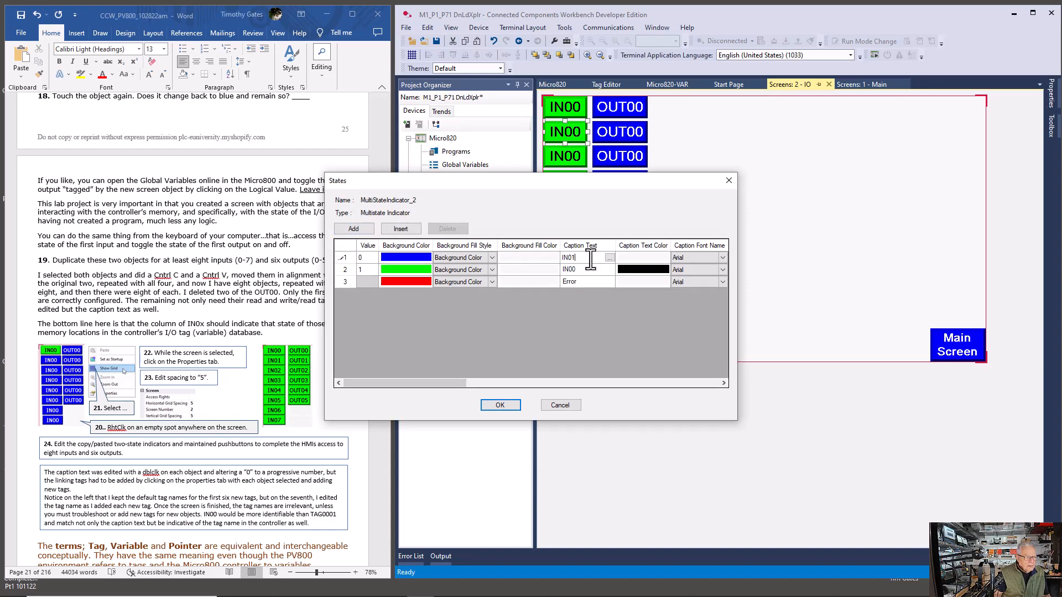
{"action": "type", "text": "1"}
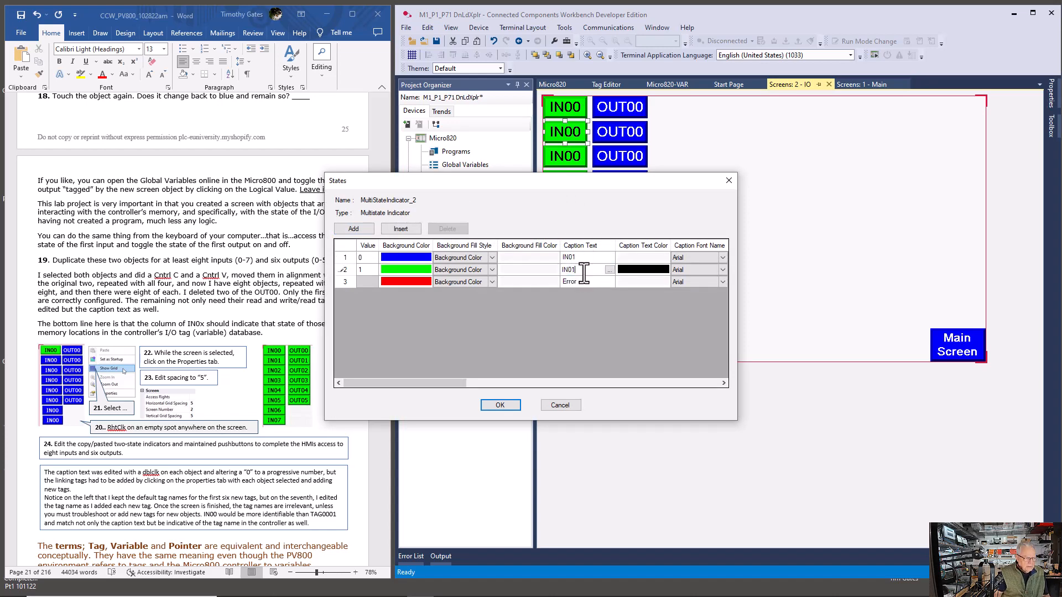
{"action": "key", "text": "BackSpace"}
{"action": "type", "text": "1"}
{"action": "left_click", "coordinate": [513, 405]}
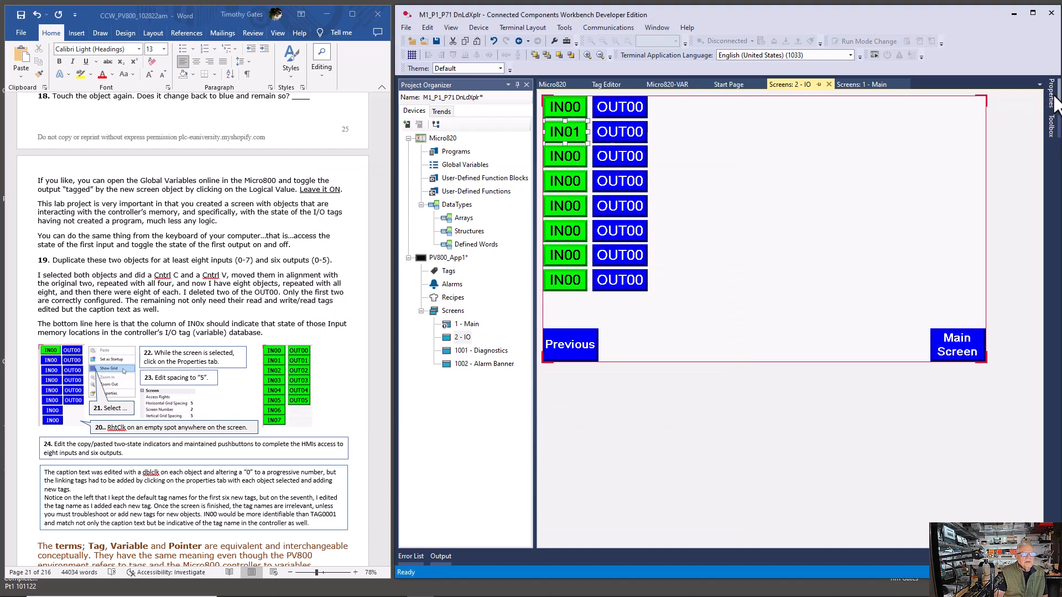
Step: Change the second-row push button's caption text to OUT01 for both values 0 and 1
{"action": "double_click", "coordinate": [635, 126]}
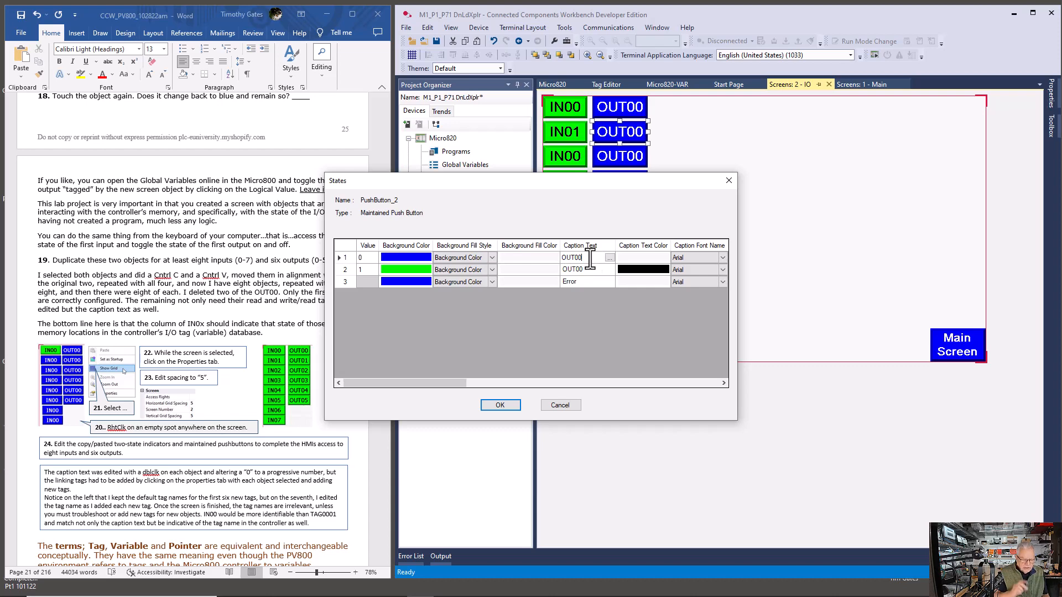
{"action": "key", "text": "BackSpace"}
{"action": "type", "text": "1"}
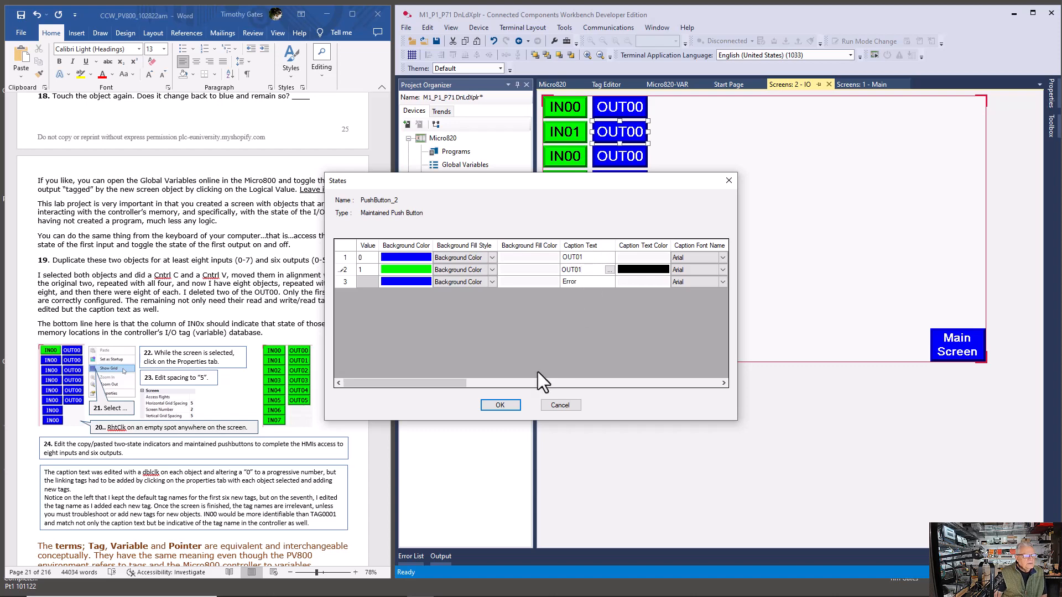
{"action": "left_click", "coordinate": [505, 403]}
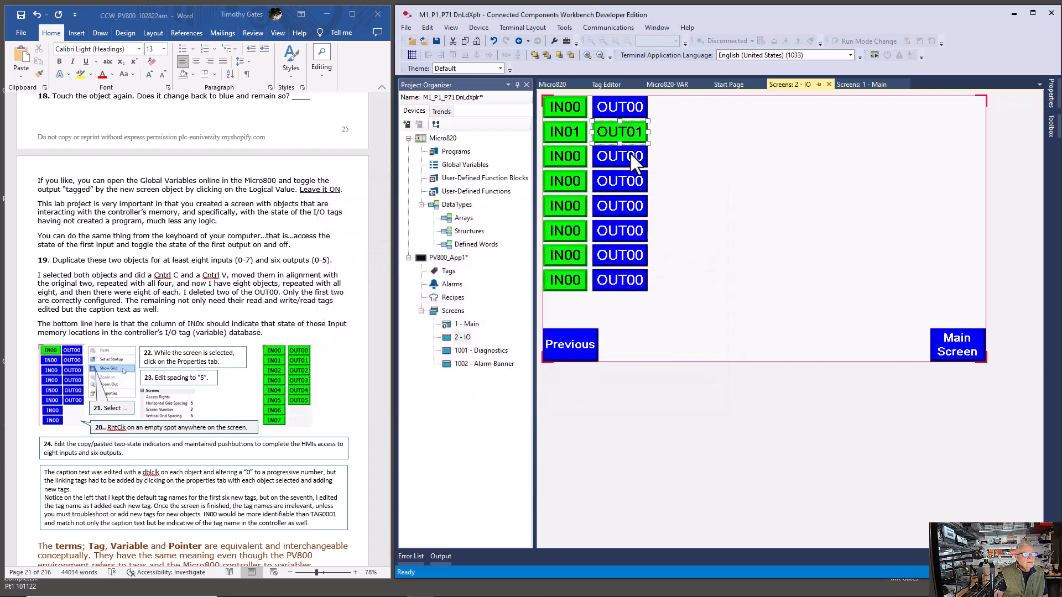
Step: Make the OUT01 push button display its first state, value 0, in the screen editor
{"action": "mouse_move", "coordinate": [627, 98]}
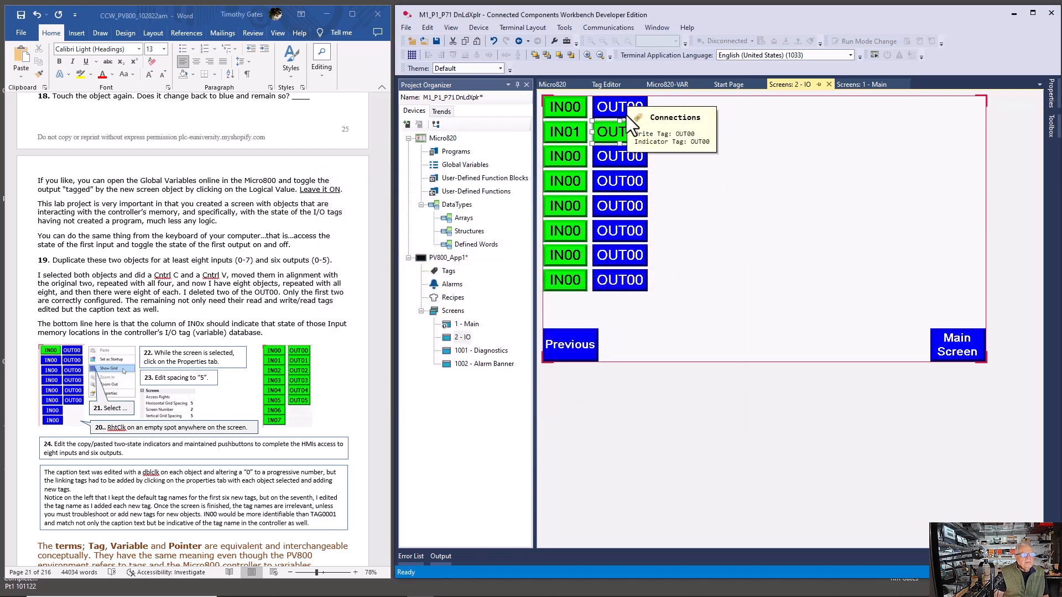
{"action": "mouse_move", "coordinate": [627, 131]}
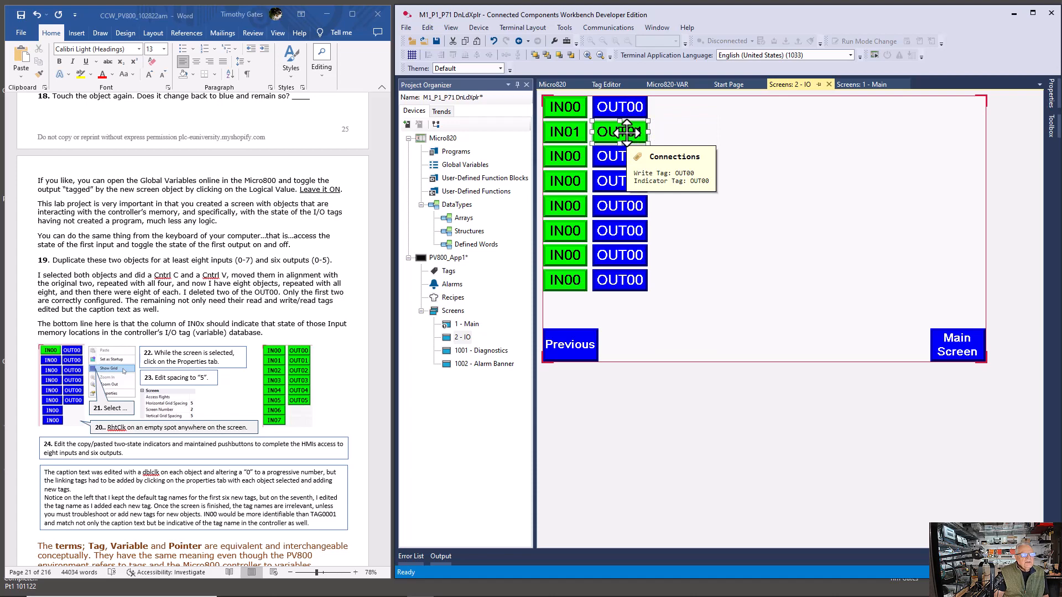
{"action": "double_click", "coordinate": [627, 132]}
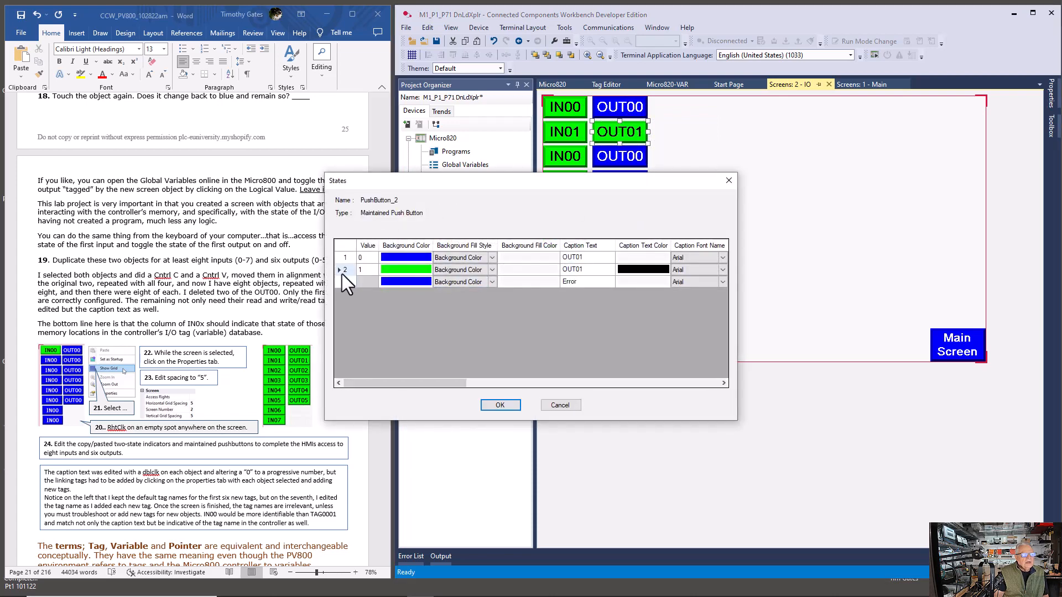
{"action": "left_click", "coordinate": [341, 258]}
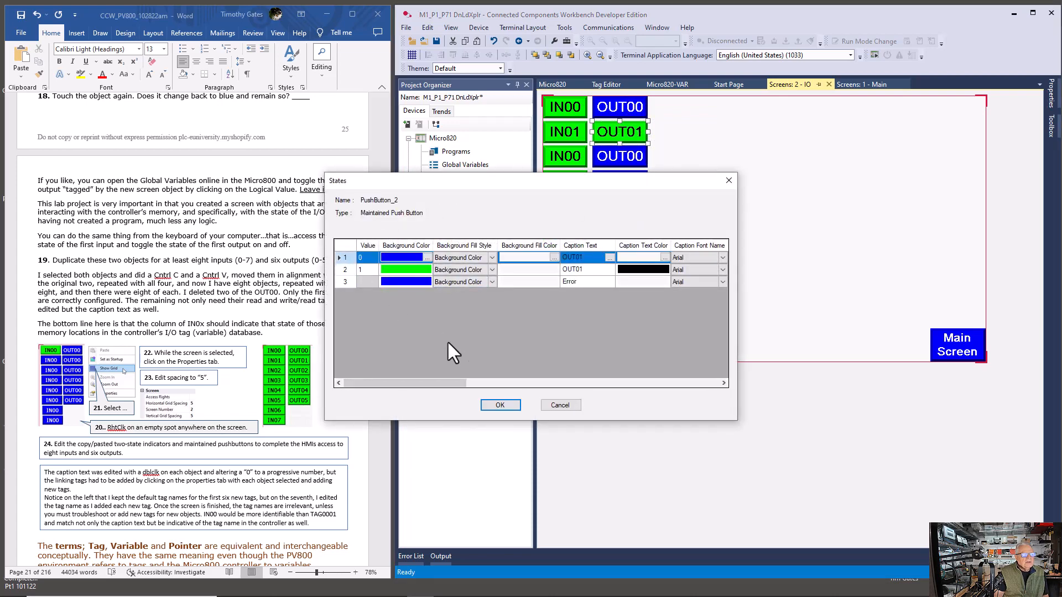
{"action": "left_click", "coordinate": [500, 405]}
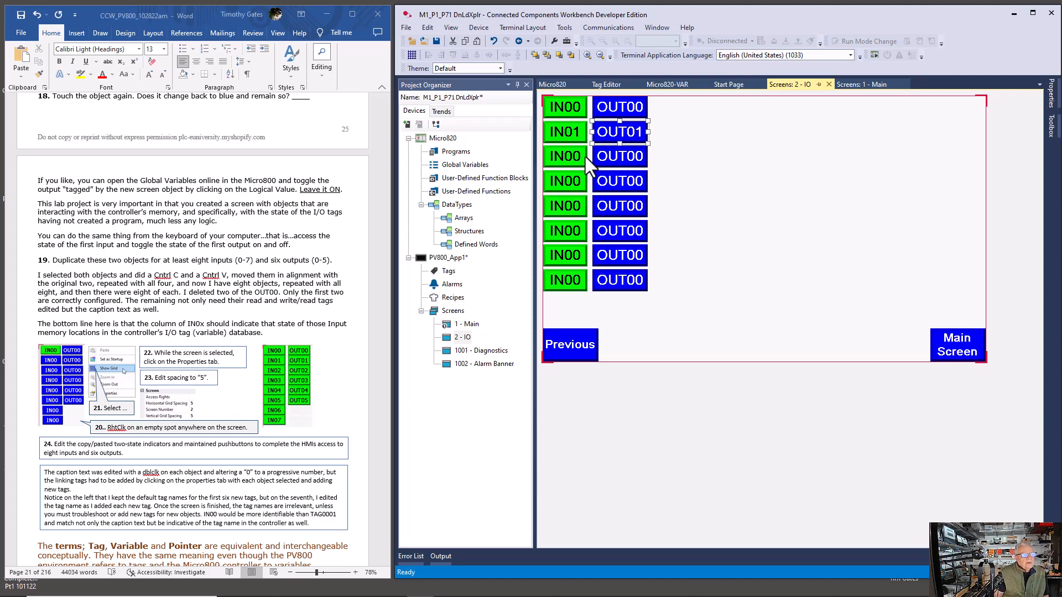
Step: Set the second-row indicator's read tag to IN01
{"action": "double_click", "coordinate": [565, 131]}
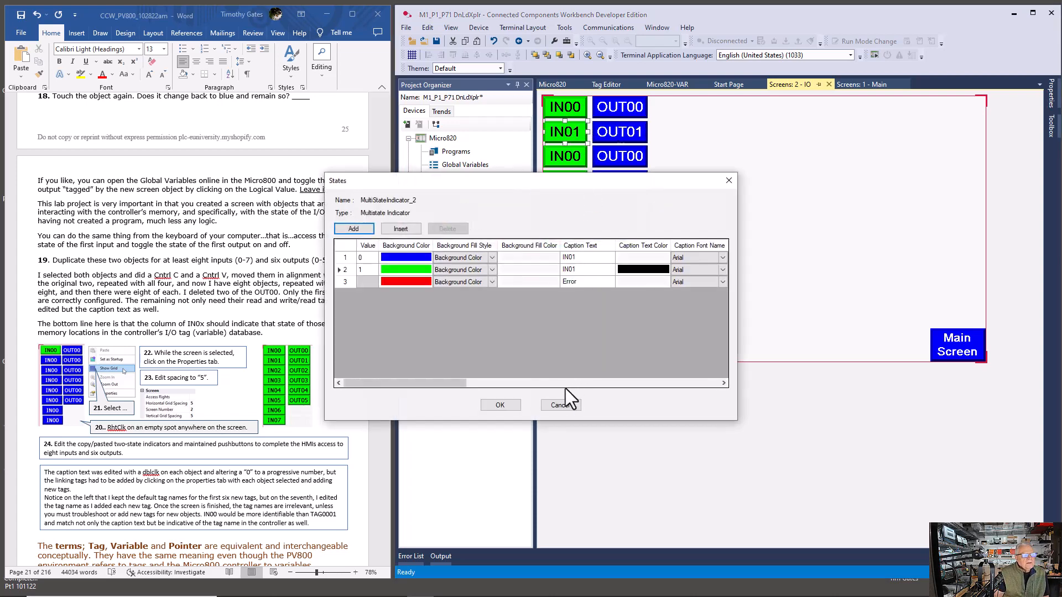
{"action": "left_click", "coordinate": [561, 405]}
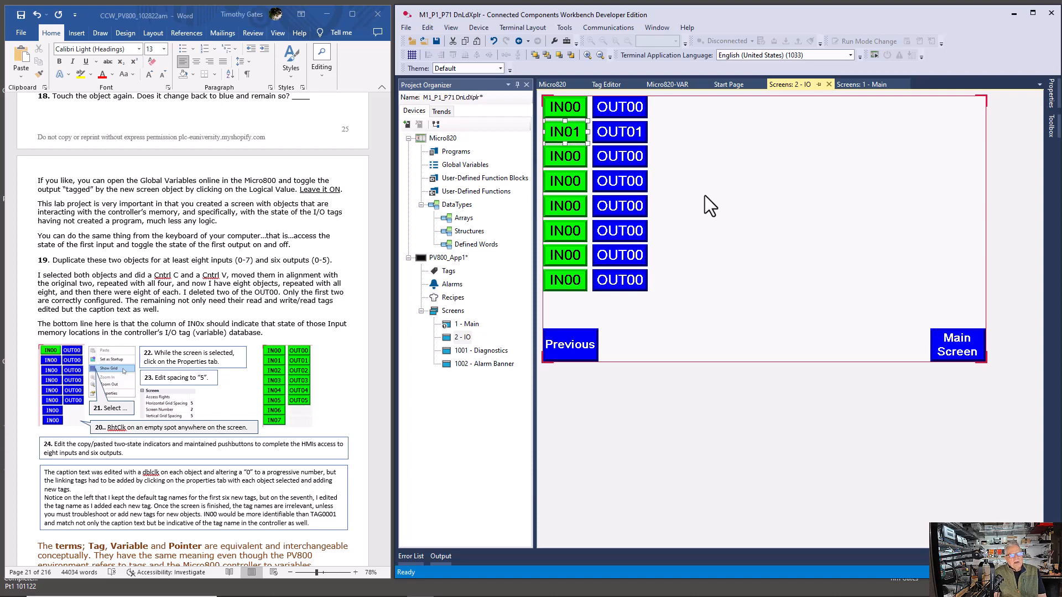
{"action": "left_click", "coordinate": [1052, 94]}
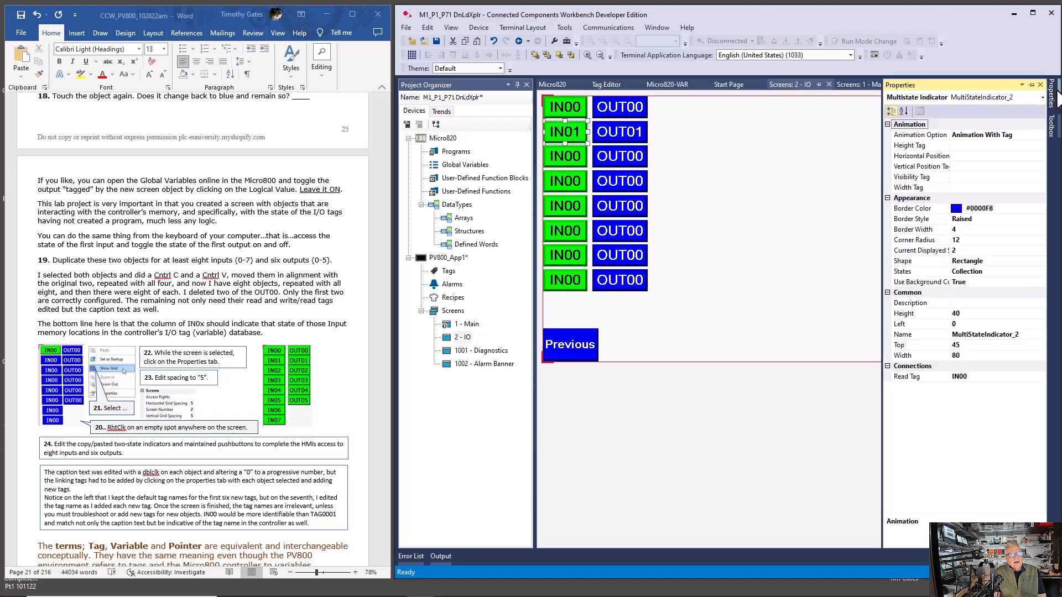
{"action": "left_click", "coordinate": [982, 377]}
{"action": "key", "text": "BackSpace"}
{"action": "type", "text": "1"}
{"action": "key", "text": "Return"}
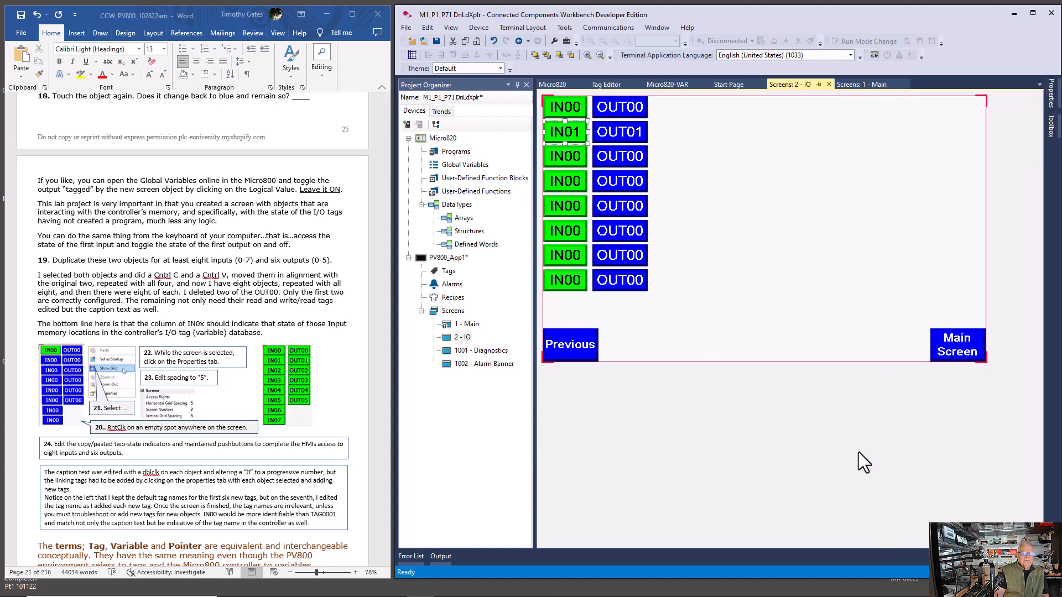
Step: Set the second-row push button's indicator tag and write tag to OUT01
{"action": "double_click", "coordinate": [620, 139]}
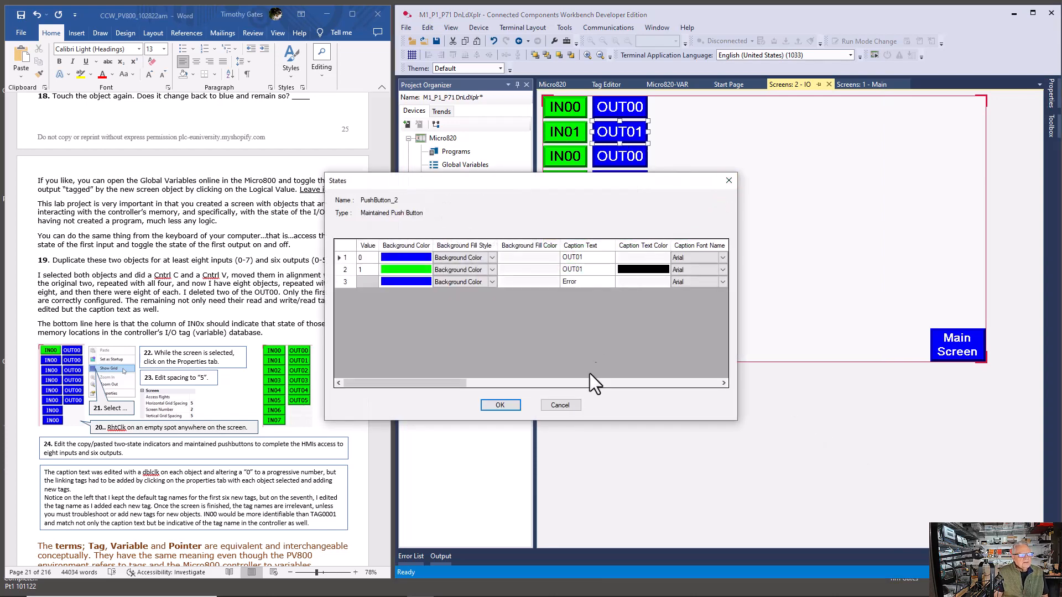
{"action": "left_click", "coordinate": [561, 405]}
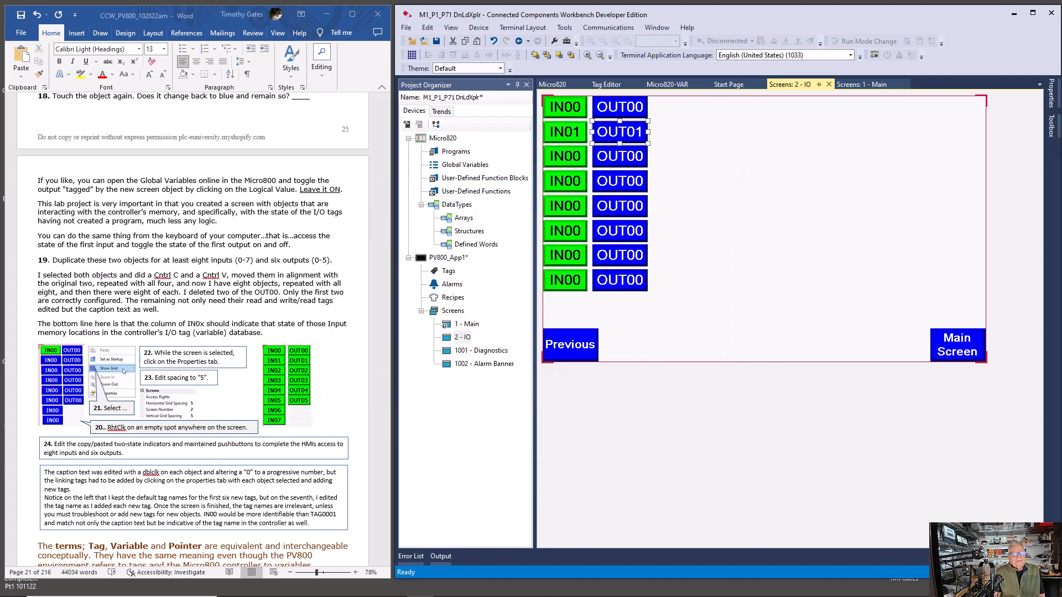
{"action": "left_click", "coordinate": [1052, 95]}
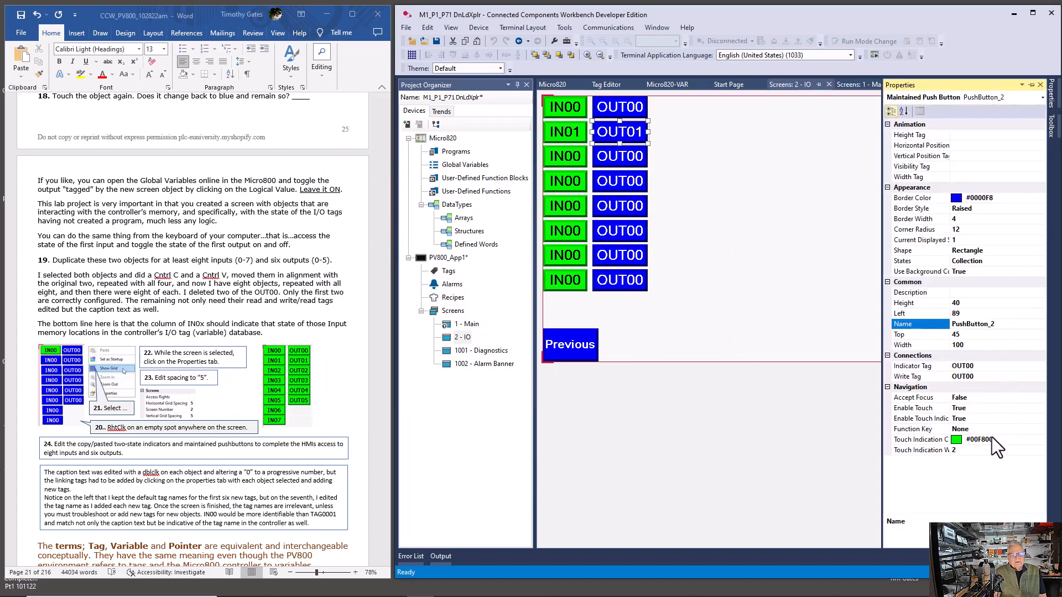
{"action": "left_click", "coordinate": [1010, 367]}
{"action": "left_click", "coordinate": [1037, 367]}
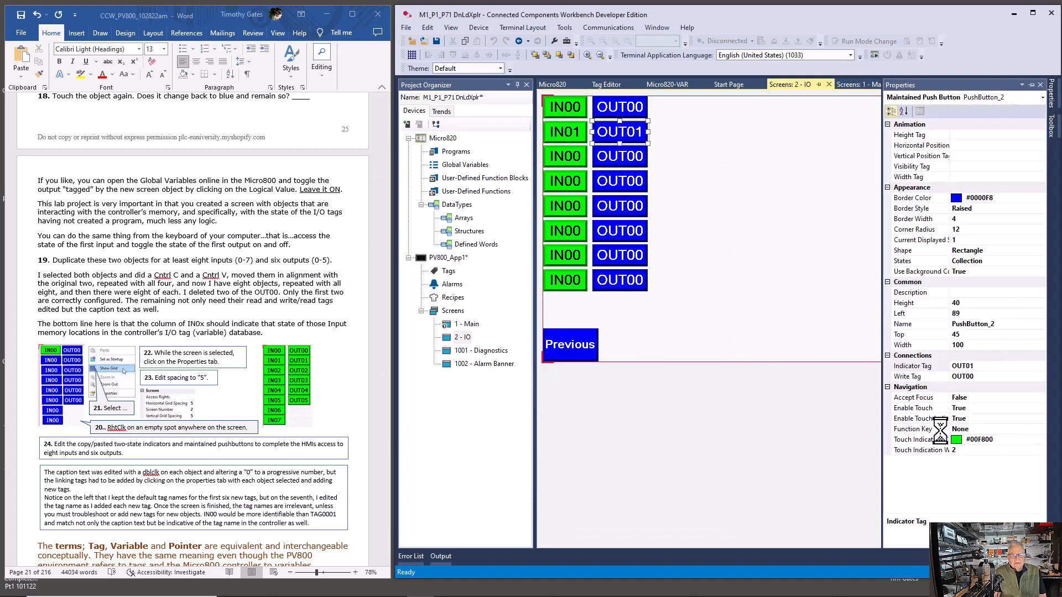
{"action": "left_click", "coordinate": [965, 377]}
{"action": "left_click", "coordinate": [993, 377]}
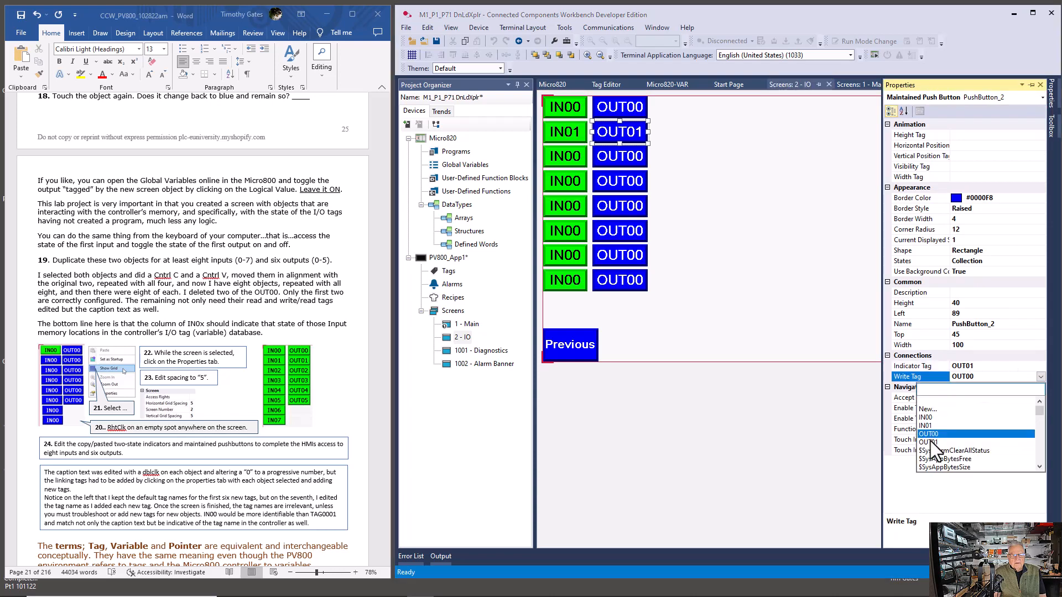
{"action": "left_click", "coordinate": [930, 440]}
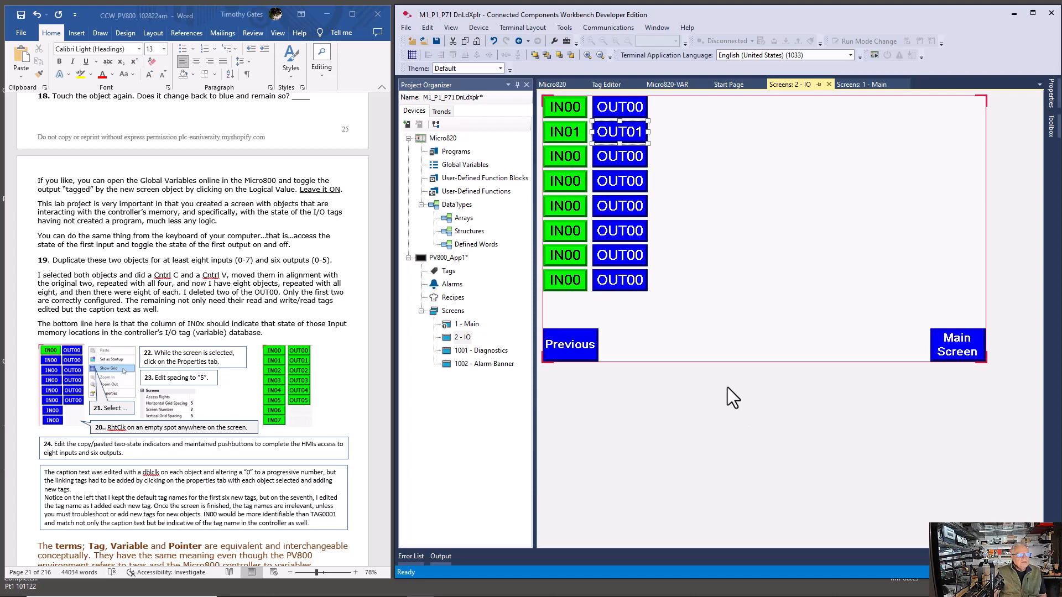
Step: Check the application's tag list, then change the third-row indicator's caption text to IN02 for both values 0 and 1
{"action": "double_click", "coordinate": [449, 271]}
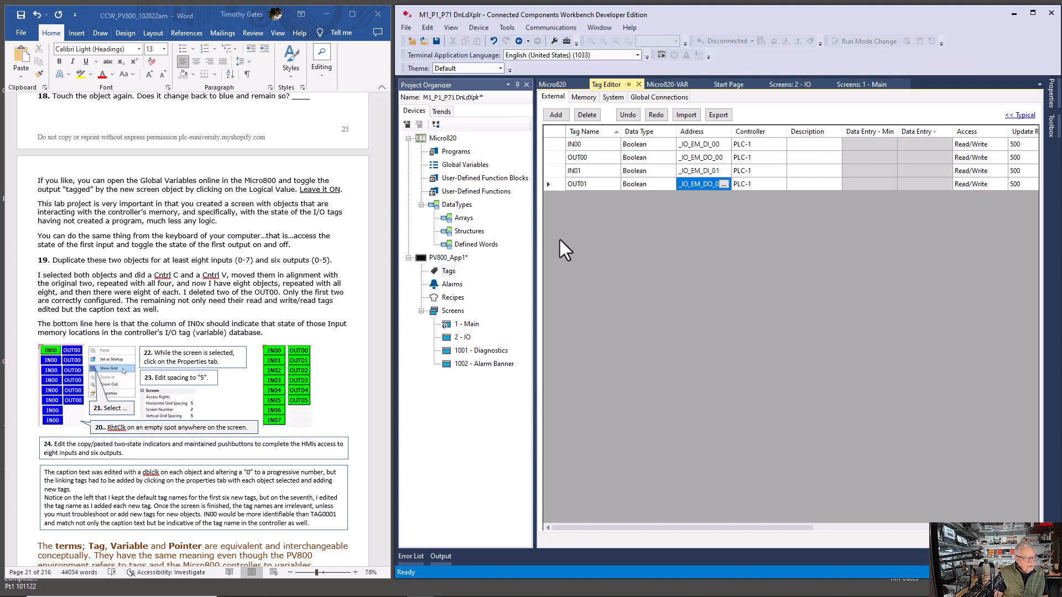
{"action": "double_click", "coordinate": [468, 337]}
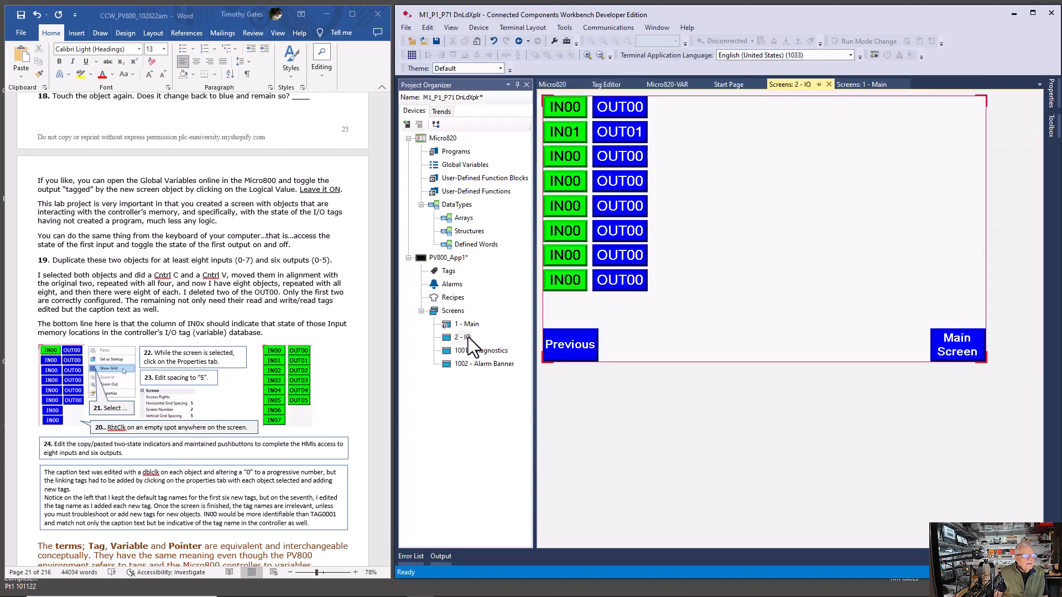
{"action": "double_click", "coordinate": [573, 156]}
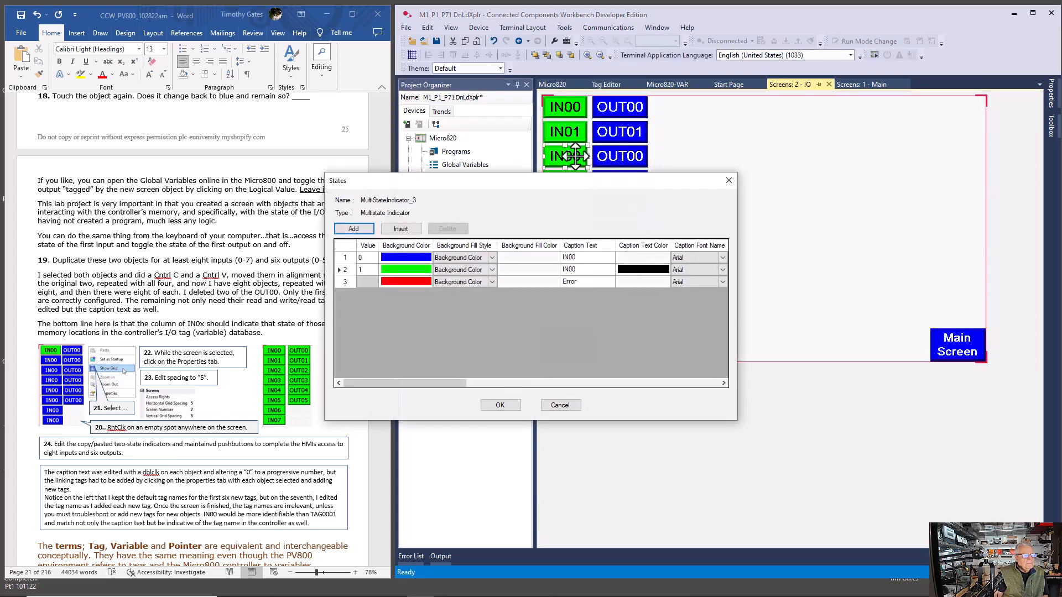
{"action": "left_click", "coordinate": [582, 258]}
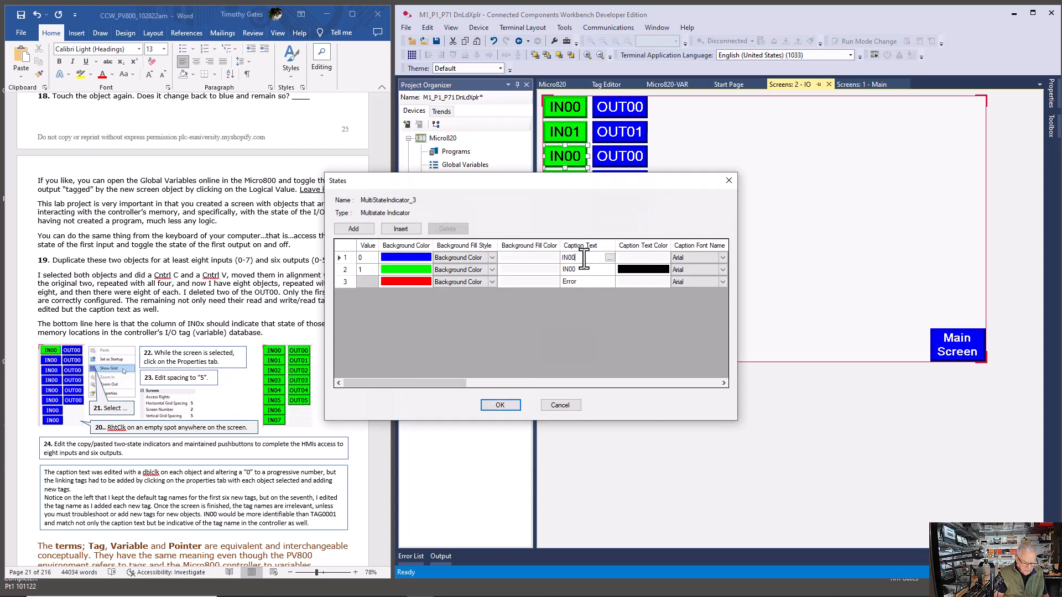
{"action": "type", "text": "2"}
{"action": "key", "text": "Return"}
{"action": "key", "text": "Return"}
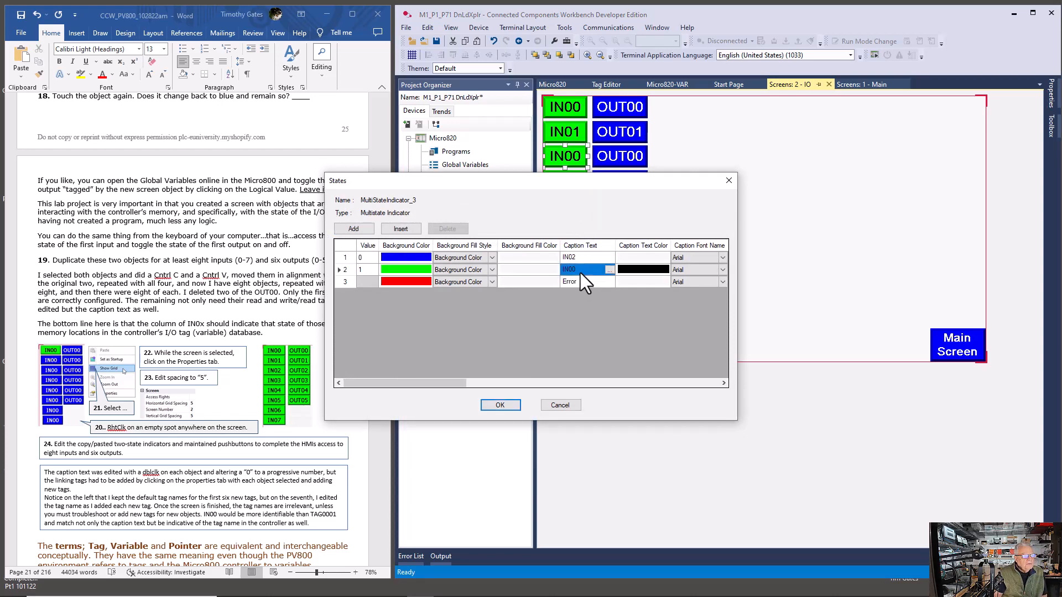
Step: Create a new Boolean tag named IN02 from the third-row indicator's read tag setting
{"action": "left_click", "coordinate": [1051, 97]}
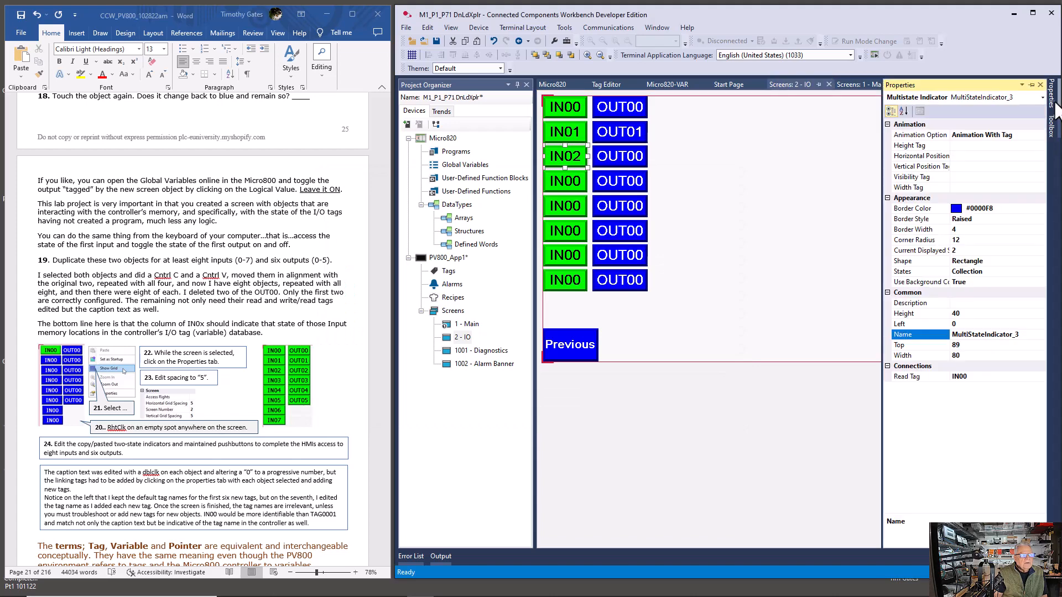
{"action": "left_click", "coordinate": [978, 377]}
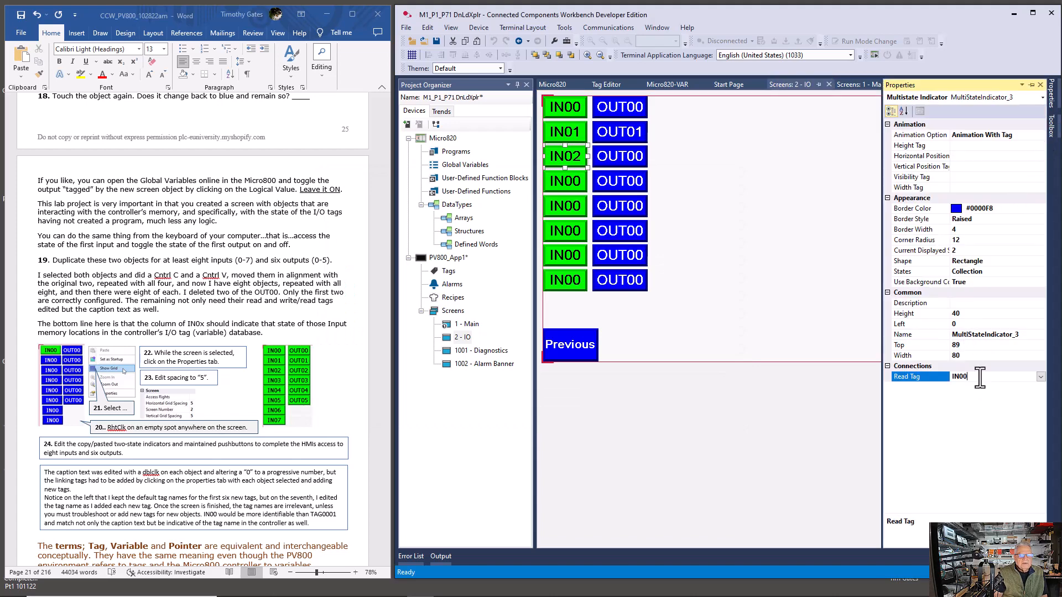
{"action": "left_click", "coordinate": [1041, 378]}
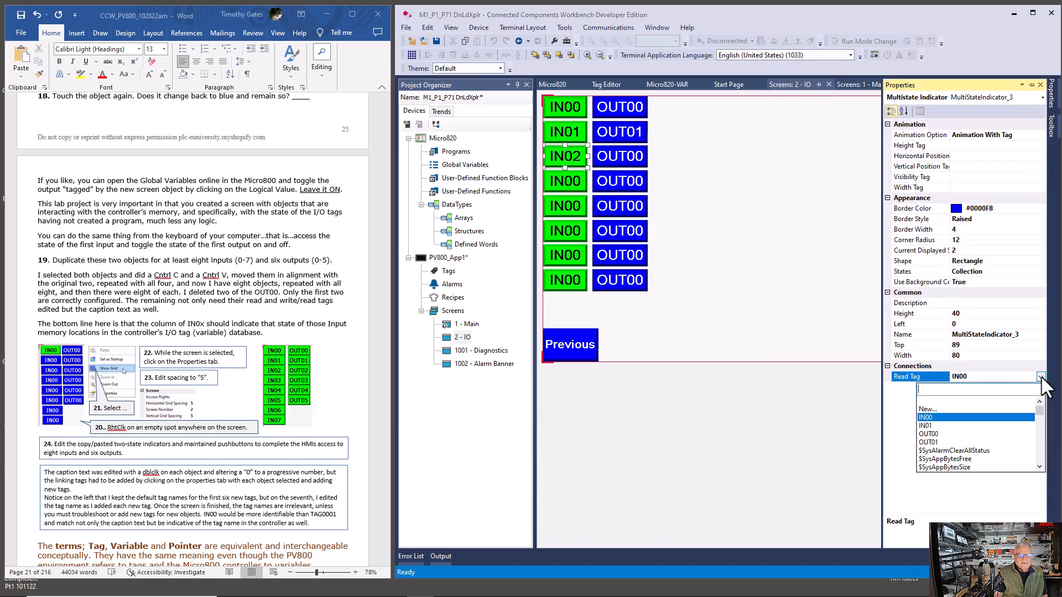
{"action": "left_click", "coordinate": [929, 410]}
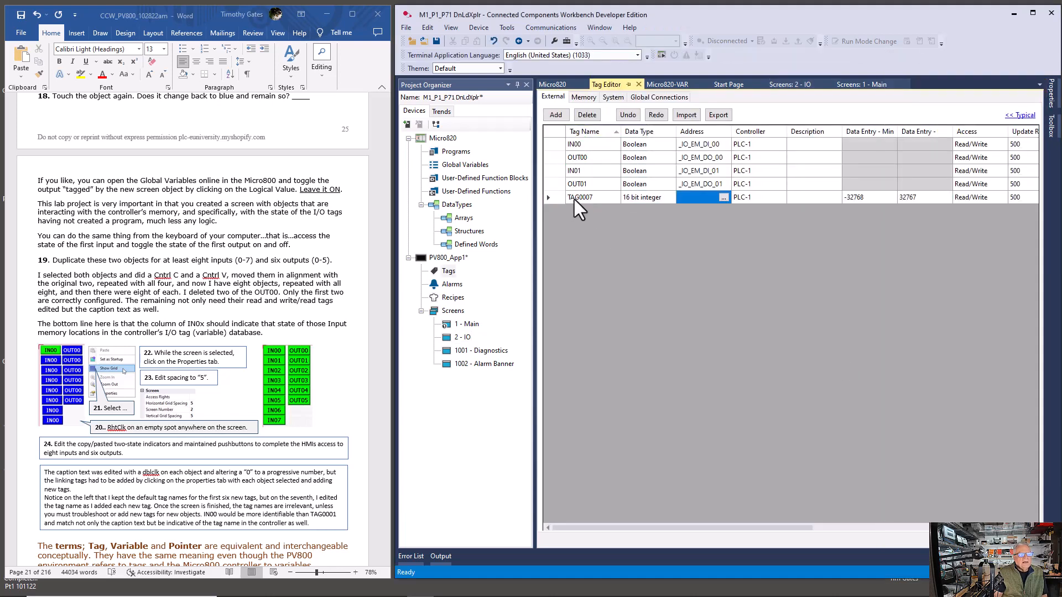
{"action": "left_click", "coordinate": [574, 199]}
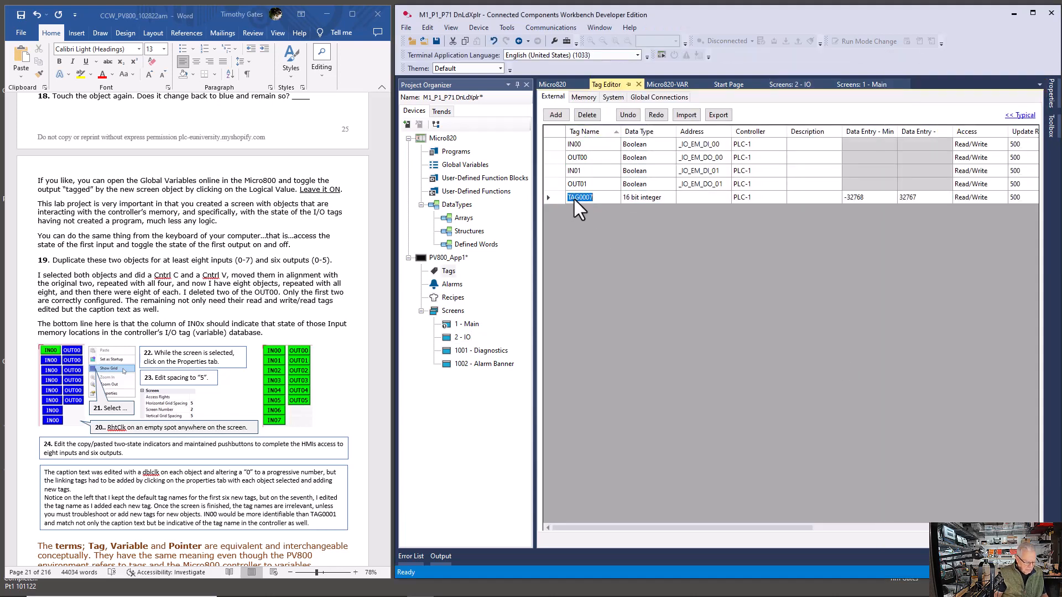
{"action": "type", "text": "IN02"}
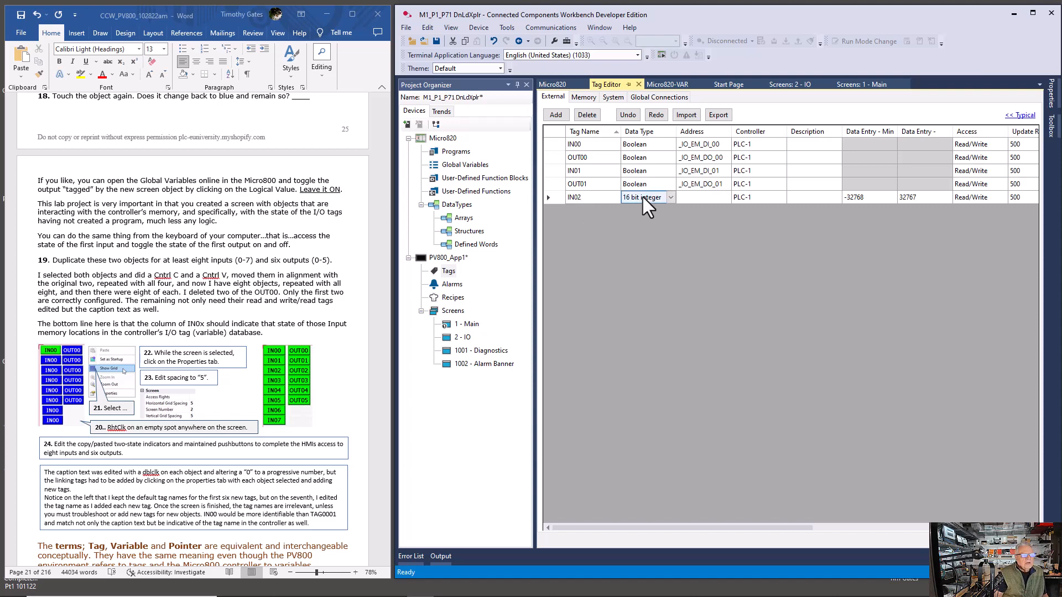
{"action": "type", "text": "b"}
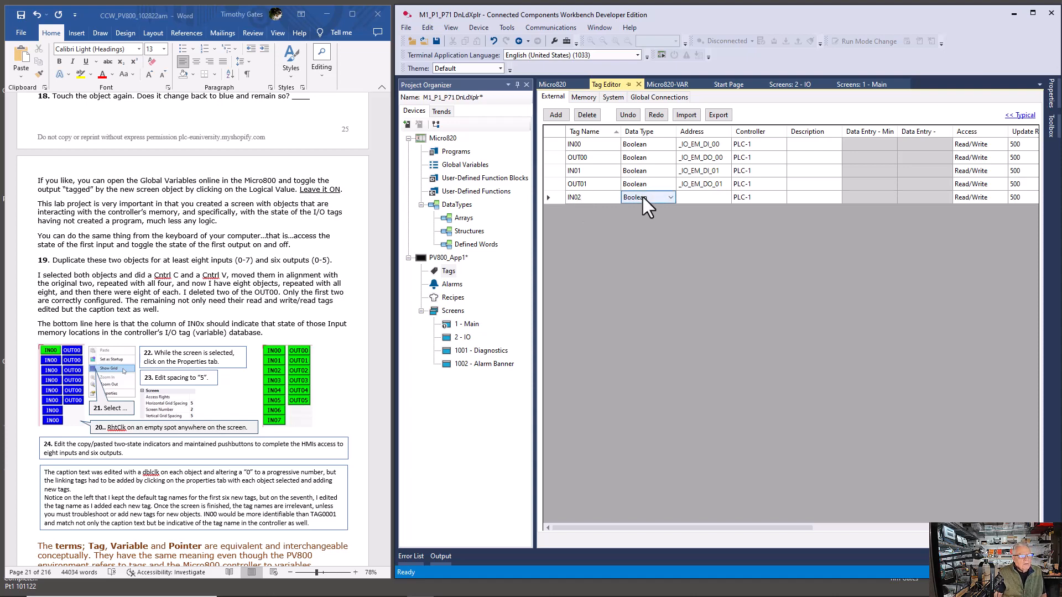
Step: Assign the controller variable _IO_EM_DI_02 as the address of the IN02 tag
{"action": "left_click", "coordinate": [702, 197]}
{"action": "left_click", "coordinate": [724, 198]}
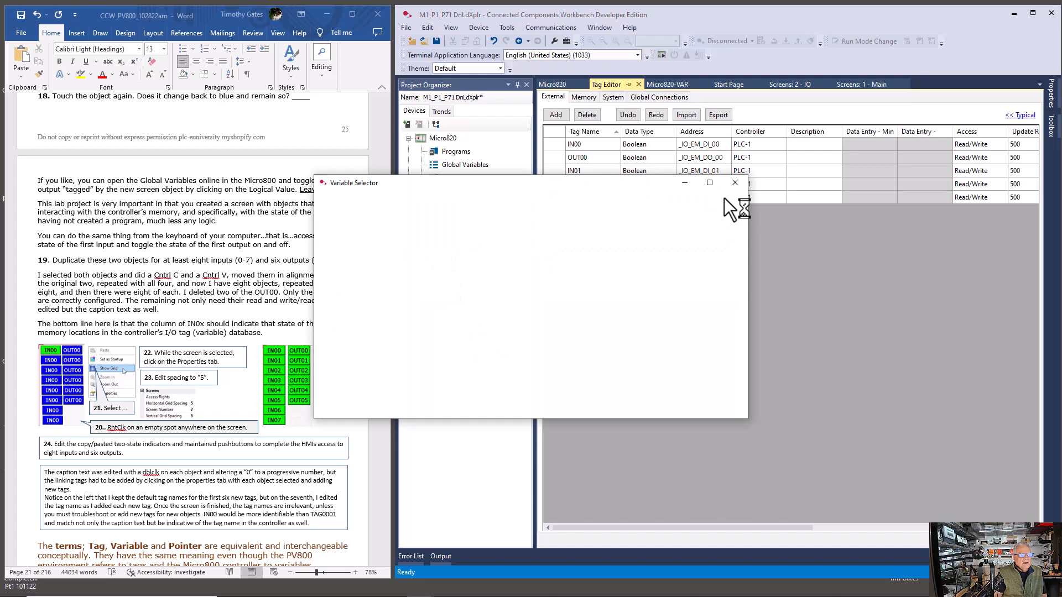
{"action": "scroll", "coordinate": [397, 364], "scroll_direction": "down", "scroll_amount": 1}
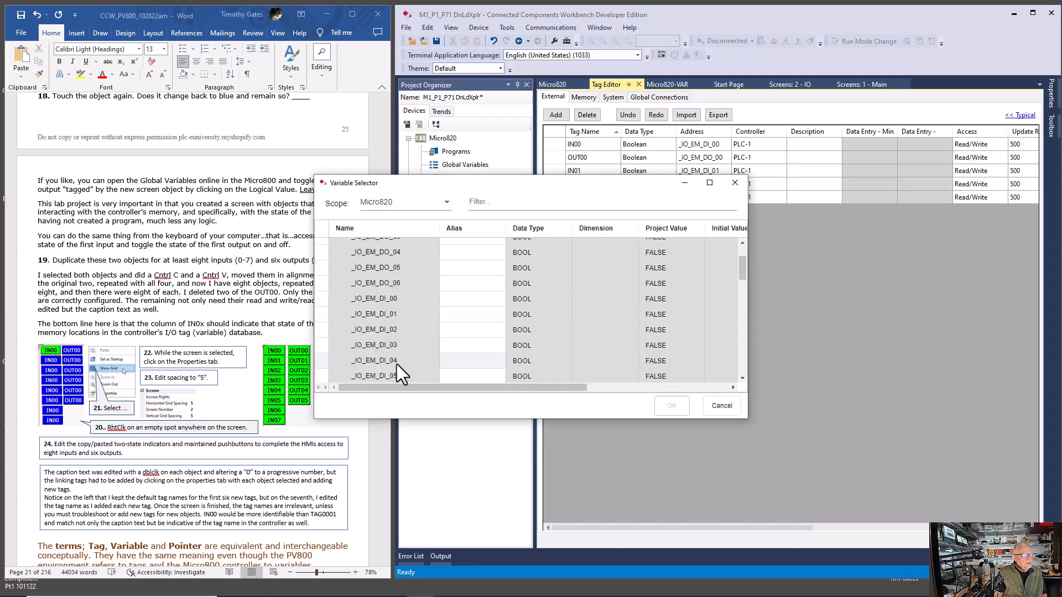
{"action": "left_click", "coordinate": [384, 331]}
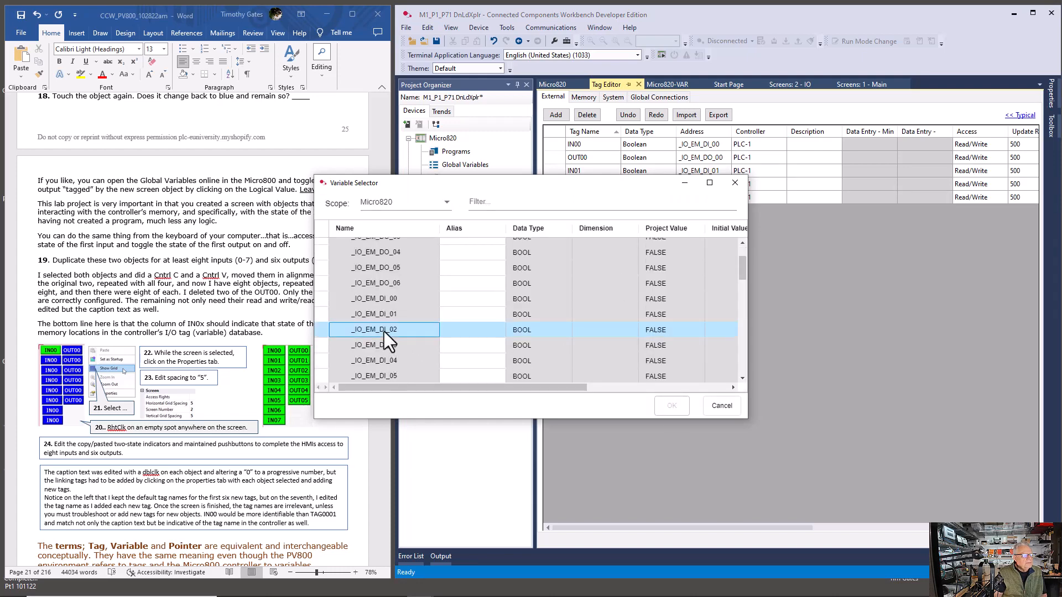
{"action": "left_click", "coordinate": [672, 408]}
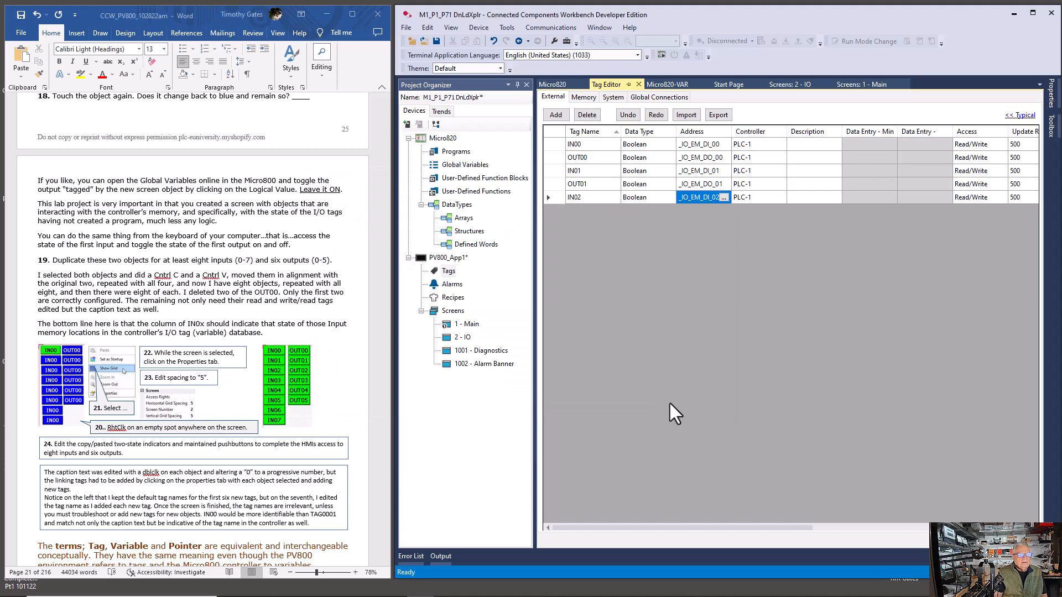
Step: On the IO screen, change the third-row push button's caption text to OUT02 for both values 0 and 1
{"action": "double_click", "coordinate": [468, 337]}
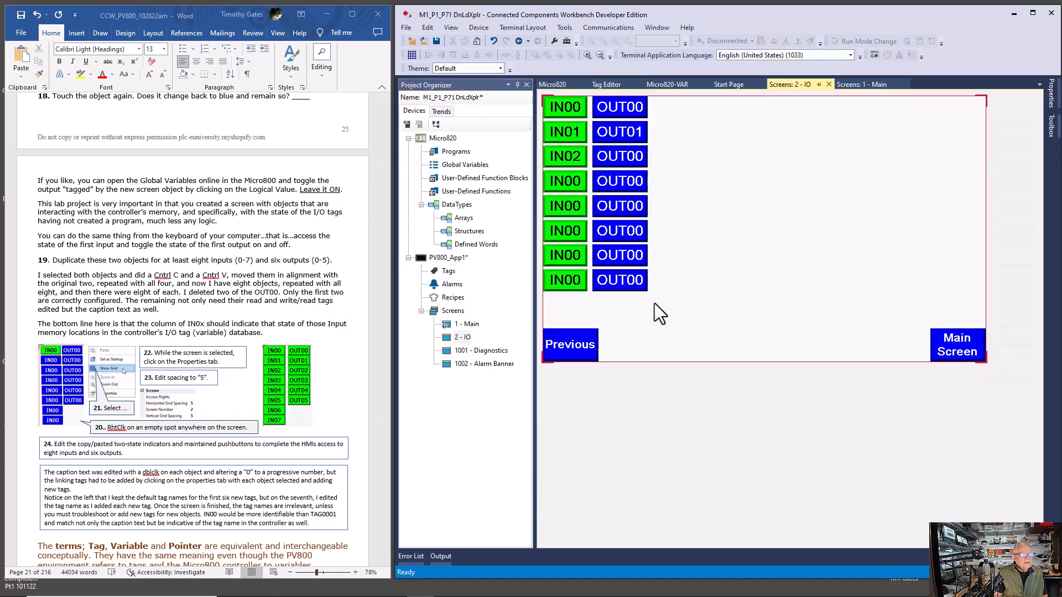
{"action": "double_click", "coordinate": [628, 158]}
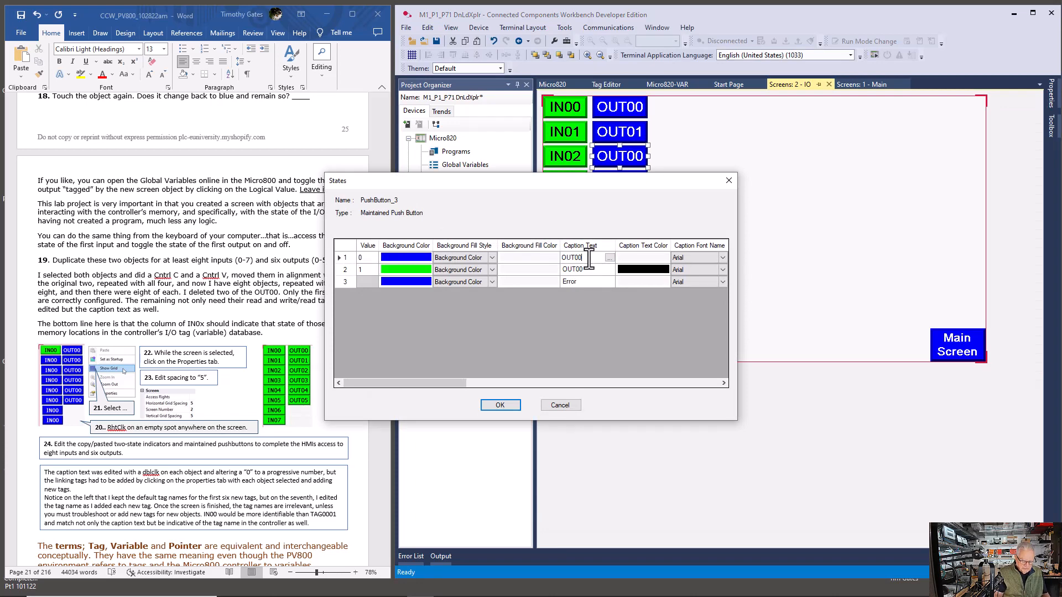
{"action": "key", "text": "BackSpace"}
{"action": "type", "text": "2"}
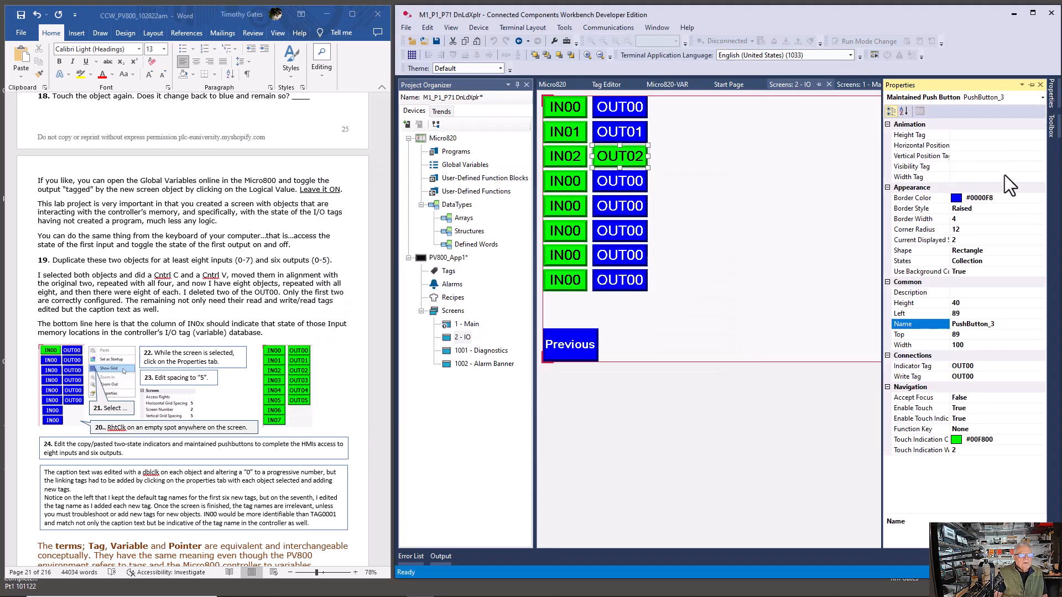
Step: Set the third-row push button's indicator tag and write tag to OUT01
{"action": "left_click", "coordinate": [1040, 366]}
{"action": "left_click", "coordinate": [933, 439]}
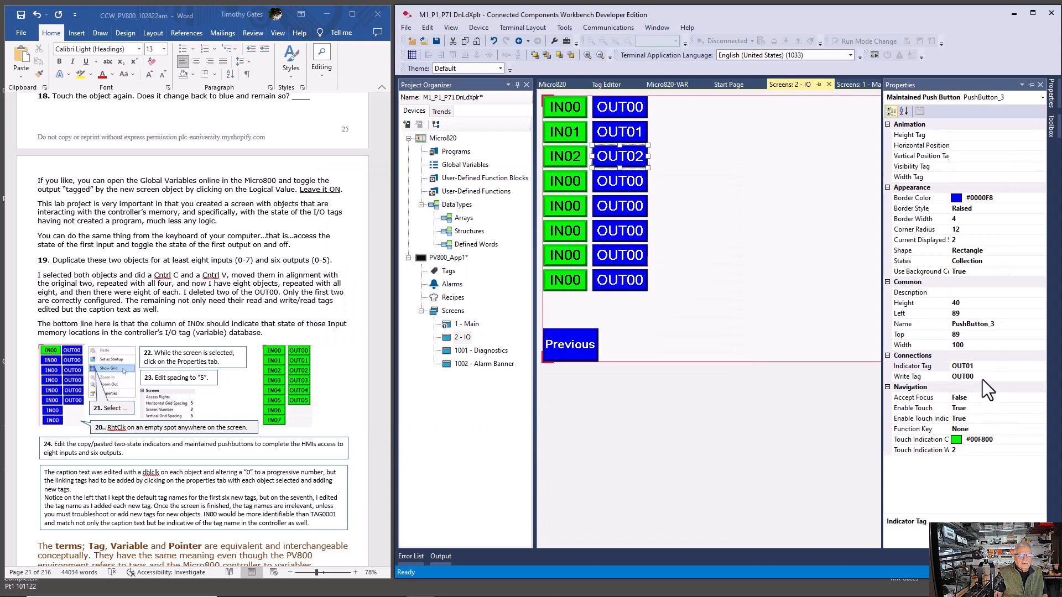
{"action": "left_click", "coordinate": [983, 378]}
{"action": "left_click", "coordinate": [1041, 376]}
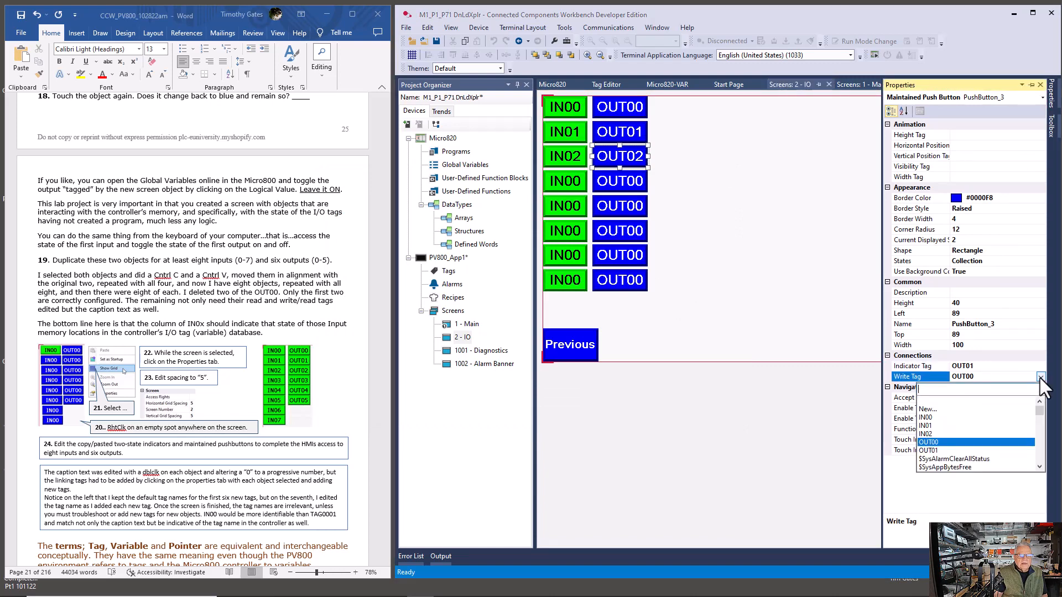
{"action": "left_click", "coordinate": [949, 450]}
{"action": "left_click", "coordinate": [795, 290]}
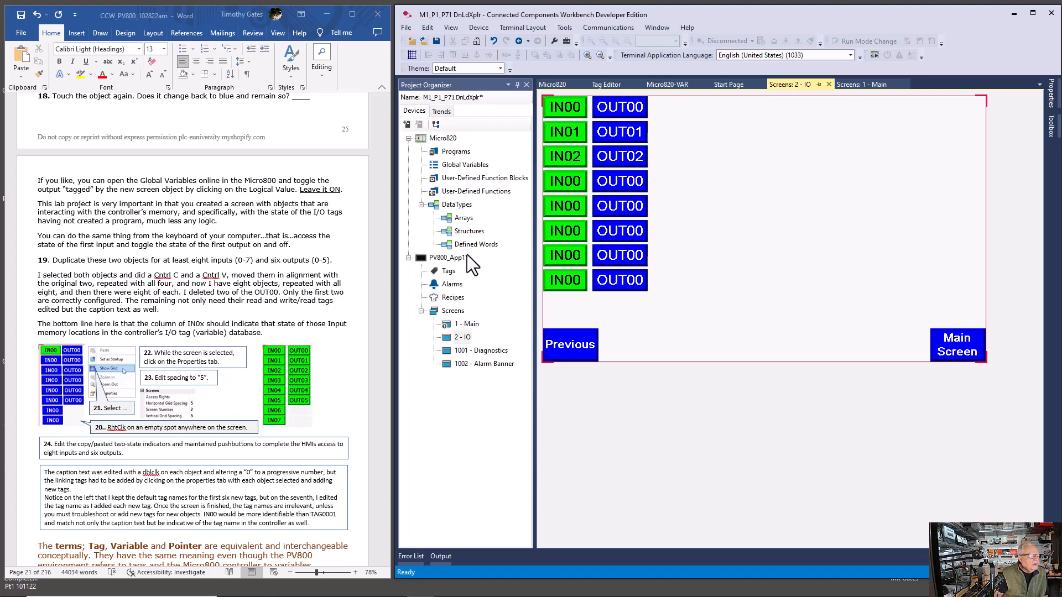
Step: Review the Micro820 global variables for the embedded digital inputs and outputs, and compare them with the IO screen's objects
{"action": "left_click", "coordinate": [684, 85]}
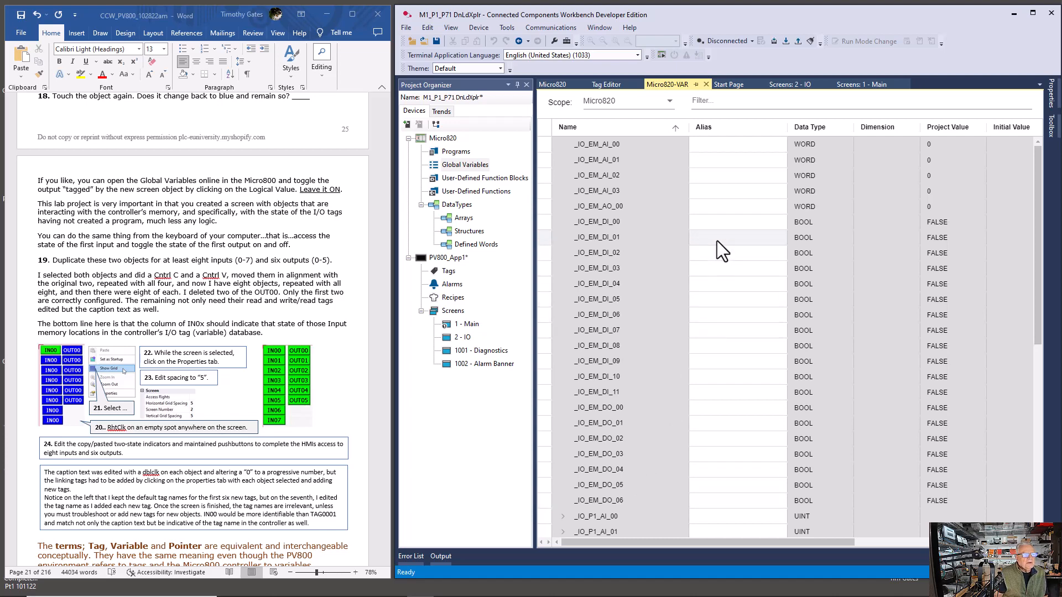
{"action": "double_click", "coordinate": [464, 337]}
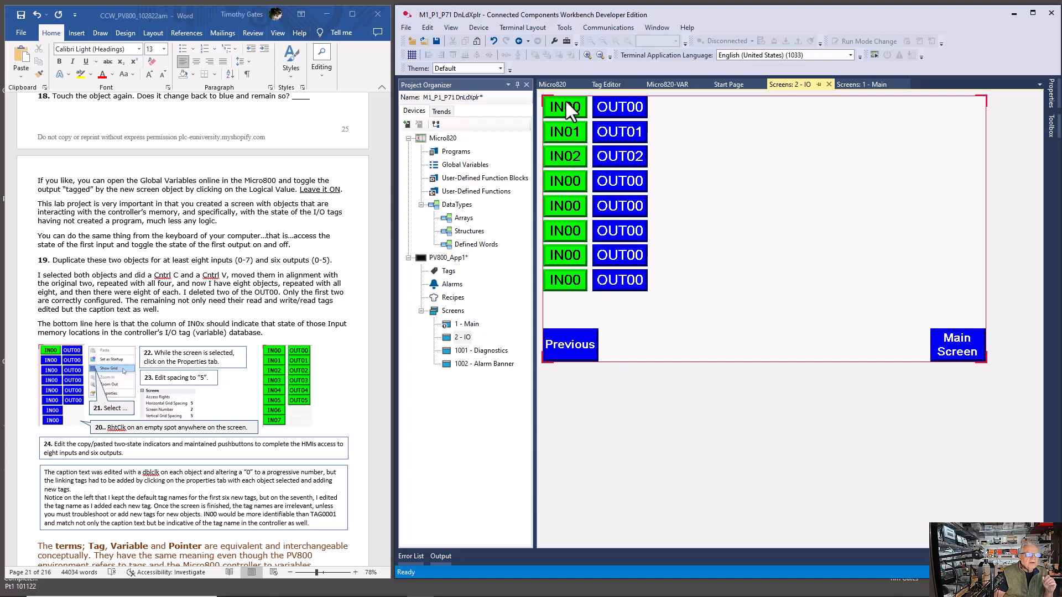
{"action": "mouse_move", "coordinate": [566, 101]}
{"action": "mouse_move", "coordinate": [567, 288]}
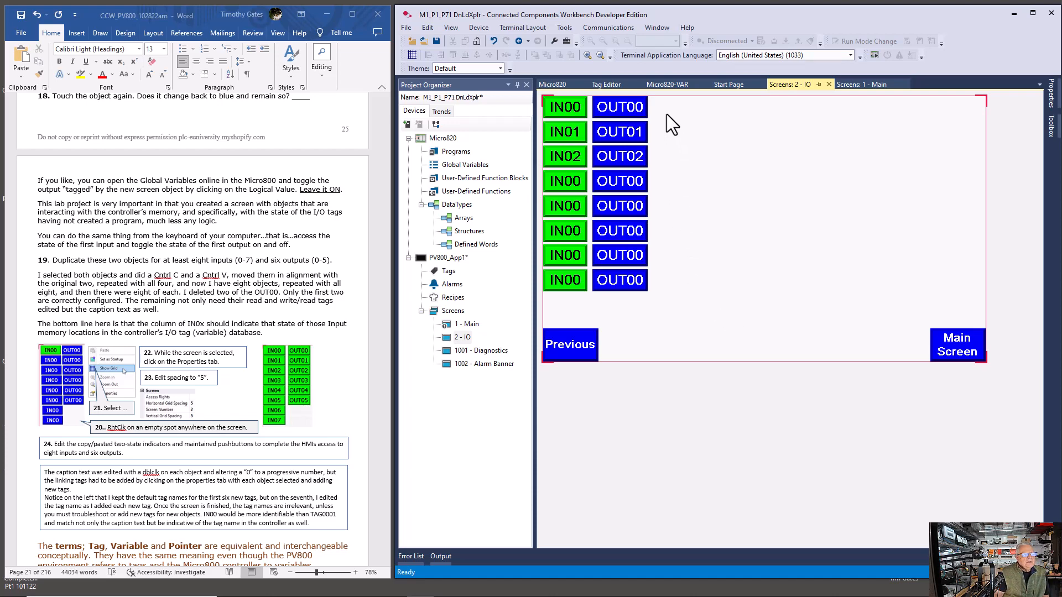
Step: Nudge the indicators and push buttons in rows two through eight upward to close the gap below the first row
{"action": "left_click_drag", "start_coordinate": [666, 125], "coordinate": [567, 282]}
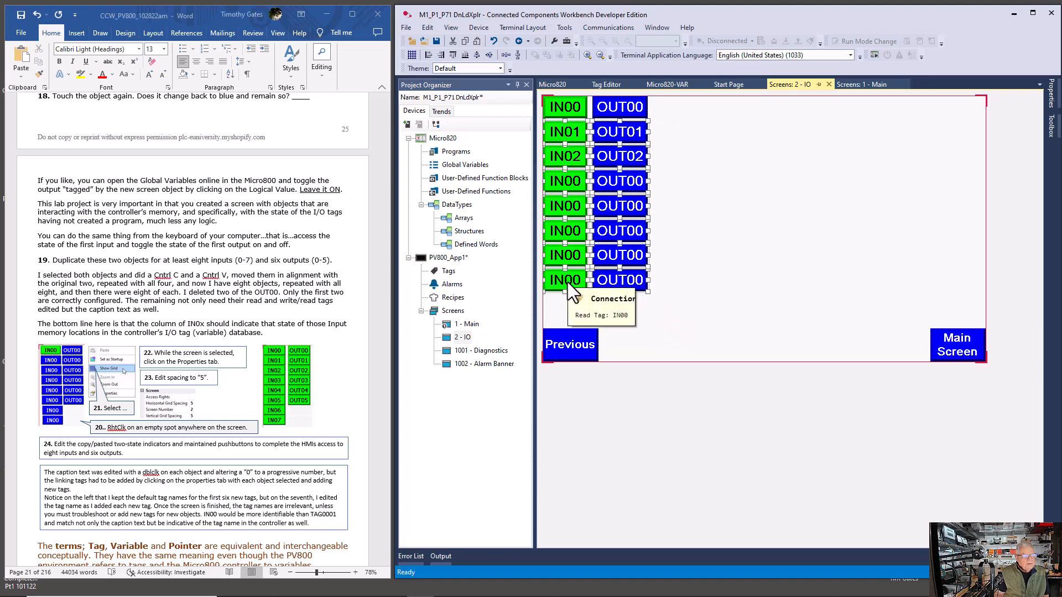
{"action": "key", "text": "Up"}
{"action": "key", "text": "Up"}
{"action": "key", "text": "Up"}
{"action": "key", "text": "Up"}
{"action": "key", "text": "Up"}
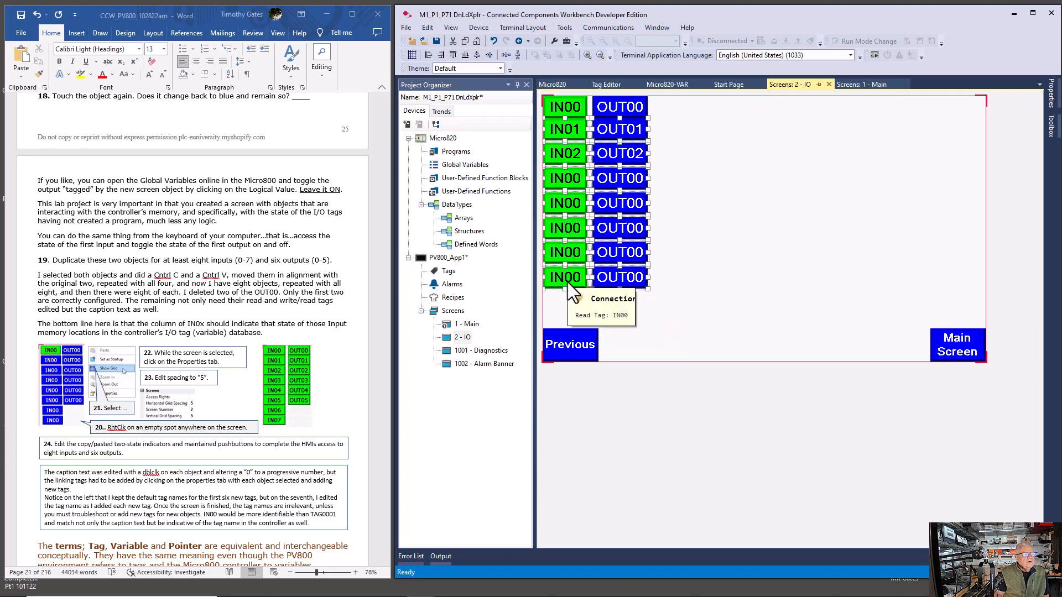
{"action": "left_click", "coordinate": [705, 195]}
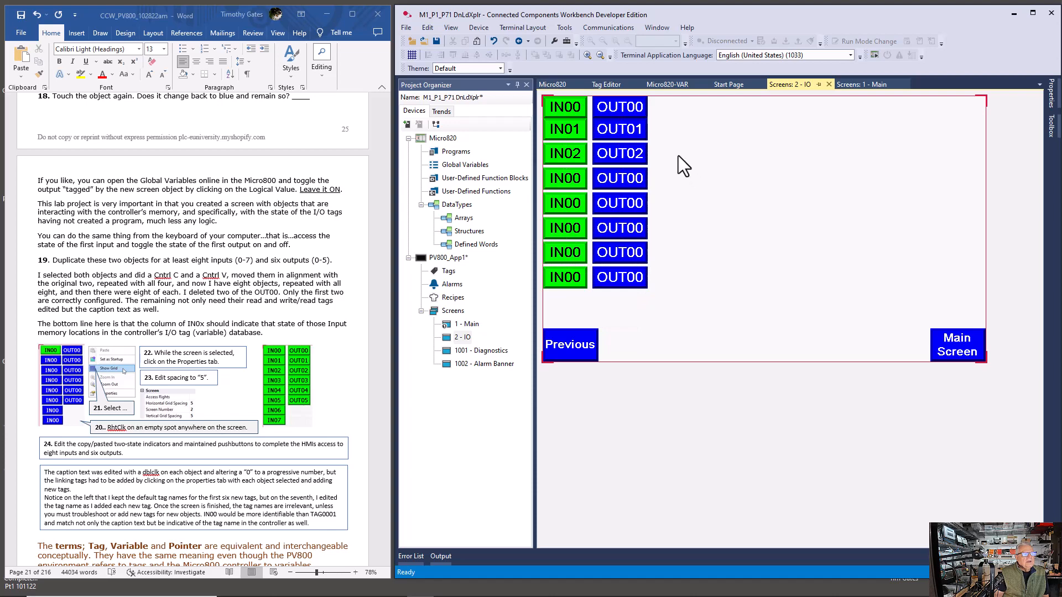
Step: Nudge the indicators and push buttons in rows three through eight upward to close the gap below the second row
{"action": "left_click_drag", "start_coordinate": [675, 152], "coordinate": [566, 276]}
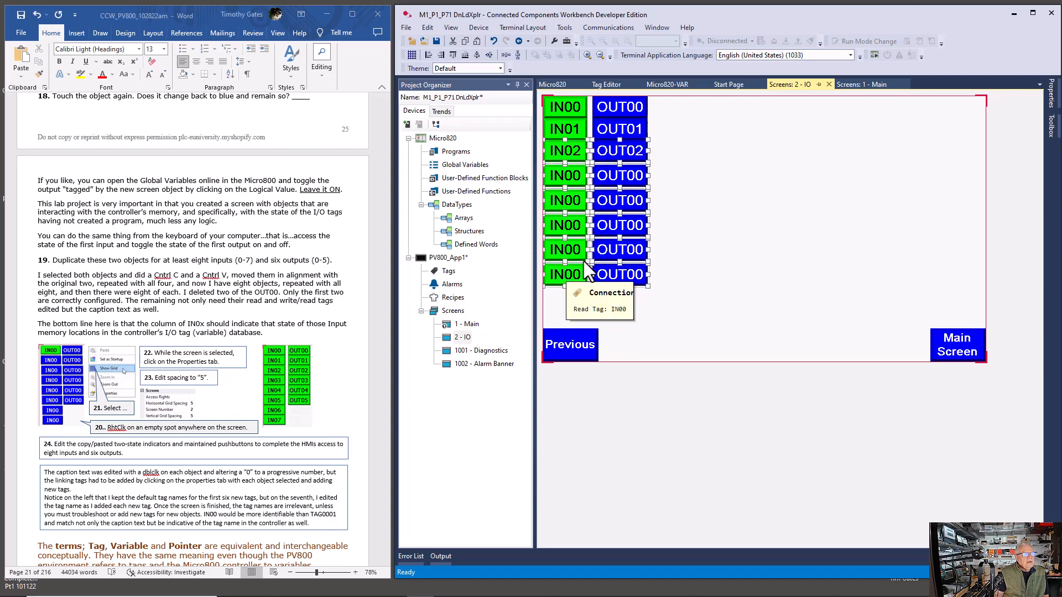
{"action": "key", "text": "Up"}
{"action": "key", "text": "Up"}
{"action": "key", "text": "Up"}
{"action": "key", "text": "Up"}
{"action": "left_click", "coordinate": [682, 189]}
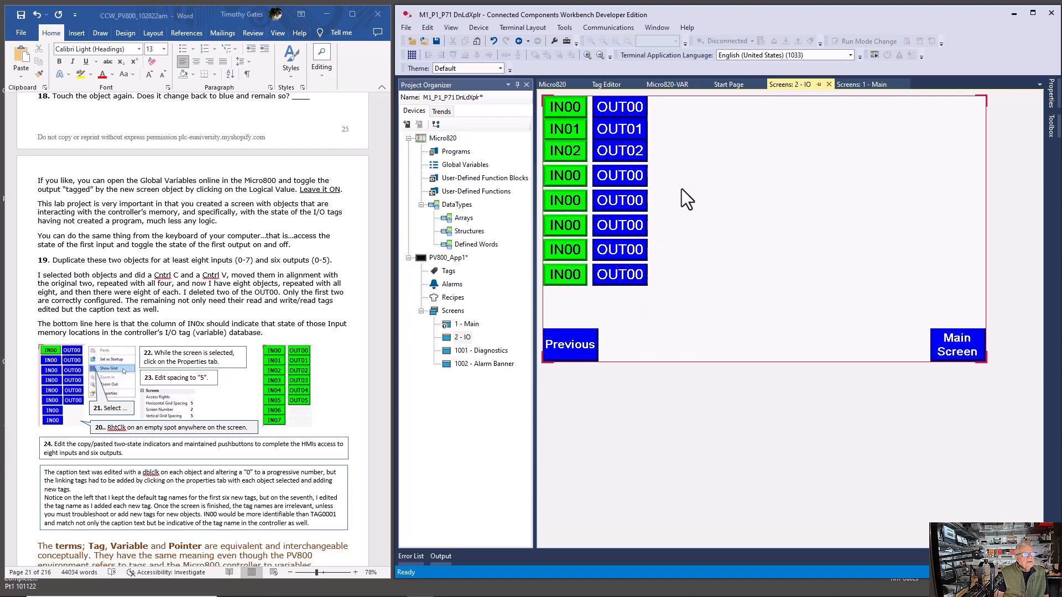
Step: Undo the upward nudges of the indicator and push button rows
{"action": "mouse_move", "coordinate": [572, 143]}
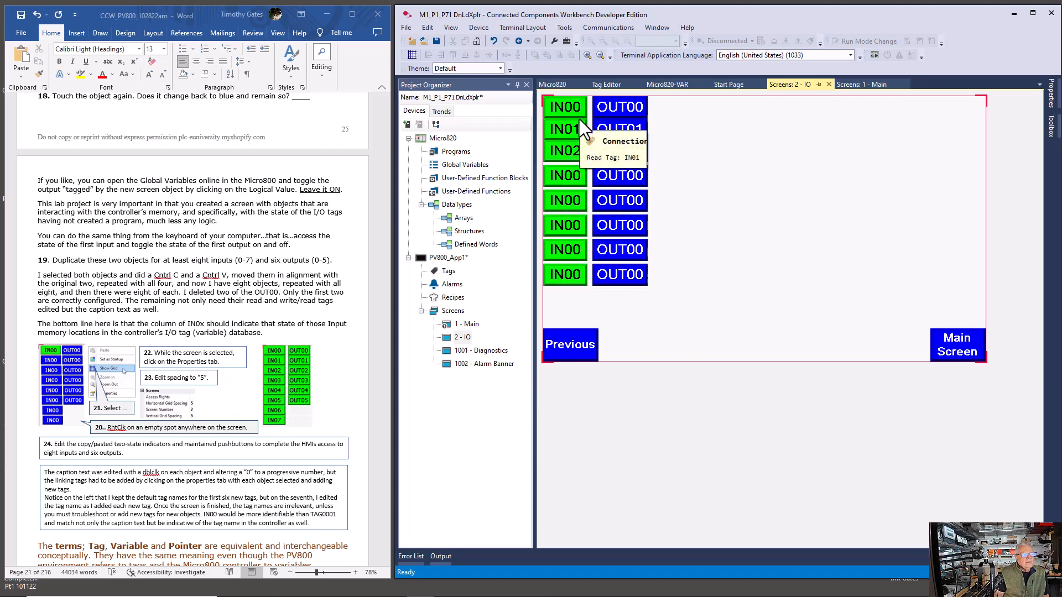
{"action": "mouse_move", "coordinate": [616, 139]}
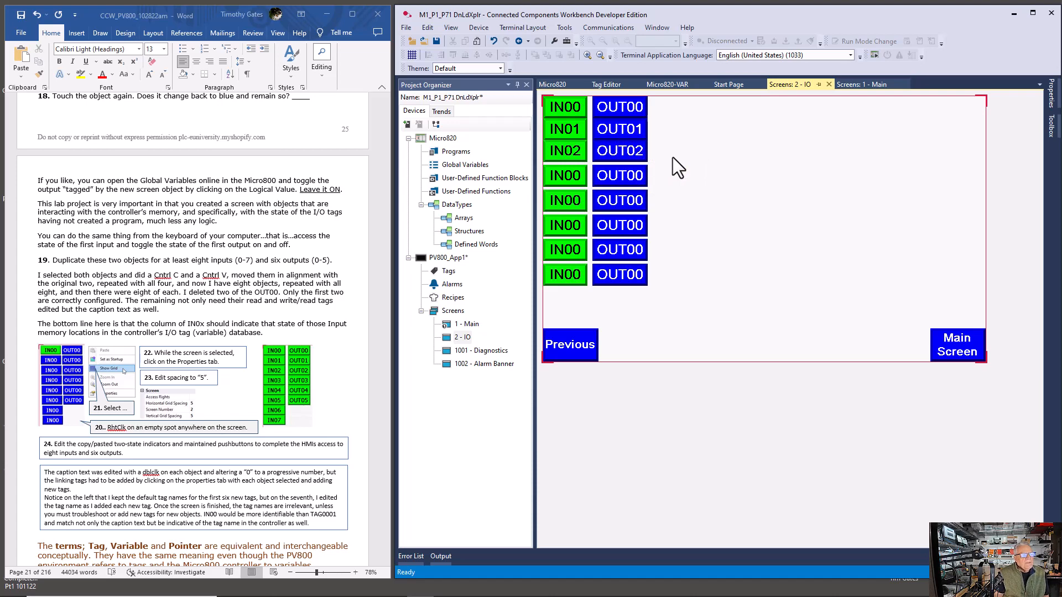
{"action": "left_click", "coordinate": [492, 40]}
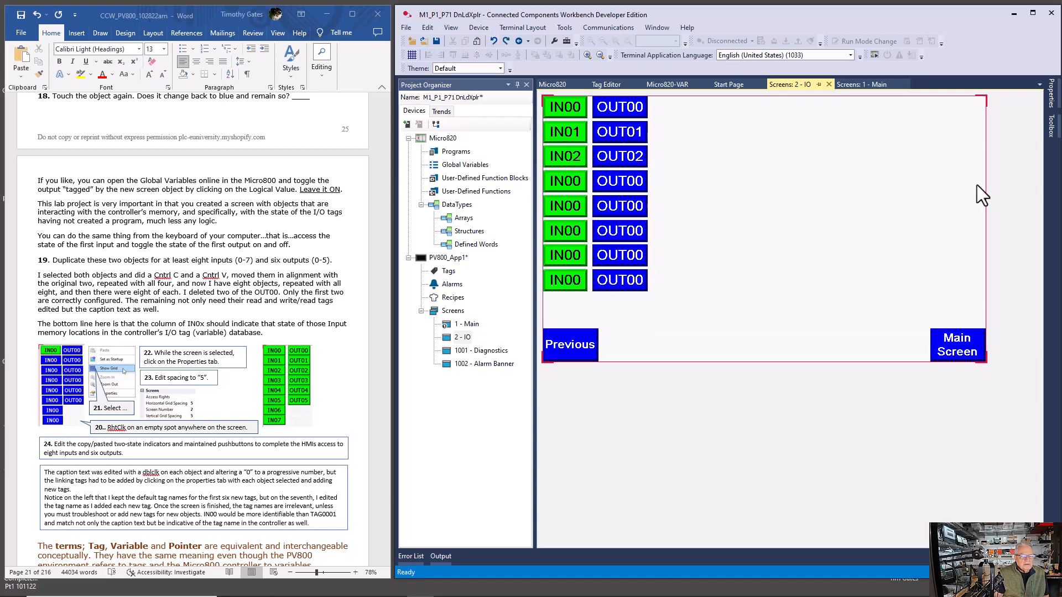
Step: In the Tag Editor, rename external tag TAG0011 as IN06 and set its data type to Boolean
{"action": "left_click", "coordinate": [606, 84]}
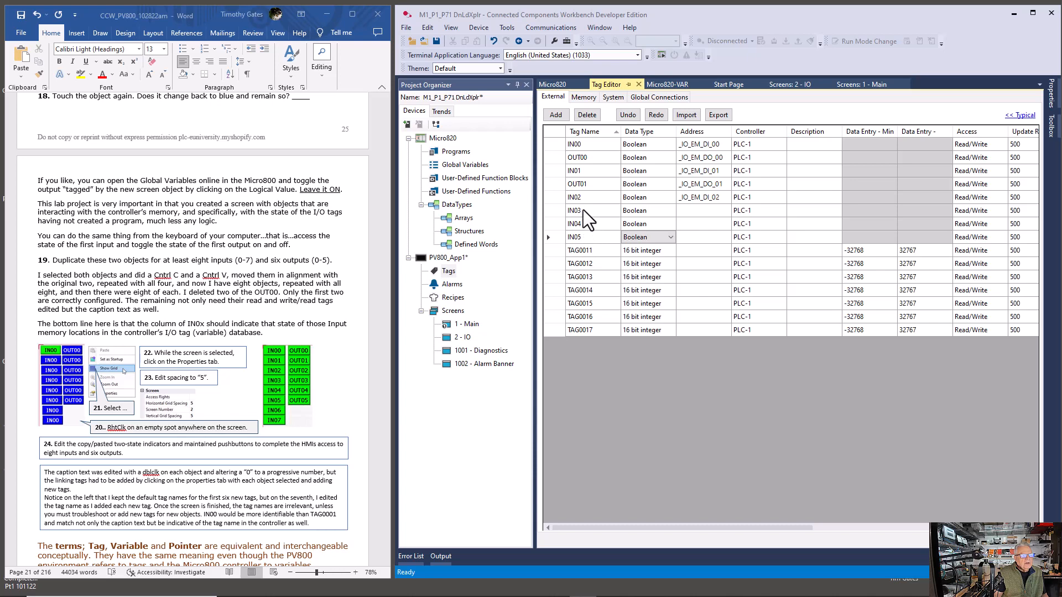
{"action": "left_click", "coordinate": [583, 251]}
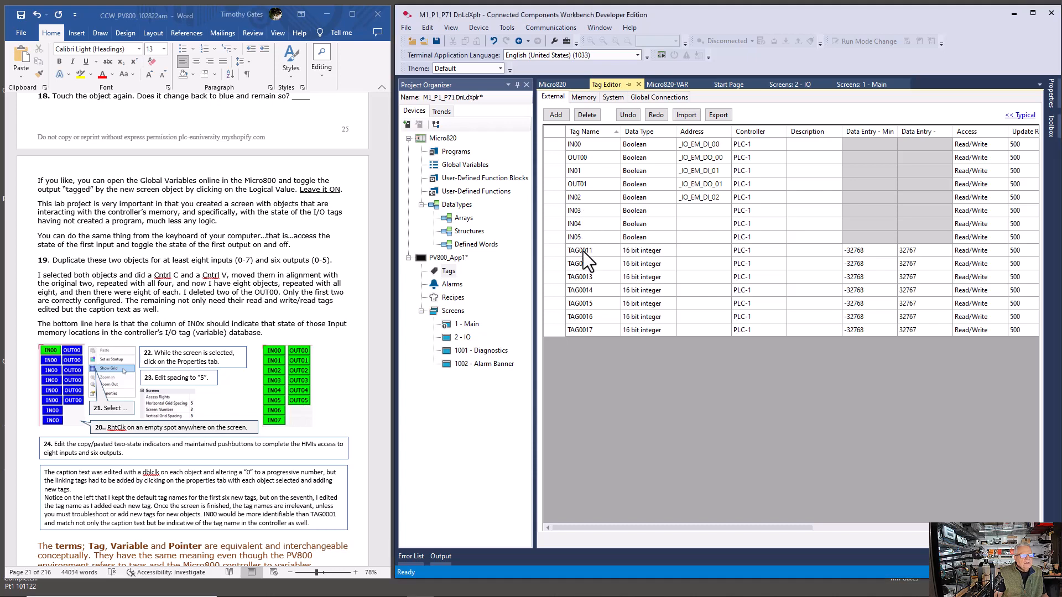
{"action": "type", "text": "In"}
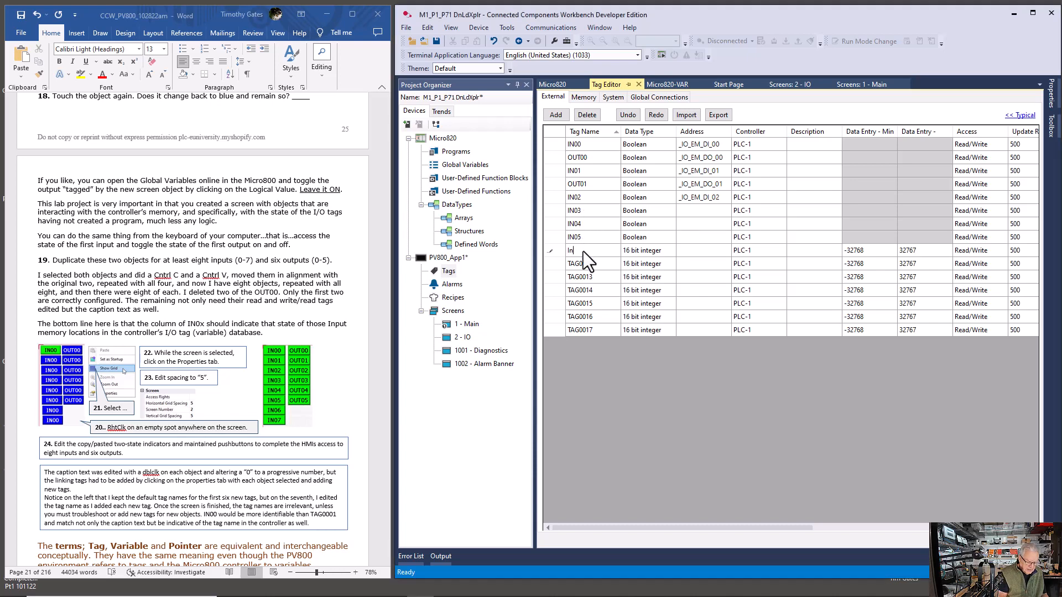
{"action": "type", "text": "06"}
{"action": "left_click", "coordinate": [639, 253]}
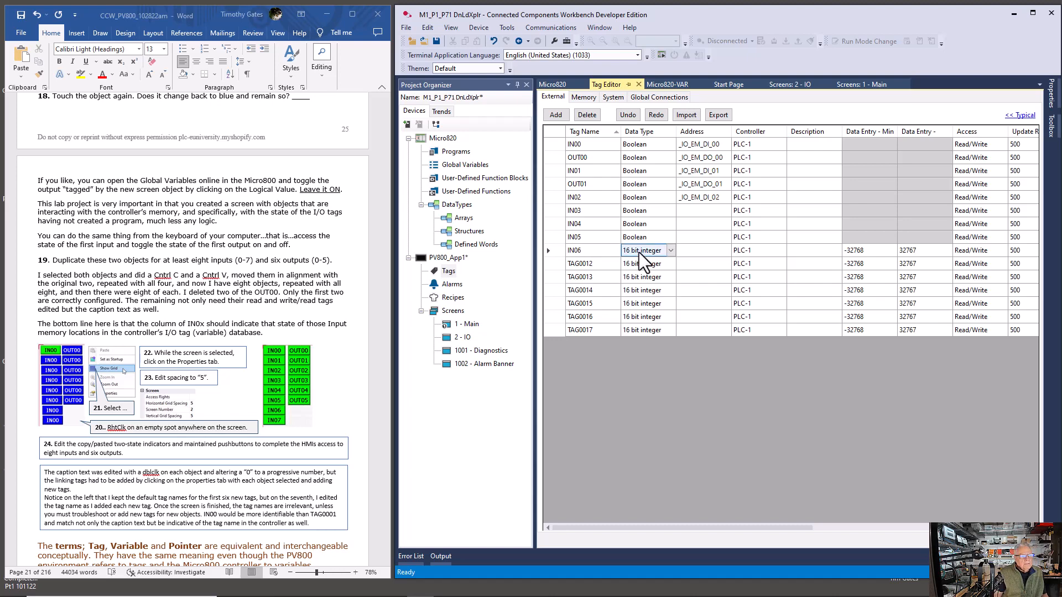
{"action": "key", "text": "b"}
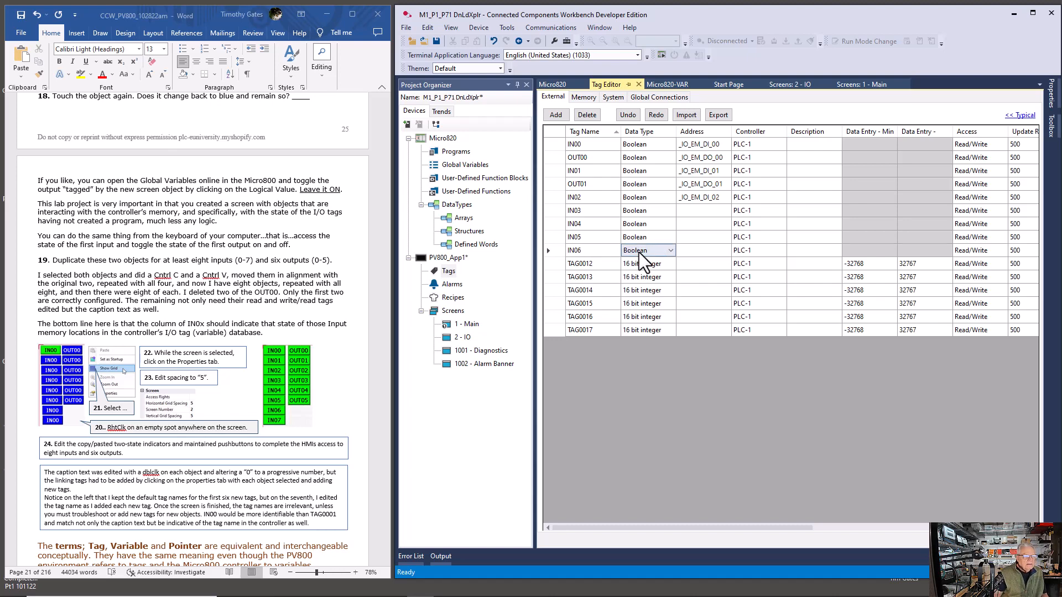
Step: Rename external tag TAG0012 as IN07 and set its data type to Boolean
{"action": "left_click", "coordinate": [587, 265]}
{"action": "type", "text": "IN"}
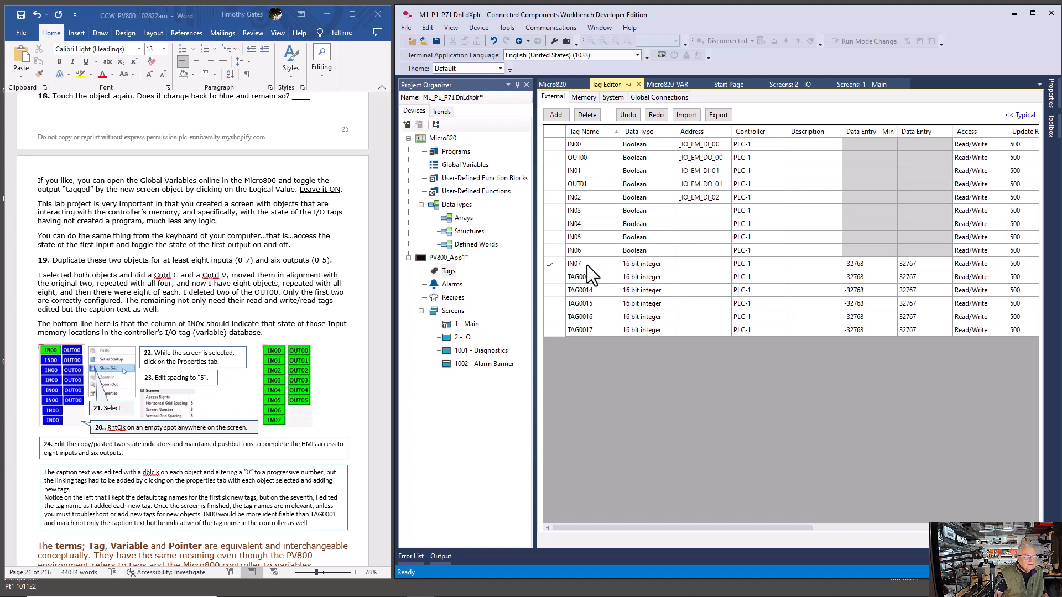
{"action": "type", "text": "07"}
{"action": "left_click", "coordinate": [645, 264]}
{"action": "key", "text": "b"}
Step: Rename tags TAG0013 through TAG0017 as OUT02 through OUT06 and set each one's data type to Boolean
{"action": "left_click", "coordinate": [577, 277]}
{"action": "type", "text": "OUT02"}
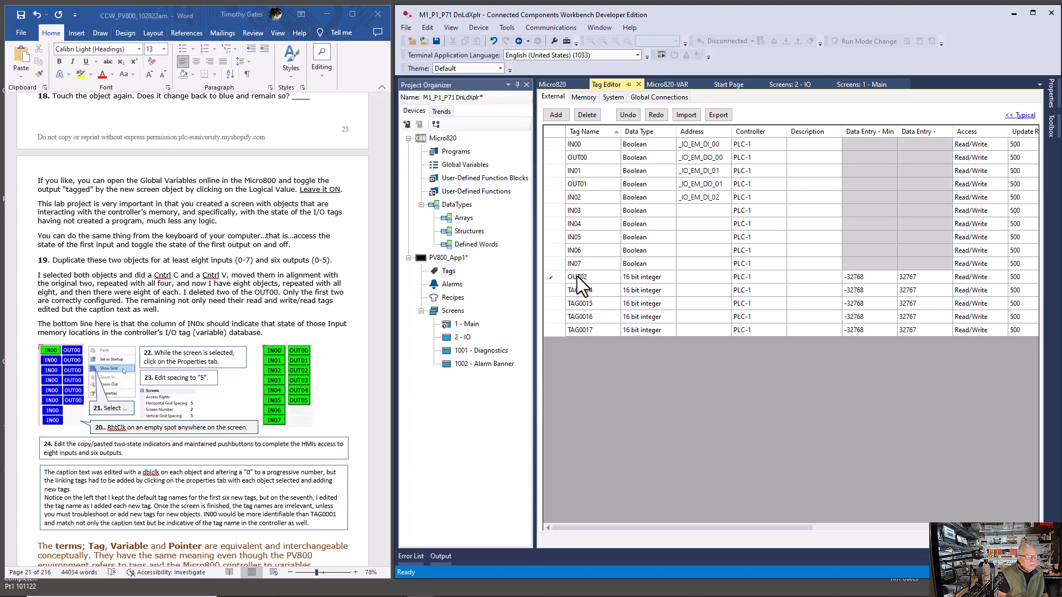
{"action": "key", "text": "Tab"}
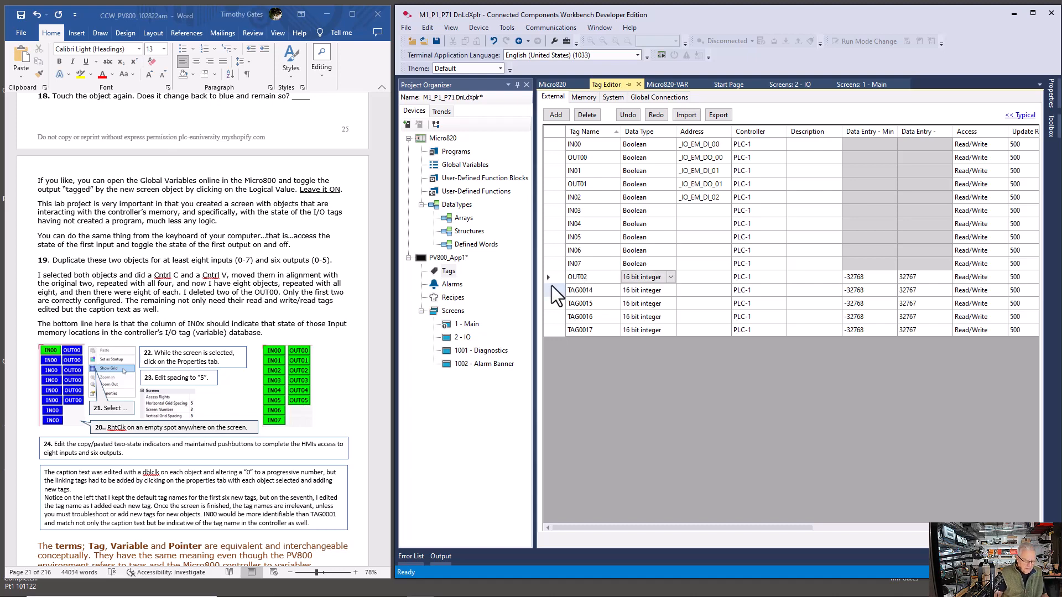
{"action": "key", "text": "b"}
{"action": "left_click", "coordinate": [576, 289]}
{"action": "type", "text": "OUT03"}
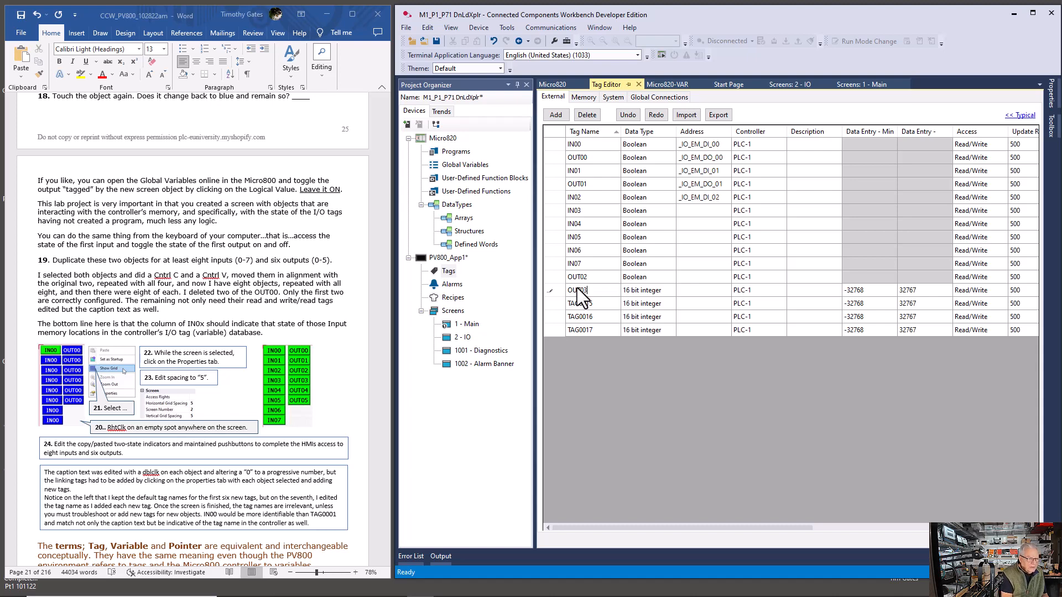
{"action": "left_click", "coordinate": [626, 290]}
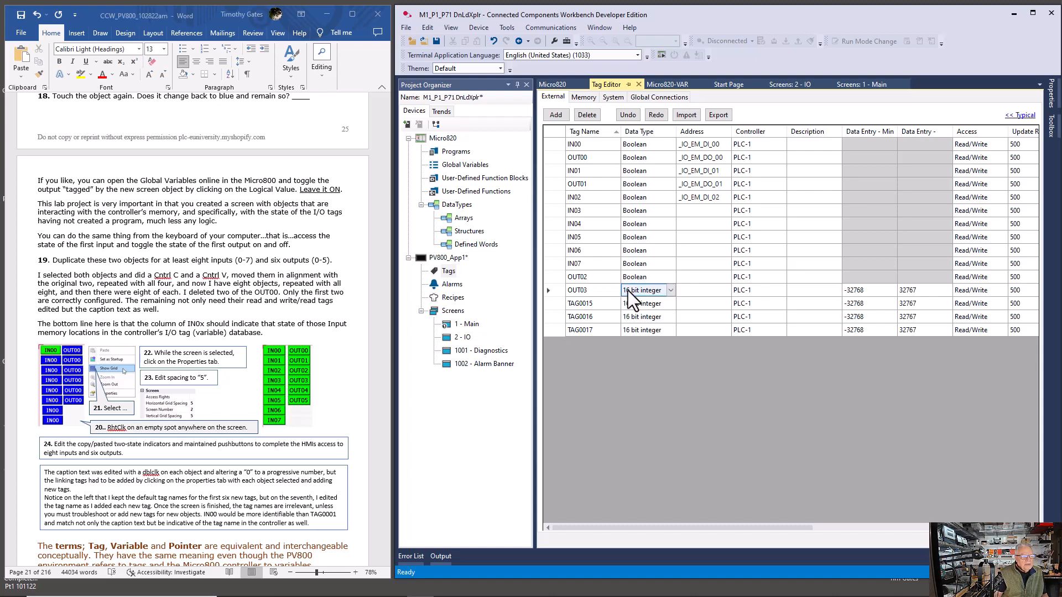
{"action": "key", "text": "b"}
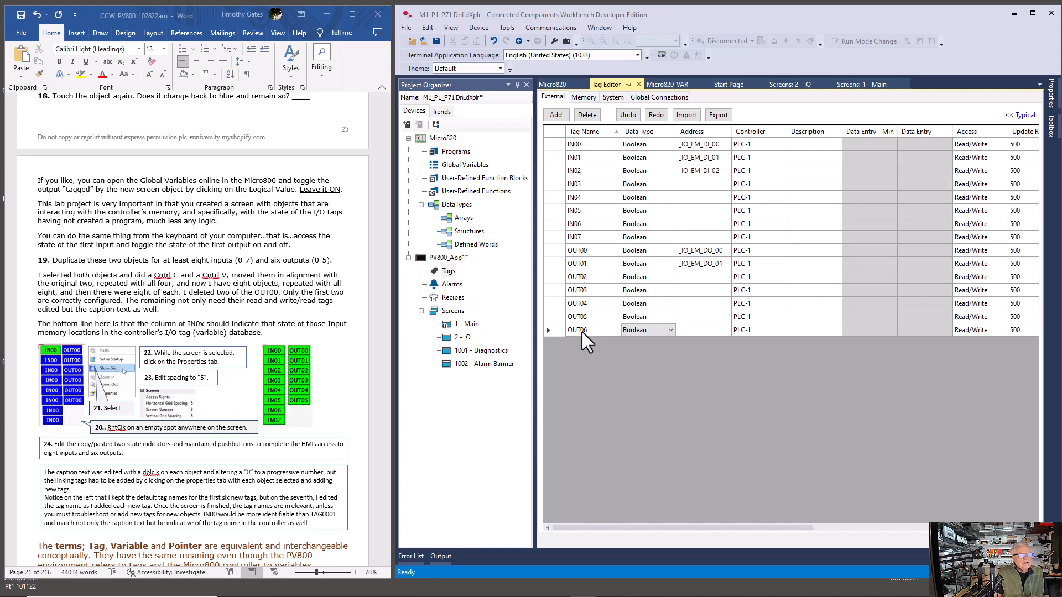
Step: Add a Boolean external tag named OUT07, and sort the tag list by name in descending and back in ascending order
{"action": "left_click", "coordinate": [556, 115]}
{"action": "type", "text": "OUT"}
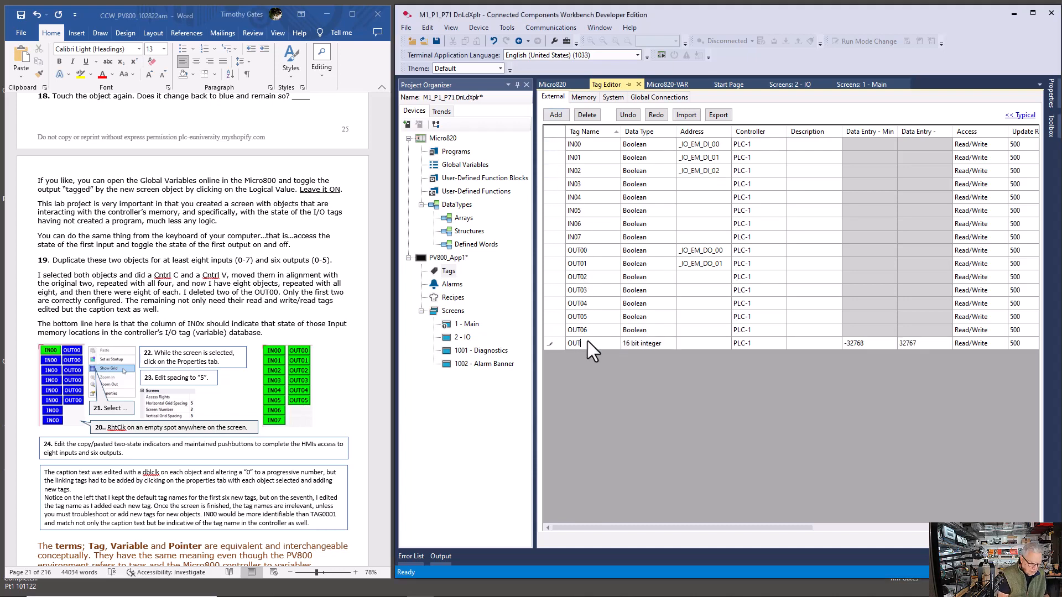
{"action": "type", "text": "07"}
{"action": "left_click", "coordinate": [629, 344]}
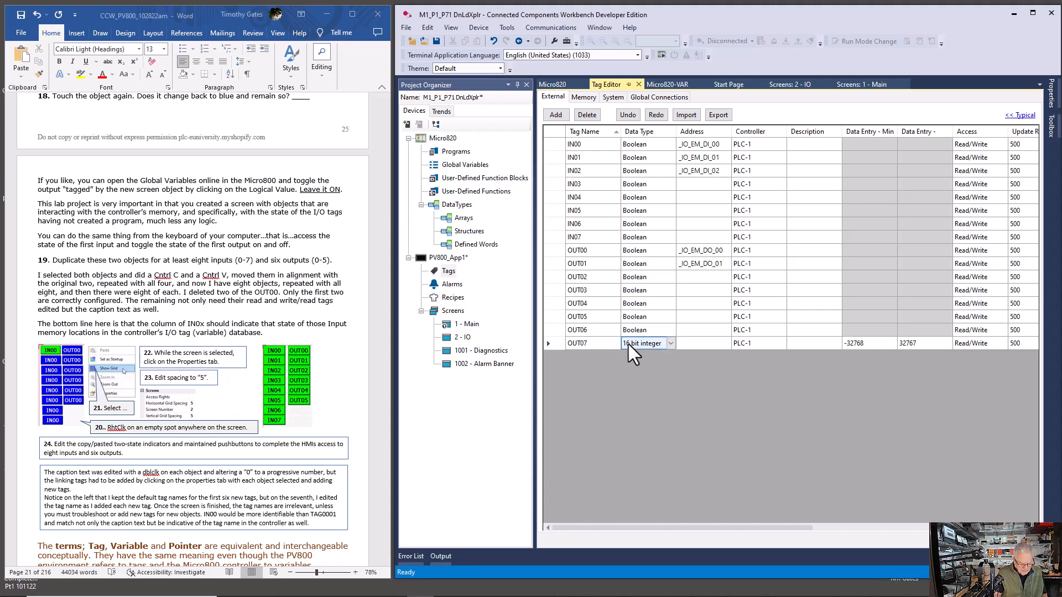
{"action": "key", "text": "b"}
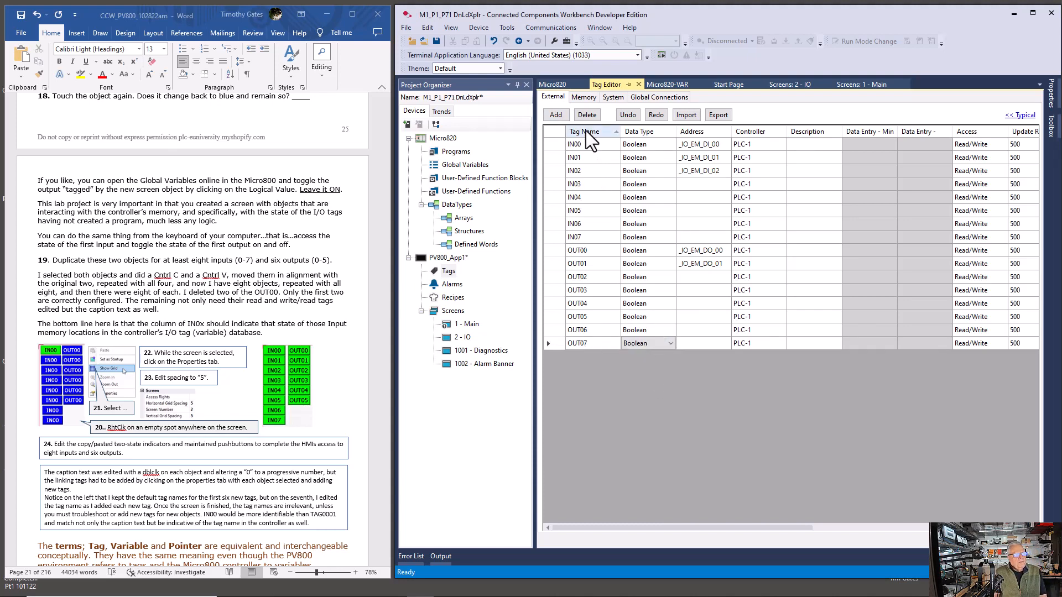
{"action": "left_click", "coordinate": [587, 133]}
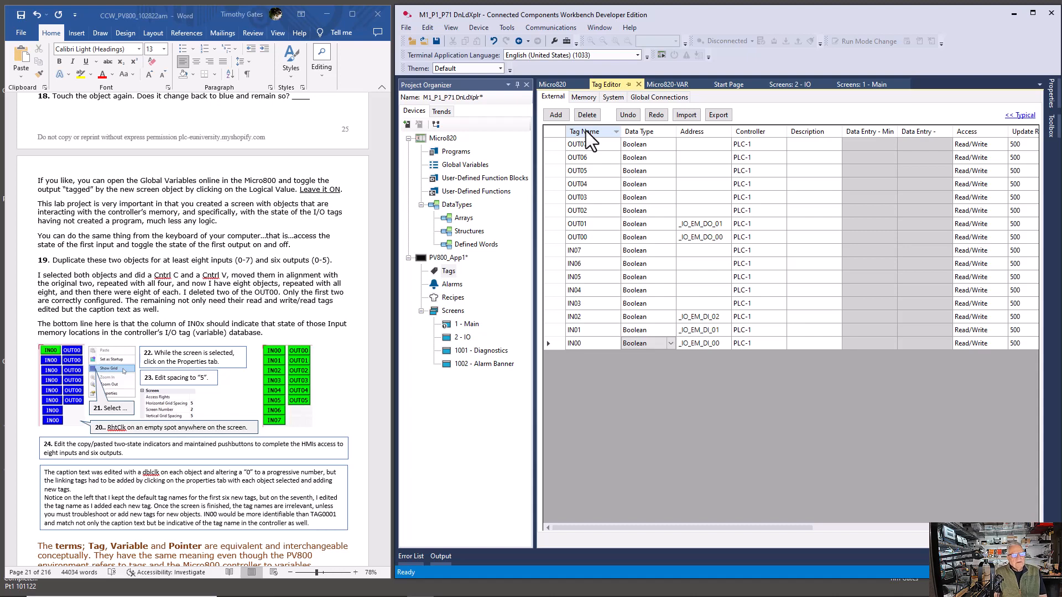
{"action": "left_click", "coordinate": [586, 130]}
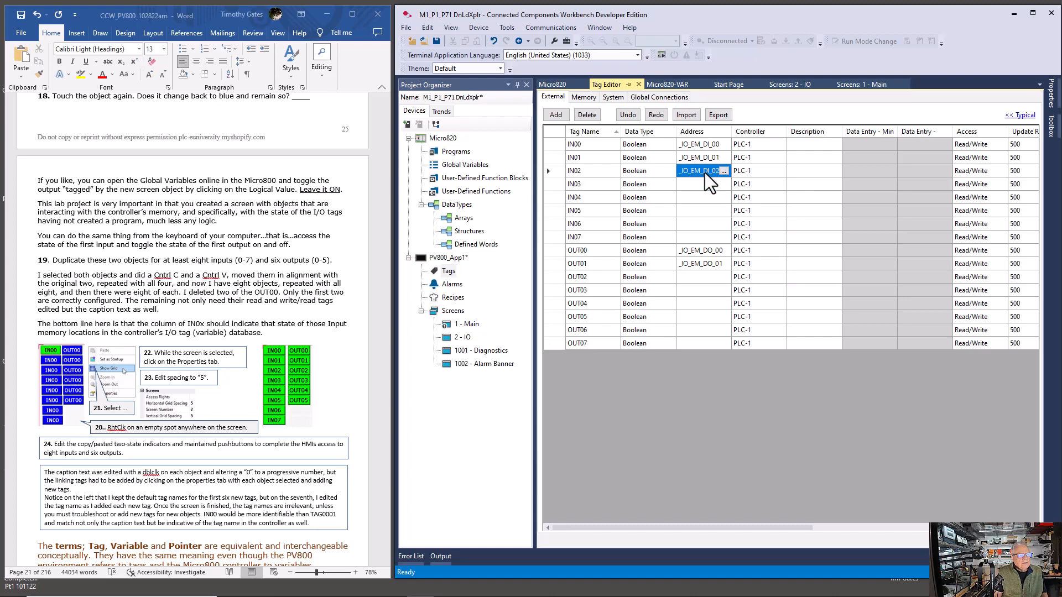
Step: Assign controller addresses _IO_EM_DI_03 to tag IN03 and _IO_EM_DI_04 to tag IN04
{"action": "left_click", "coordinate": [724, 171]}
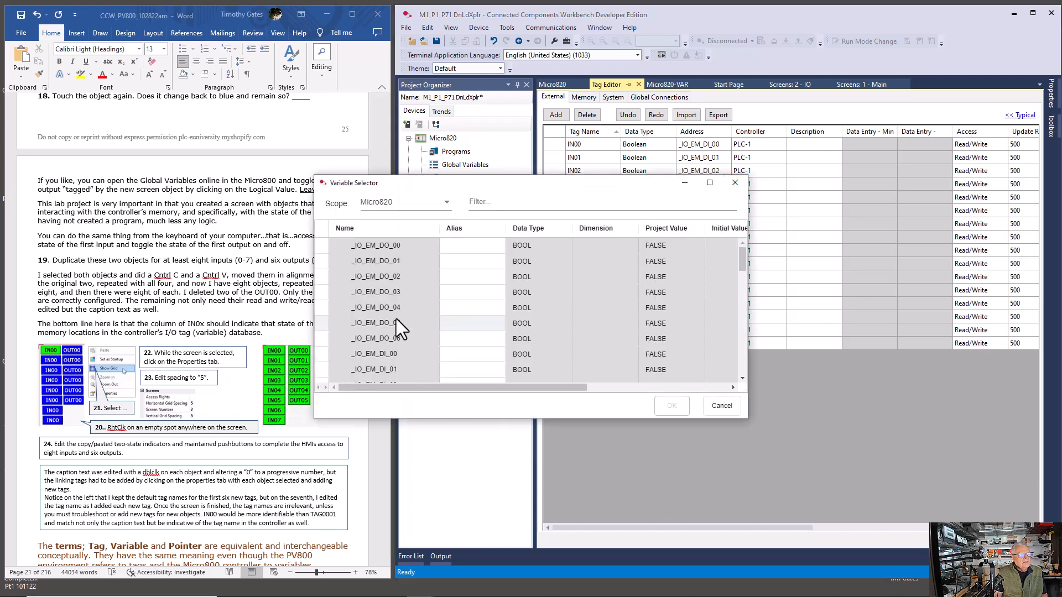
{"action": "left_click_drag", "start_coordinate": [489, 183], "coordinate": [613, 240]}
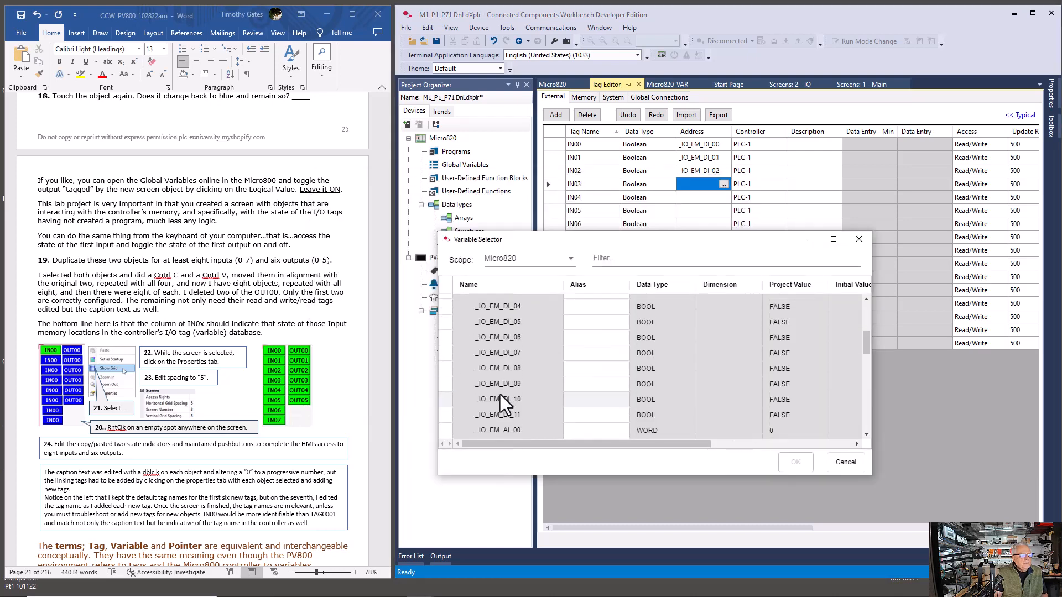
{"action": "double_click", "coordinate": [500, 394]}
{"action": "left_click", "coordinate": [708, 198]}
{"action": "type", "text": "_"}
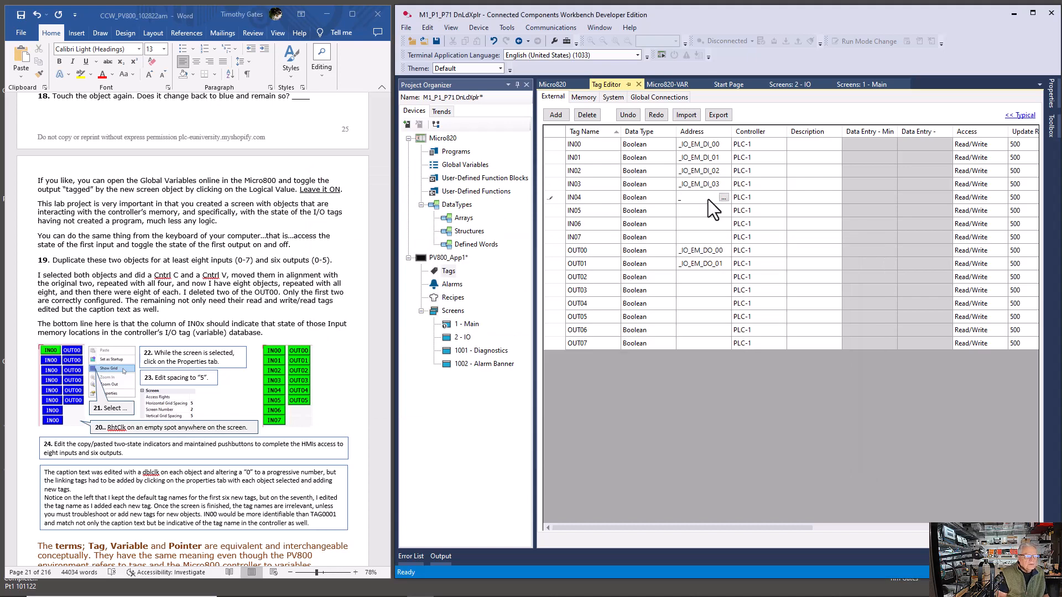
{"action": "type", "text": "IO_E"}
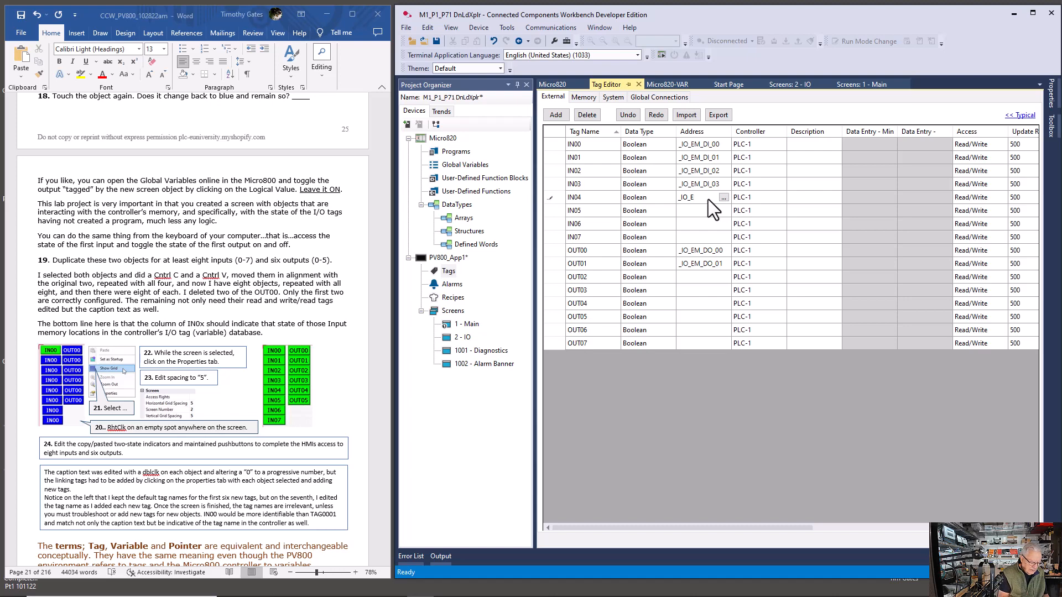
{"action": "type", "text": "M_DI_04"}
{"action": "key", "text": "Return"}
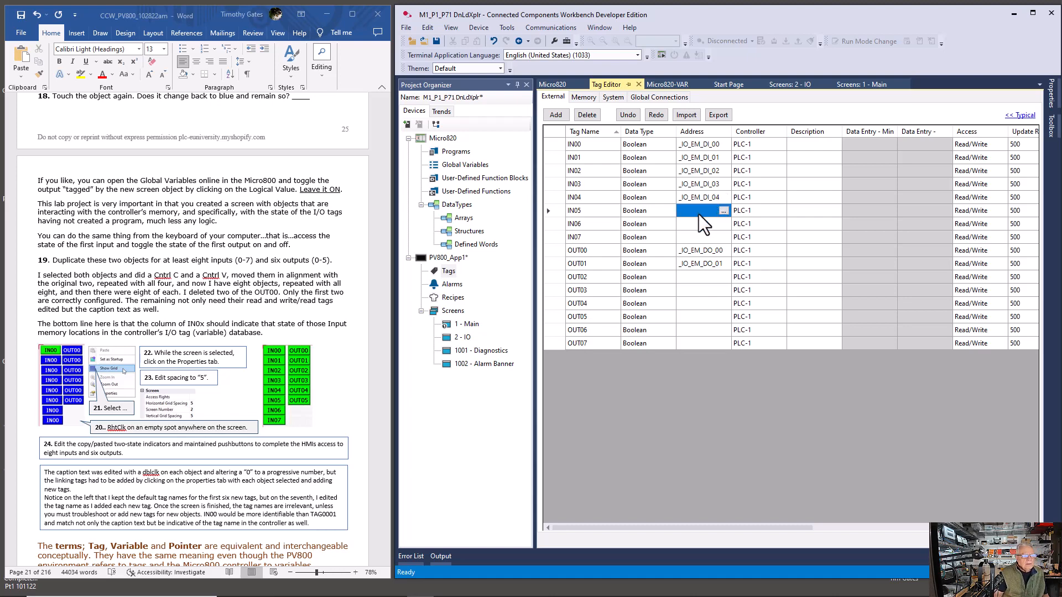
Step: Assign controller variable _IO_EM_DI_05 as the address of tag IN05
{"action": "left_click", "coordinate": [699, 214]}
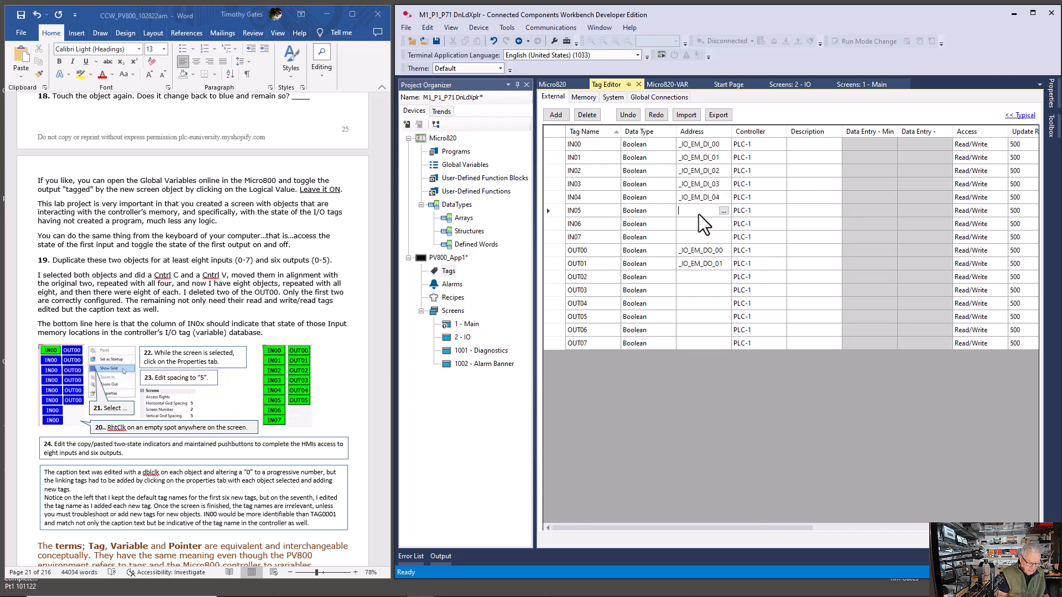
{"action": "type", "text": "_IO"}
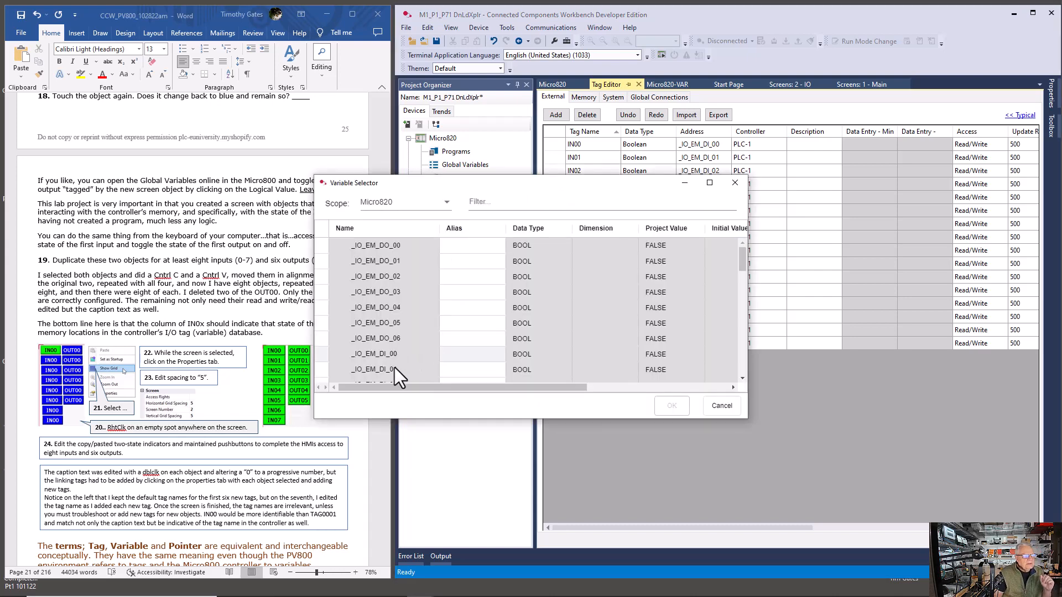
{"action": "scroll", "coordinate": [398, 366], "scroll_direction": "down", "scroll_amount": 2}
{"action": "left_click_drag", "start_coordinate": [399, 419], "coordinate": [426, 550]}
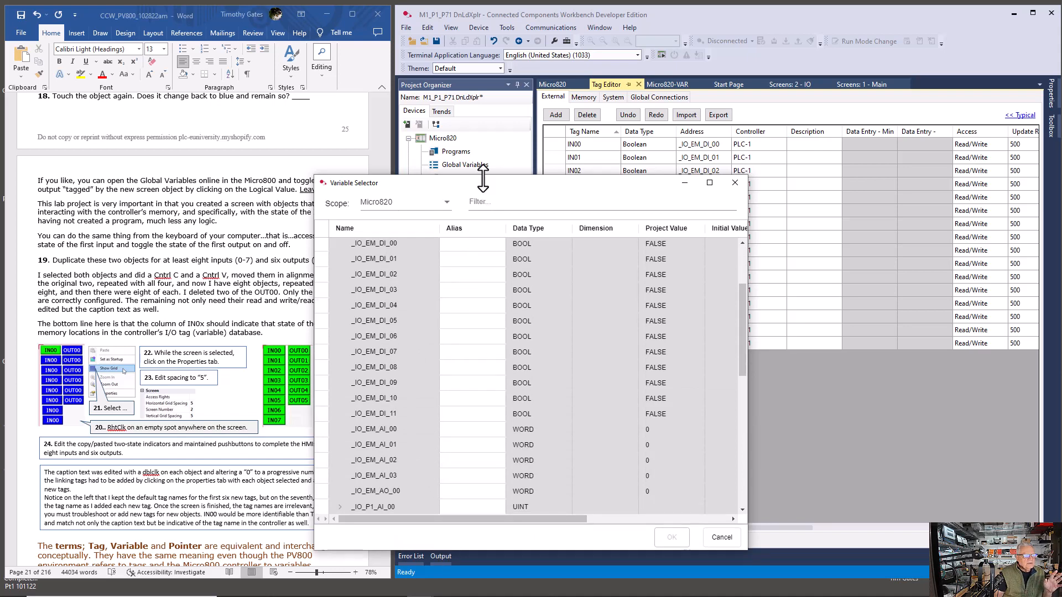
{"action": "left_click_drag", "start_coordinate": [483, 181], "coordinate": [718, 182]}
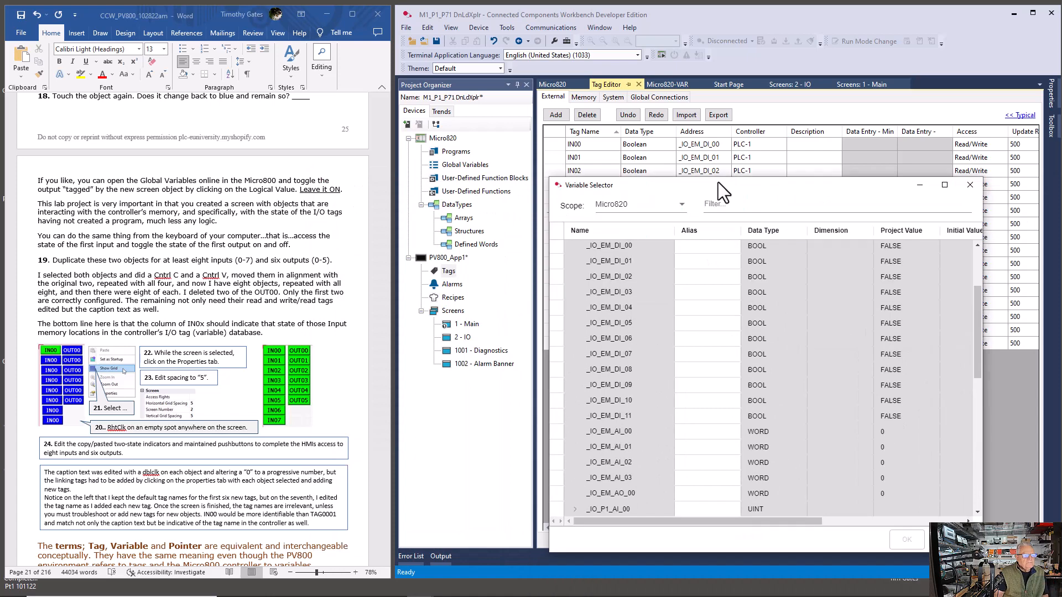
{"action": "left_click", "coordinate": [613, 323]}
Step: Assign controller variables _IO_EM_DI_06 and _IO_EM_DI_07 as the addresses of tags IN06 and IN07
{"action": "left_click", "coordinate": [394, 338]}
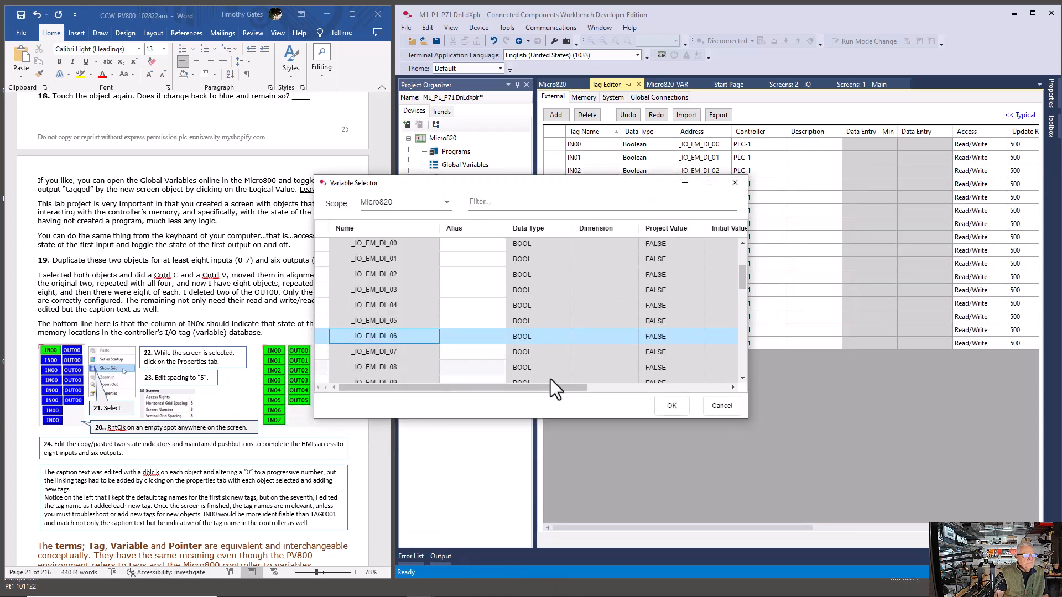
{"action": "left_click", "coordinate": [661, 412]}
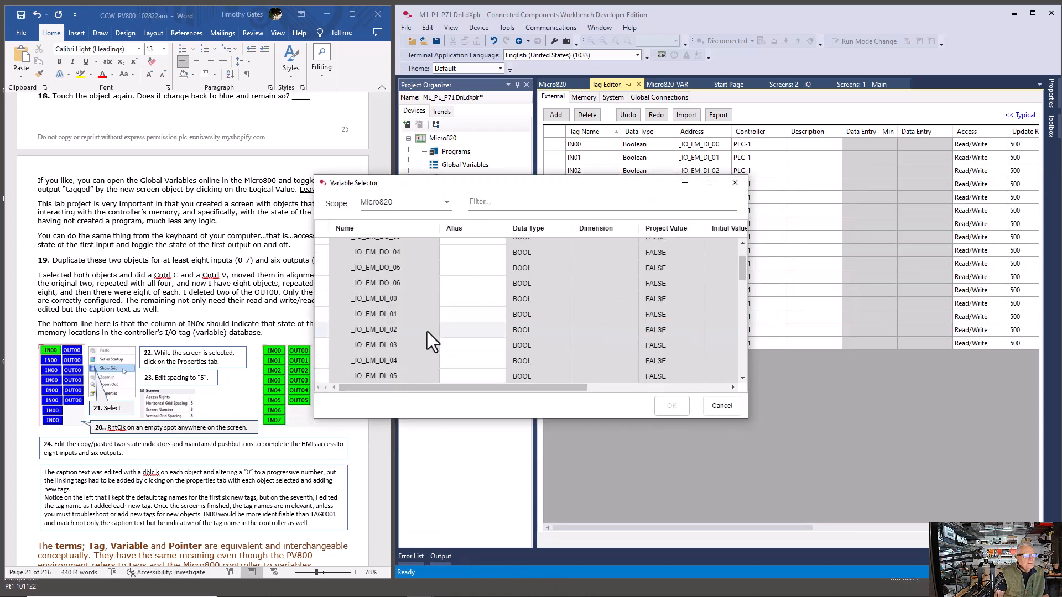
{"action": "scroll", "coordinate": [427, 330], "scroll_direction": "down", "scroll_amount": 1}
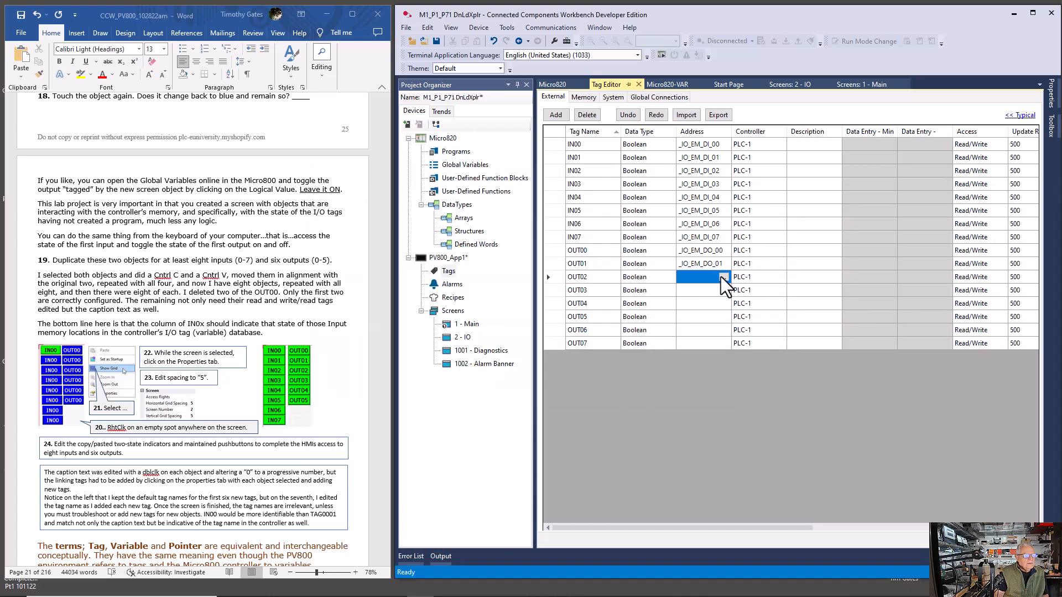
Step: Map output tags OUT02 through OUT06 to the matching controller variables _IO_EM_DO_02 through _IO_EM_DO_06
{"action": "left_click", "coordinate": [724, 292]}
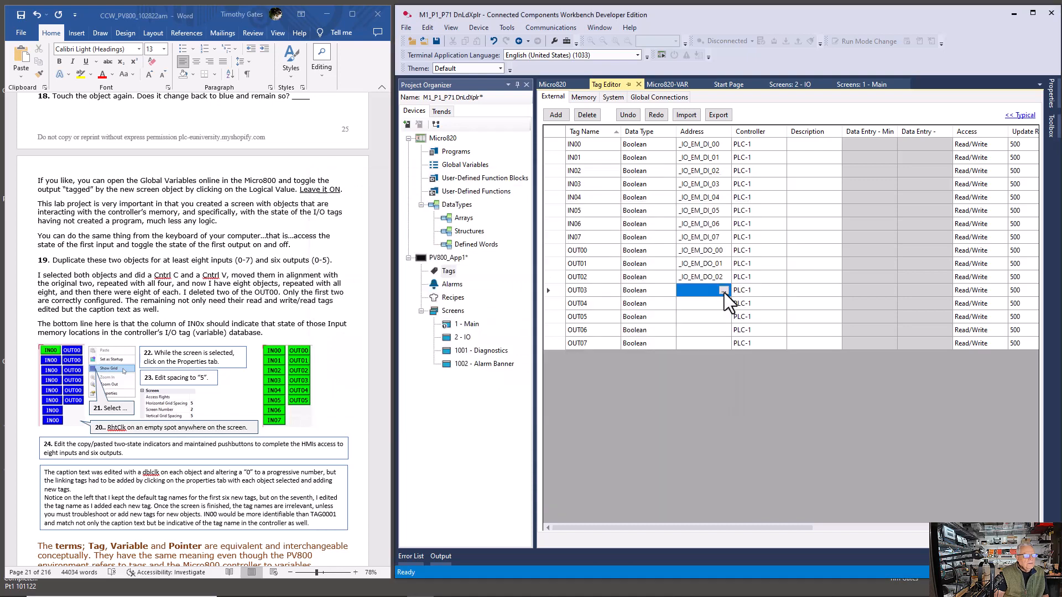
{"action": "left_click", "coordinate": [724, 291]}
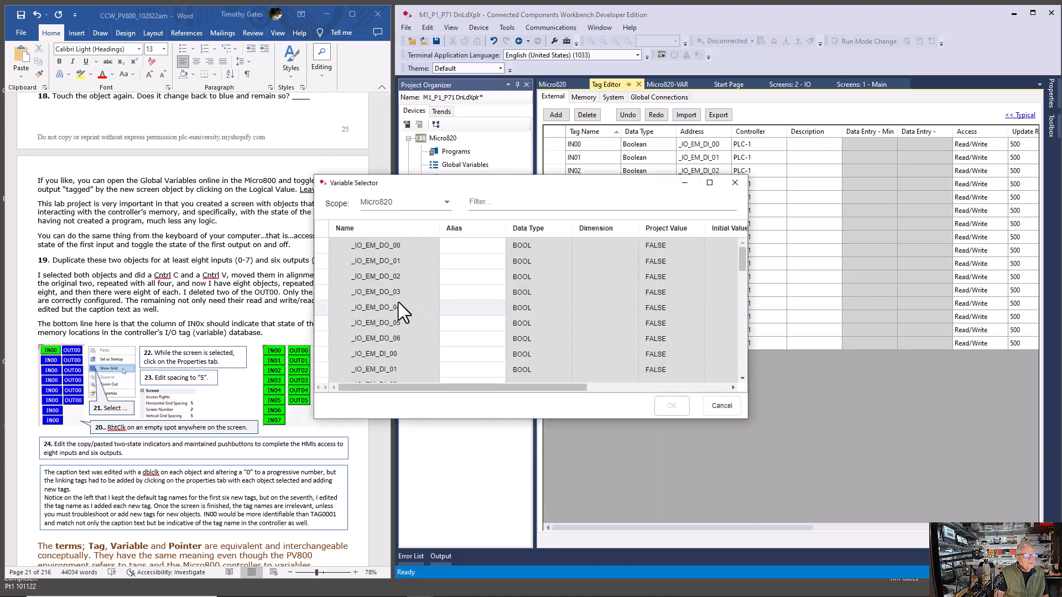
{"action": "double_click", "coordinate": [397, 305]}
{"action": "left_click", "coordinate": [725, 306]}
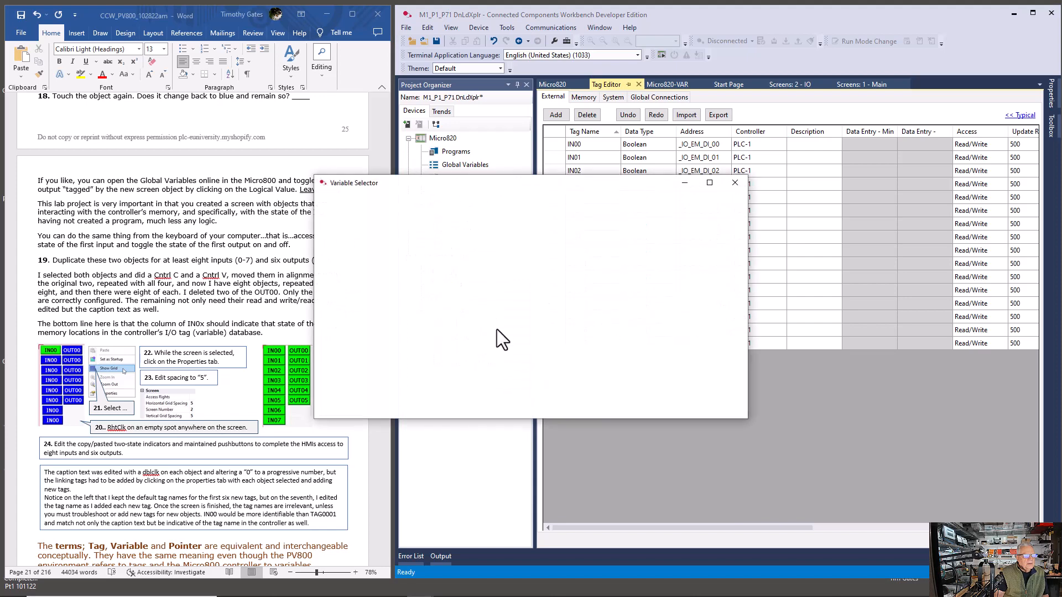
{"action": "double_click", "coordinate": [386, 333]}
{"action": "left_click", "coordinate": [726, 318]}
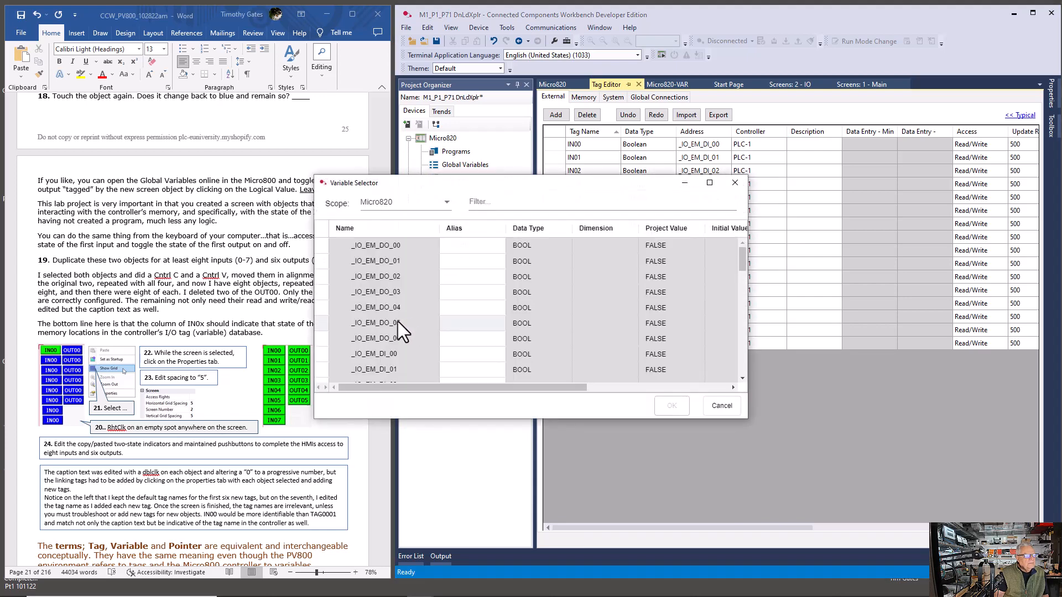
{"action": "double_click", "coordinate": [396, 323]}
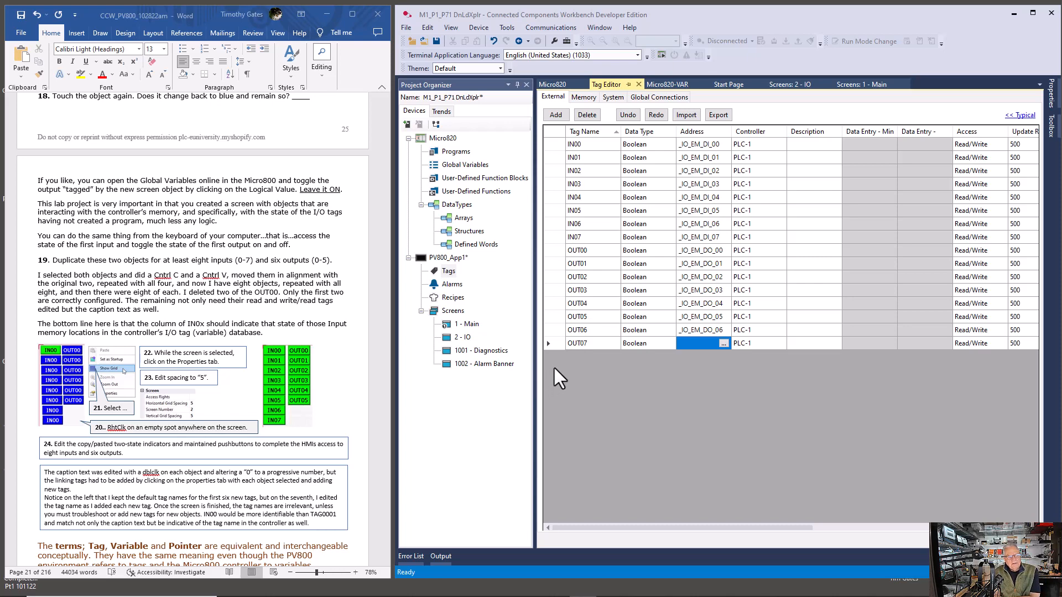
Step: Delete the OUT07 tag, which has no address assigned, from the external tags
{"action": "left_click", "coordinate": [550, 346]}
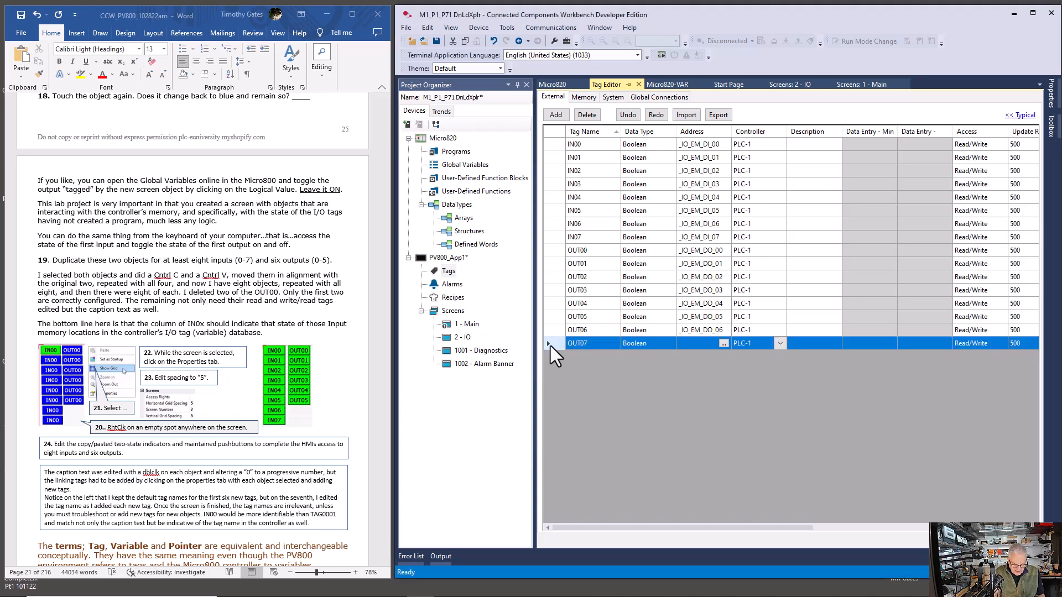
{"action": "key", "text": "Delete"}
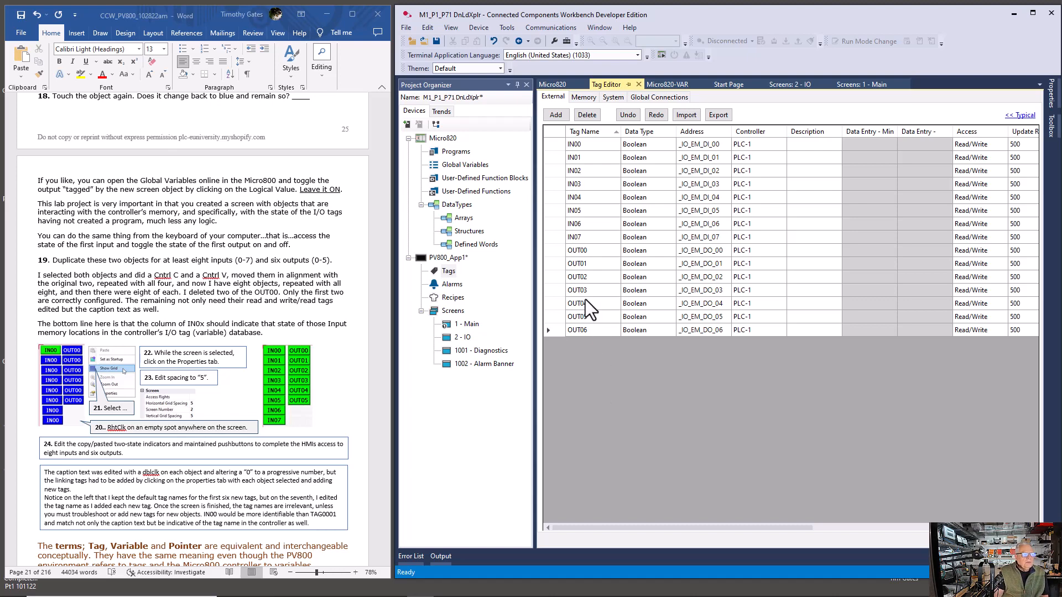
Step: On the IO screen, inspect the read tag connections of the IN03 and IN02 indicators
{"action": "left_click", "coordinate": [638, 84]}
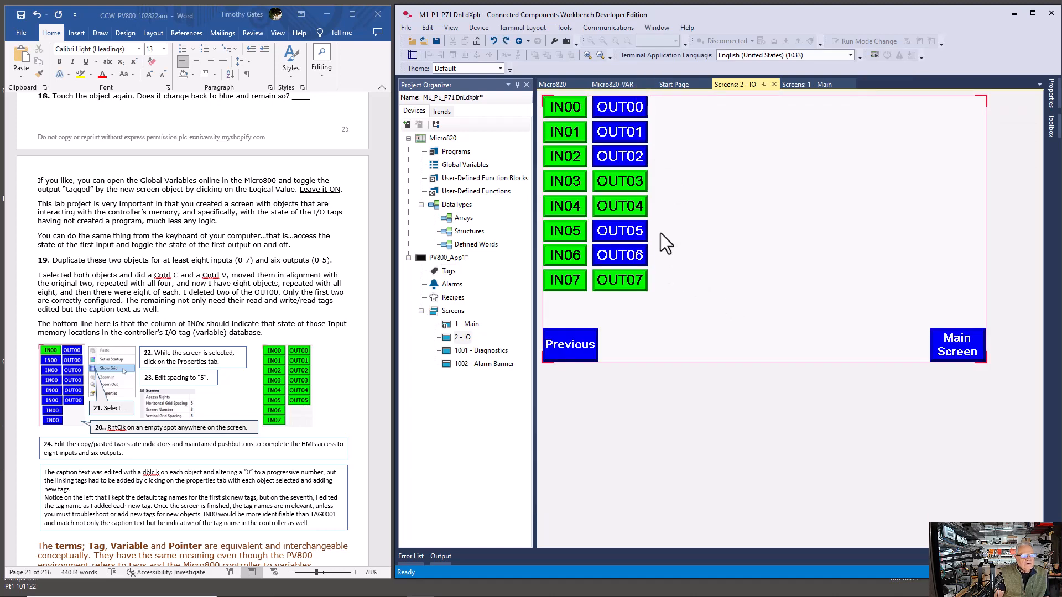
{"action": "left_click", "coordinate": [569, 184]}
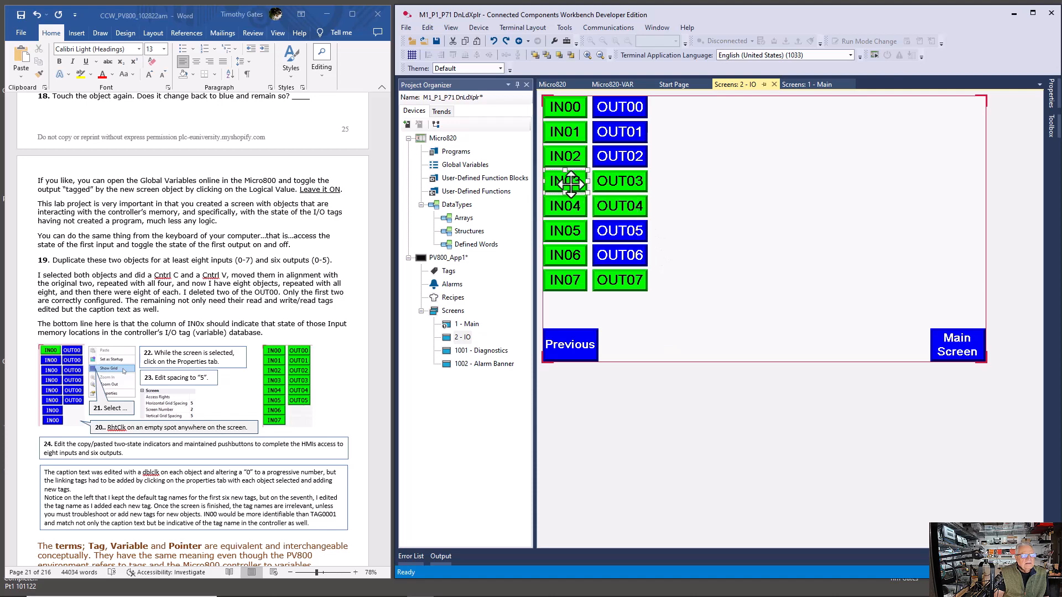
{"action": "left_click", "coordinate": [1053, 105]}
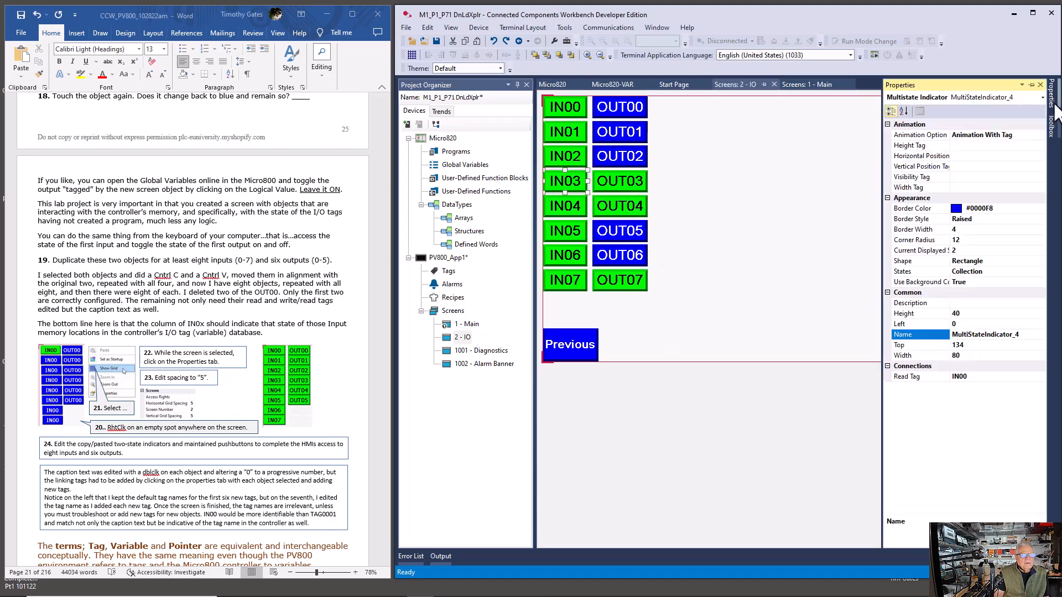
{"action": "left_click", "coordinate": [987, 377]}
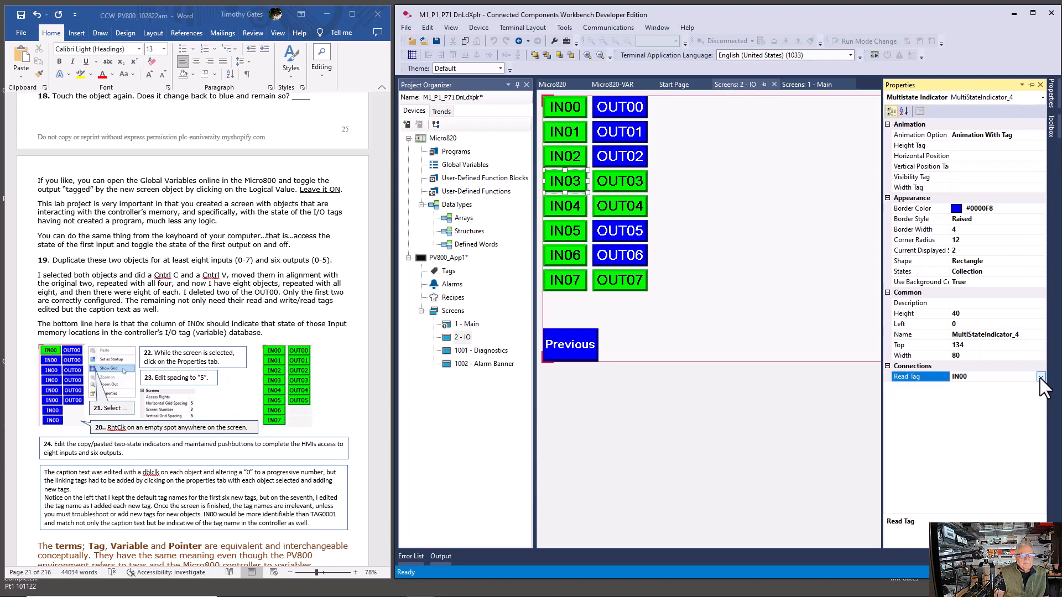
{"action": "left_click", "coordinate": [575, 158]}
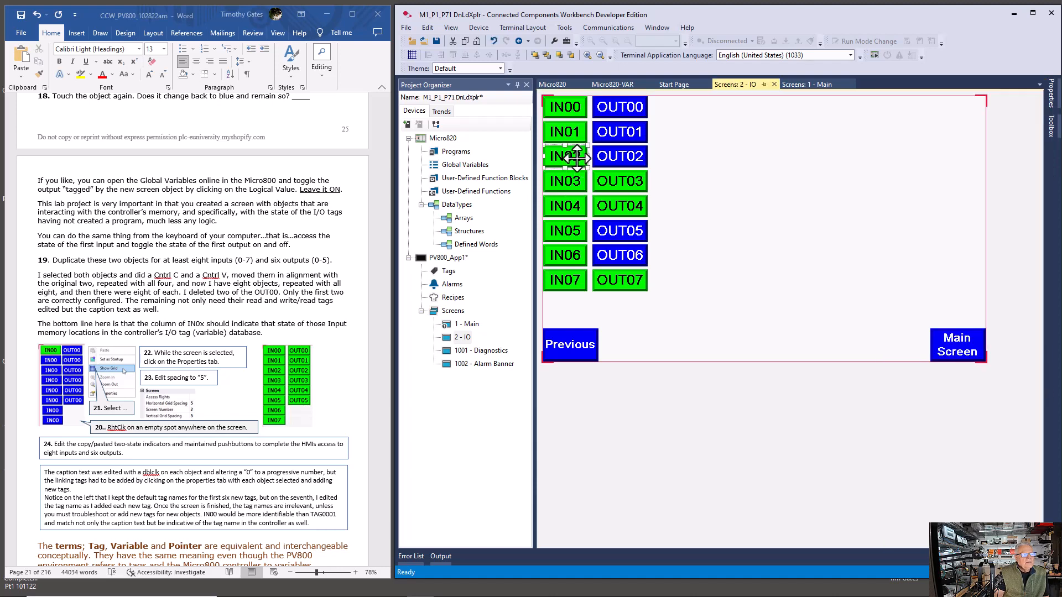
{"action": "left_click", "coordinate": [1051, 102]}
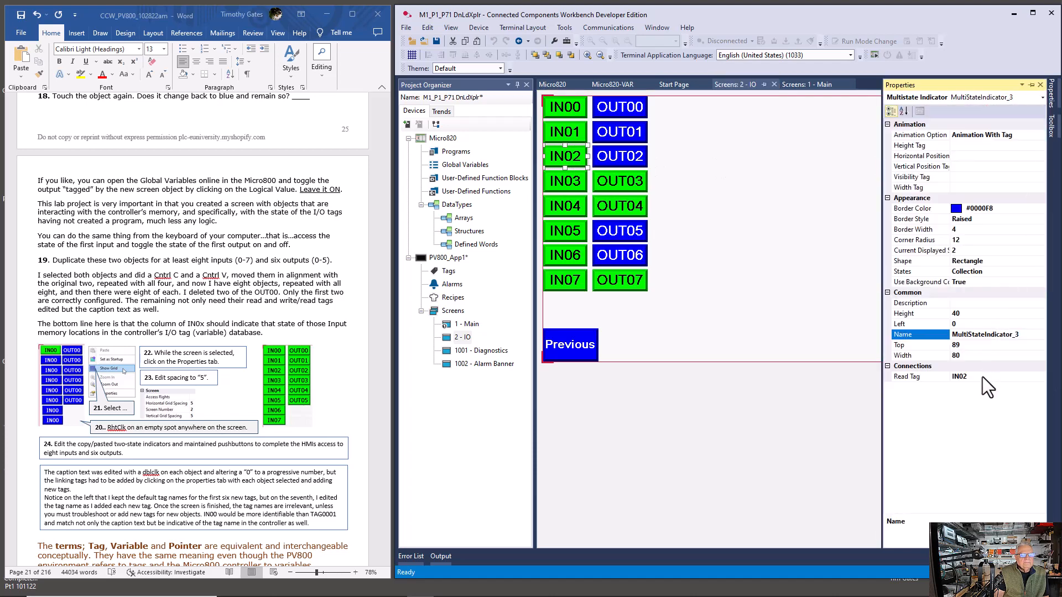
Step: Set the indicator tag of the OUT02 push button to IN02
{"action": "left_click", "coordinate": [632, 155]}
{"action": "left_click", "coordinate": [1051, 99]}
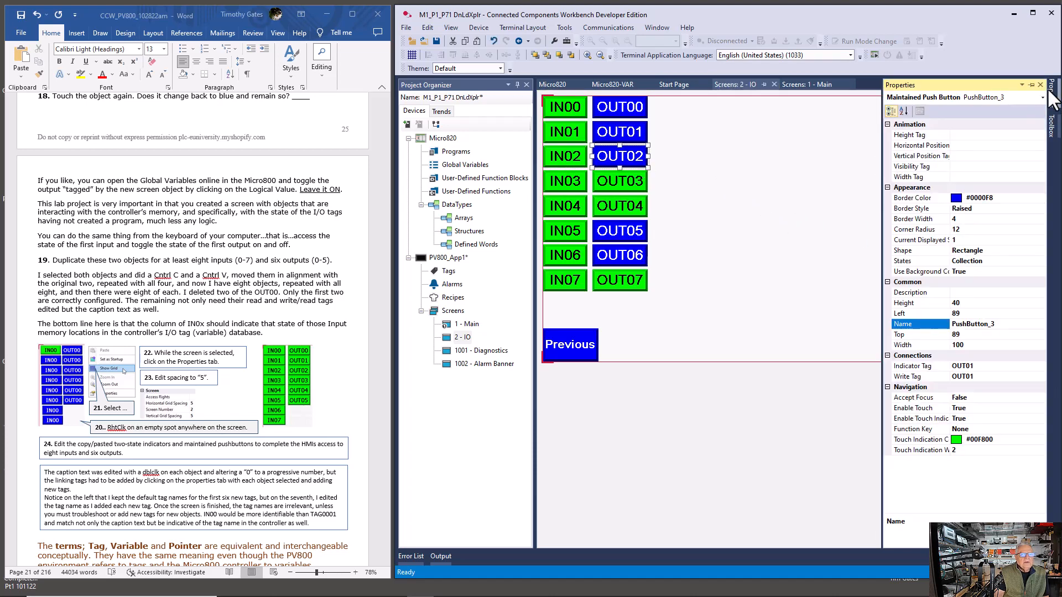
{"action": "left_click", "coordinate": [978, 368]}
{"action": "left_click", "coordinate": [1041, 367]}
{"action": "left_click", "coordinate": [948, 399]}
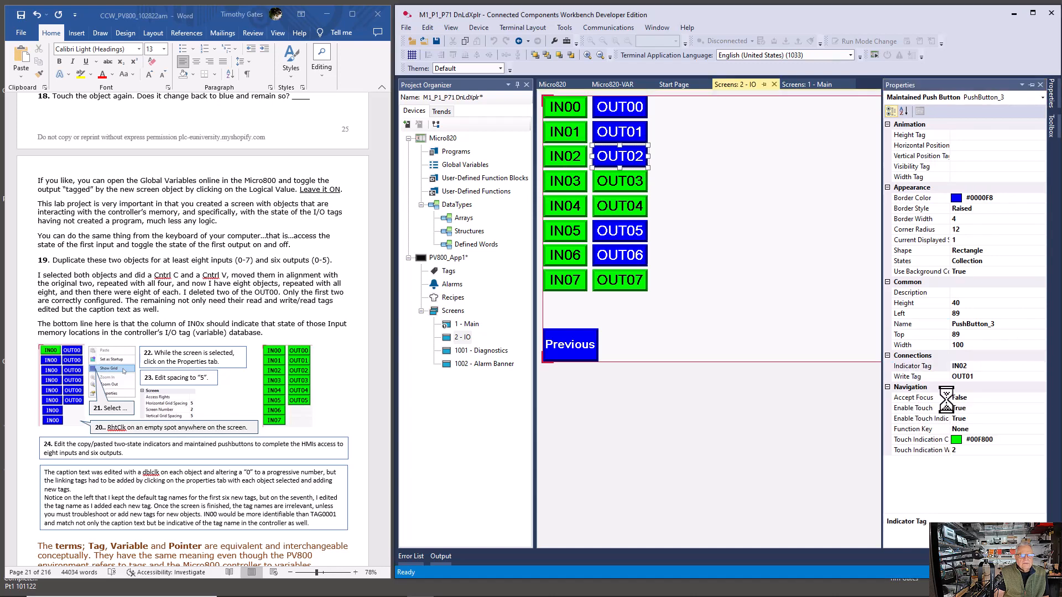
Step: Choose the OUT02 push button's indicator tag again from the available tags
{"action": "left_click", "coordinate": [1024, 374]}
{"action": "left_click", "coordinate": [1037, 363]}
{"action": "left_click", "coordinate": [1039, 366]}
{"action": "left_click", "coordinate": [931, 439]}
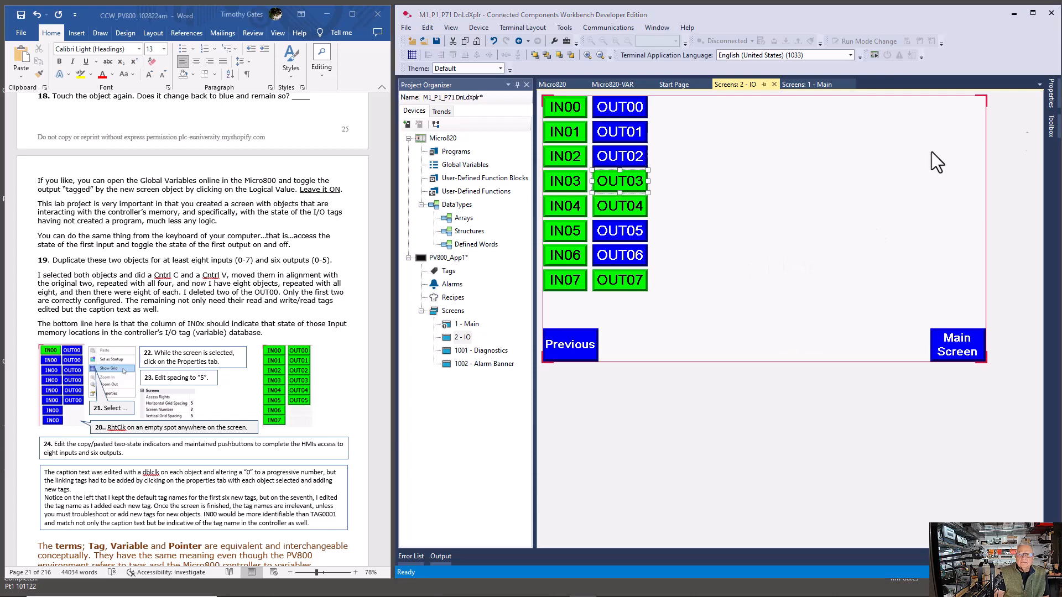
Step: Check the write and indicator tag connections of the OUT03 push button
{"action": "left_click", "coordinate": [931, 152]}
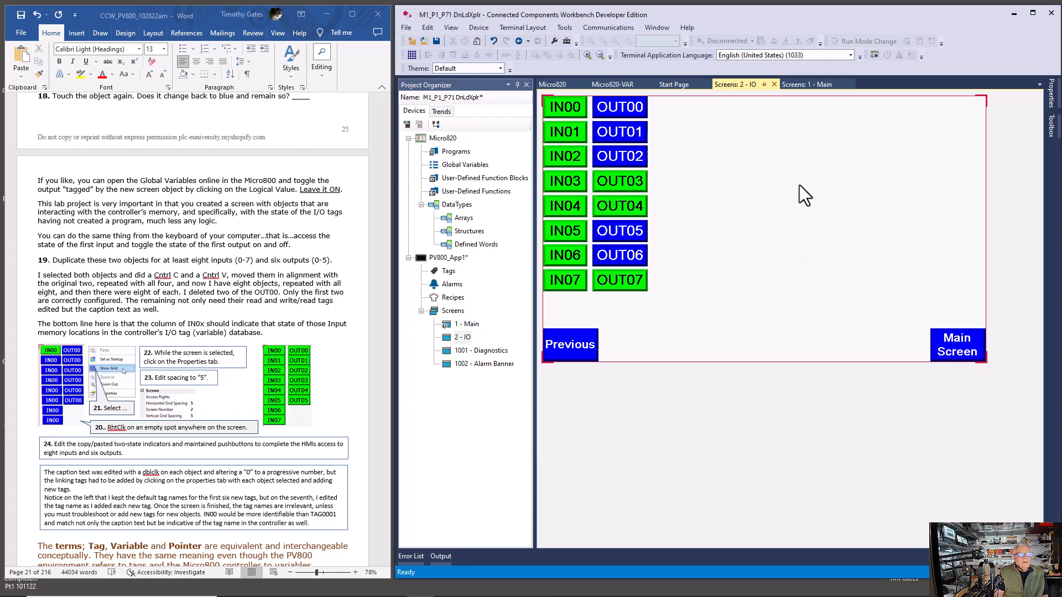
{"action": "mouse_move", "coordinate": [639, 167]}
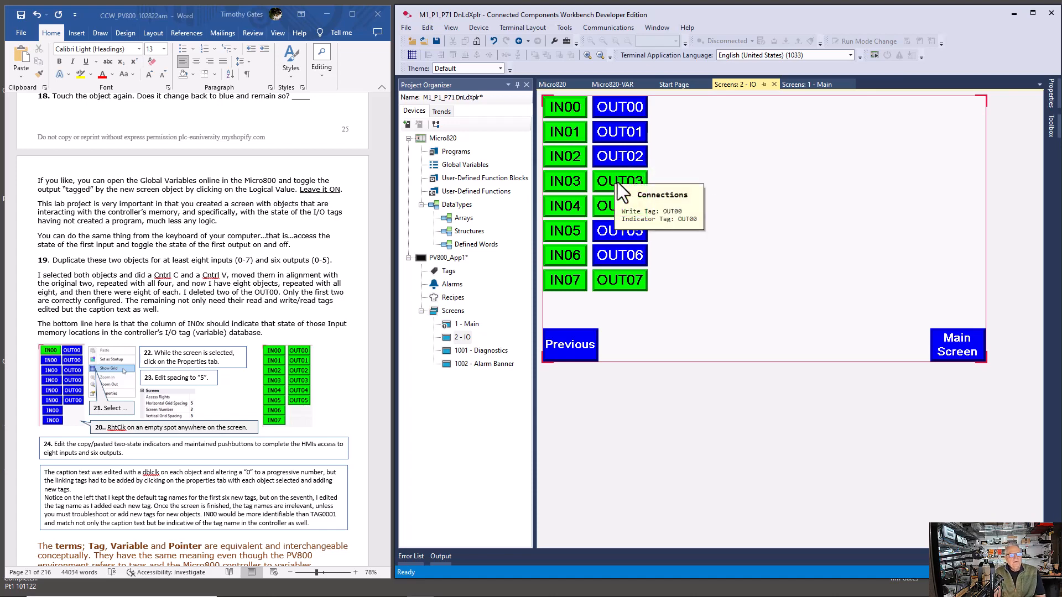
{"action": "left_click", "coordinate": [618, 183]}
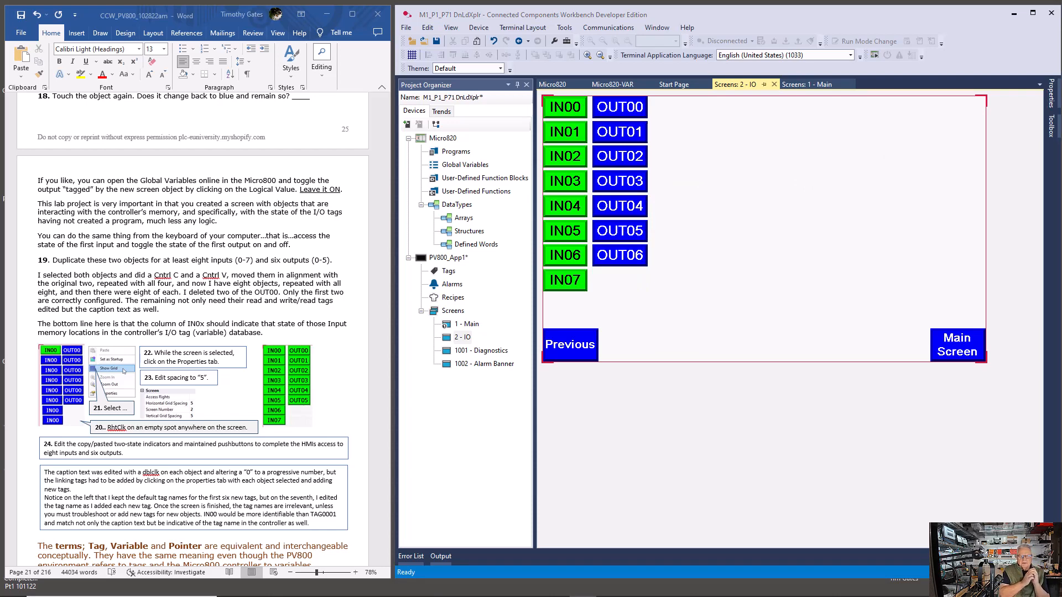
Step: Add a new screen to the PV800 application, name it Sequence and open it
{"action": "right_click", "coordinate": [453, 311]}
{"action": "left_click", "coordinate": [488, 319]}
{"action": "left_click", "coordinate": [477, 351]}
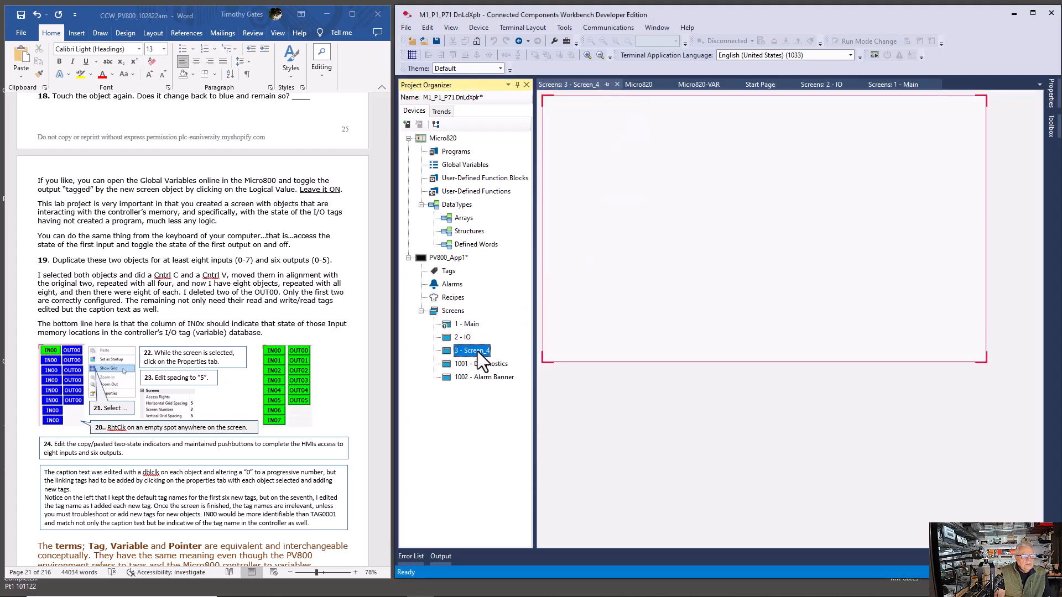
{"action": "double_click", "coordinate": [476, 350]}
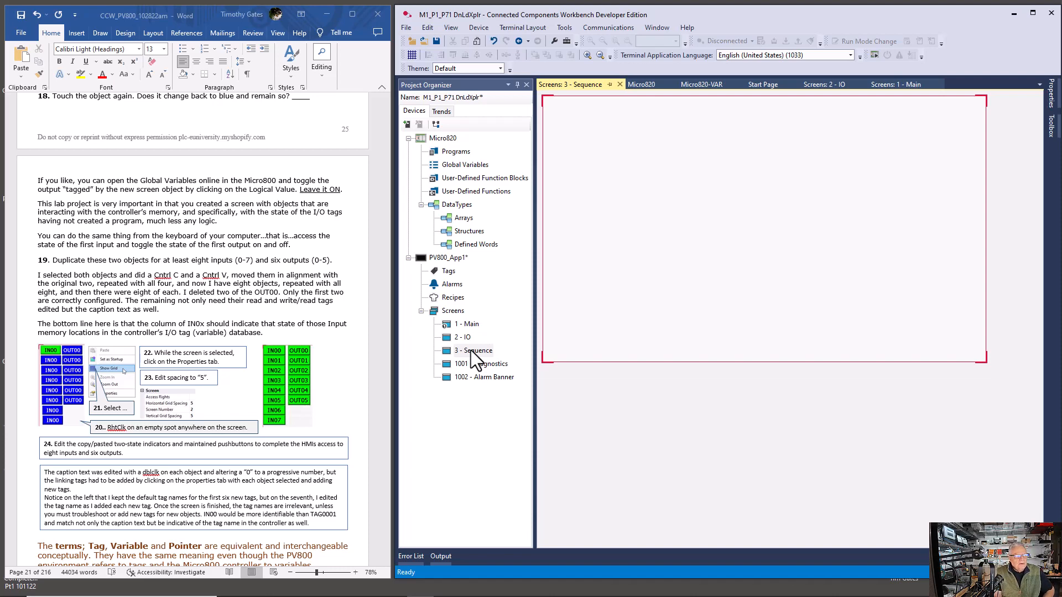
Step: Try copying only the Previous button from the IO screen onto the Sequence screen
{"action": "double_click", "coordinate": [463, 338]}
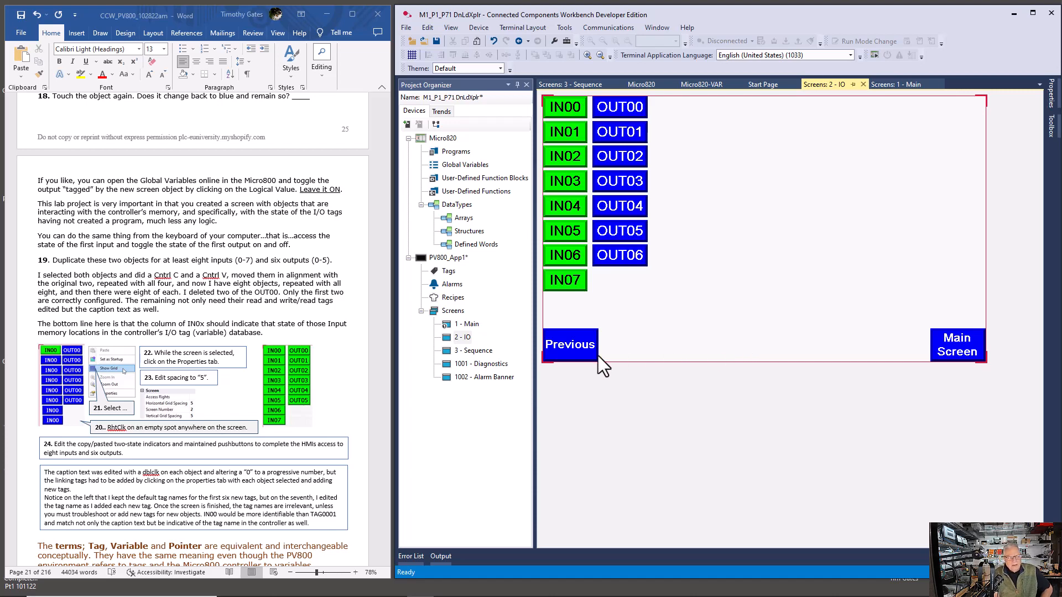
{"action": "right_click", "coordinate": [586, 347]}
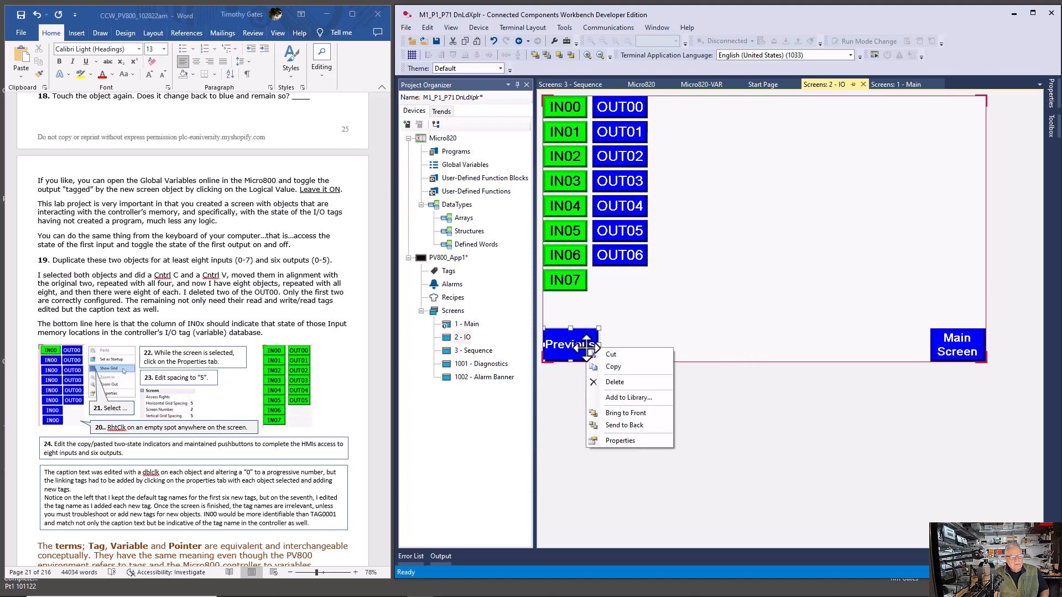
{"action": "left_click", "coordinate": [611, 369]}
{"action": "double_click", "coordinate": [471, 352]}
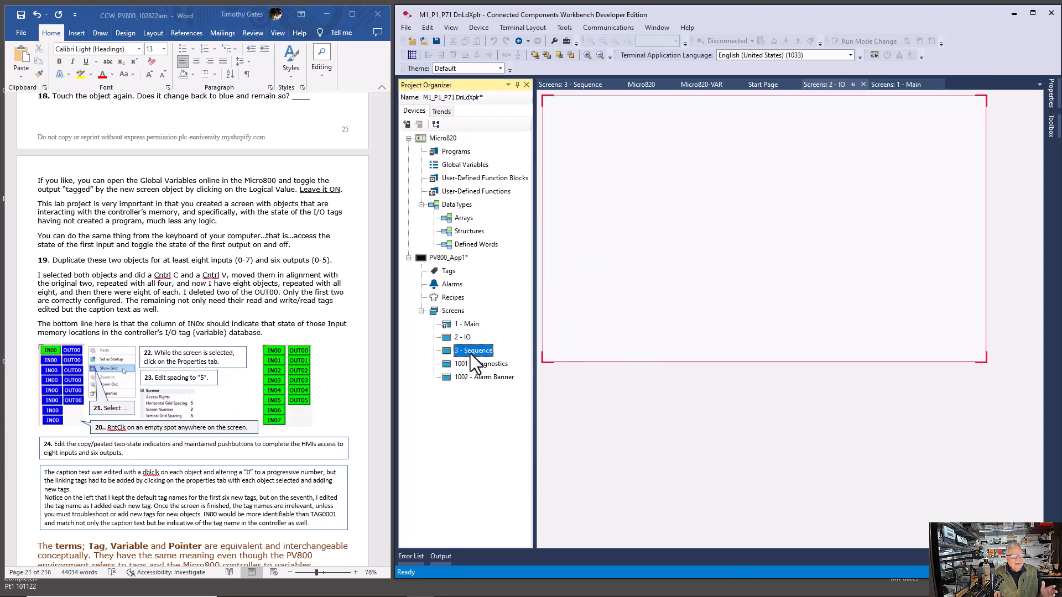
{"action": "right_click", "coordinate": [556, 349]}
{"action": "left_click", "coordinate": [583, 355]}
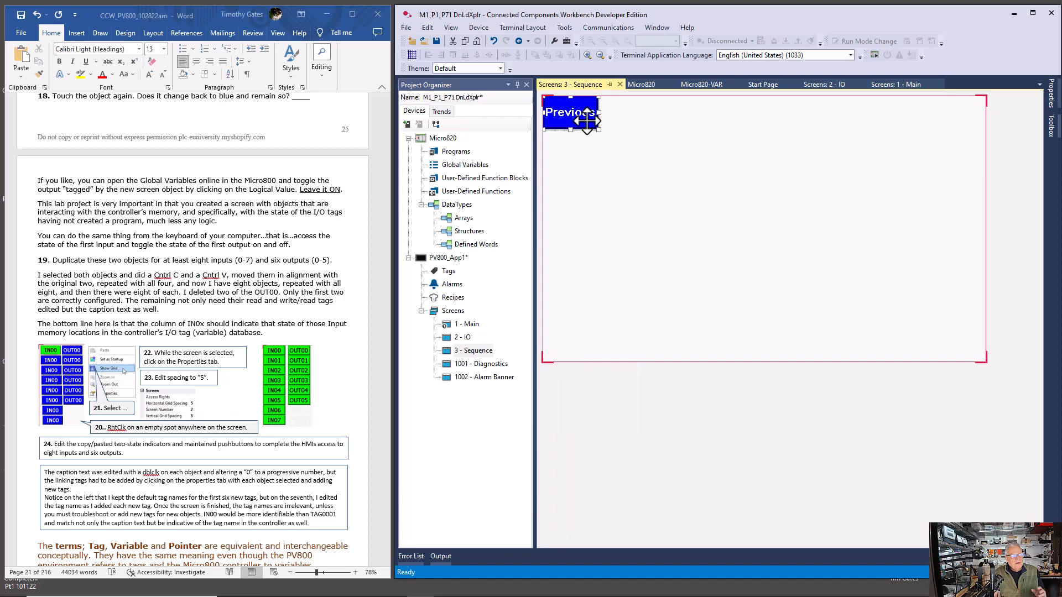
{"action": "left_click_drag", "start_coordinate": [587, 121], "coordinate": [627, 264]}
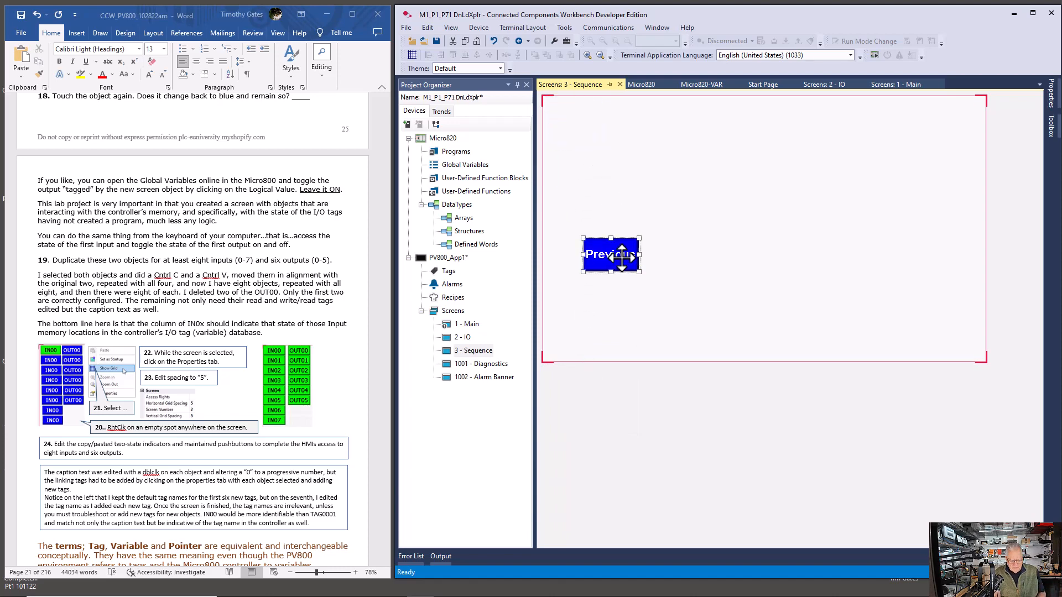
{"action": "key", "text": "Delete"}
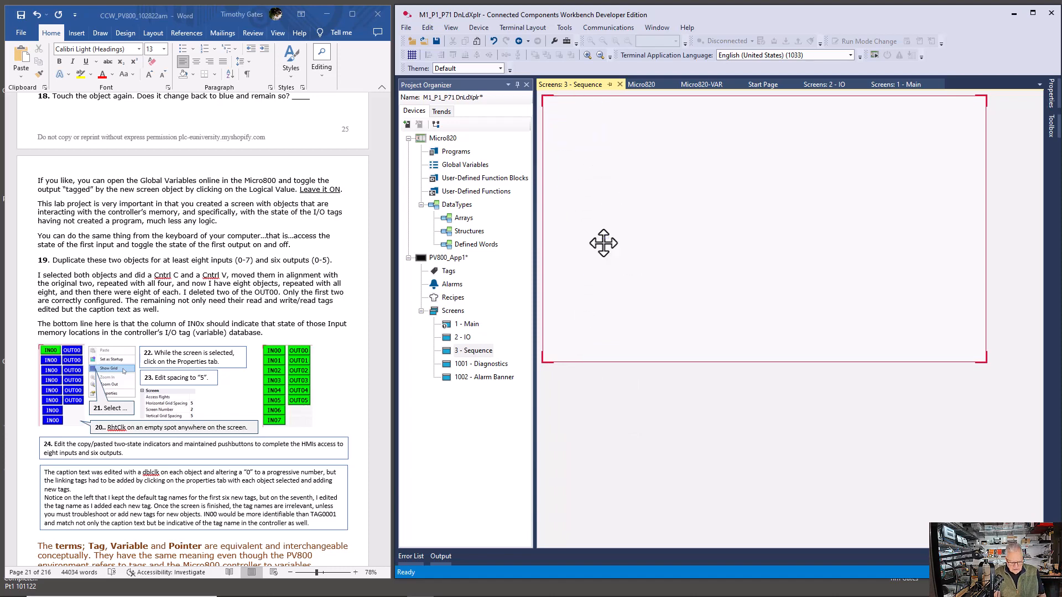
Step: Copy the Previous and Main Screen buttons together from the IO screen onto the Sequence screen
{"action": "double_click", "coordinate": [464, 337]}
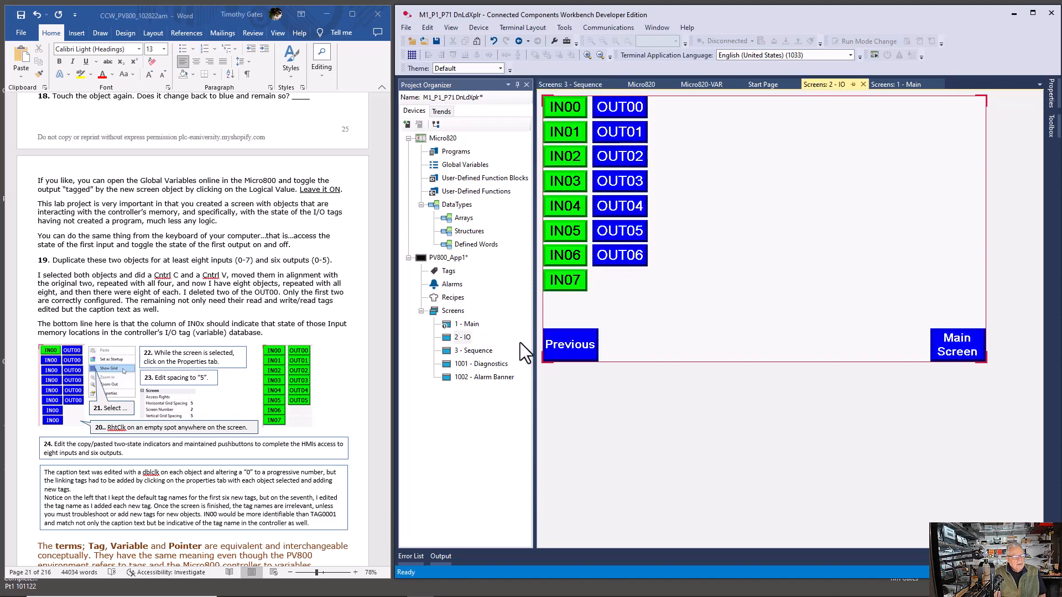
{"action": "left_click_drag", "start_coordinate": [599, 332], "coordinate": [951, 341]}
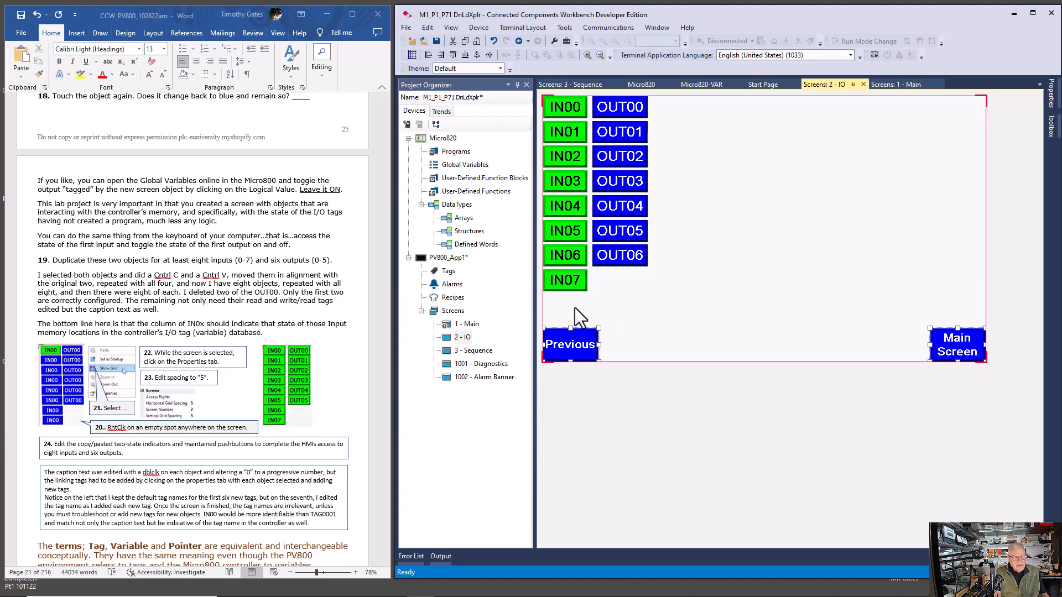
{"action": "left_click_drag", "start_coordinate": [575, 307], "coordinate": [952, 350]}
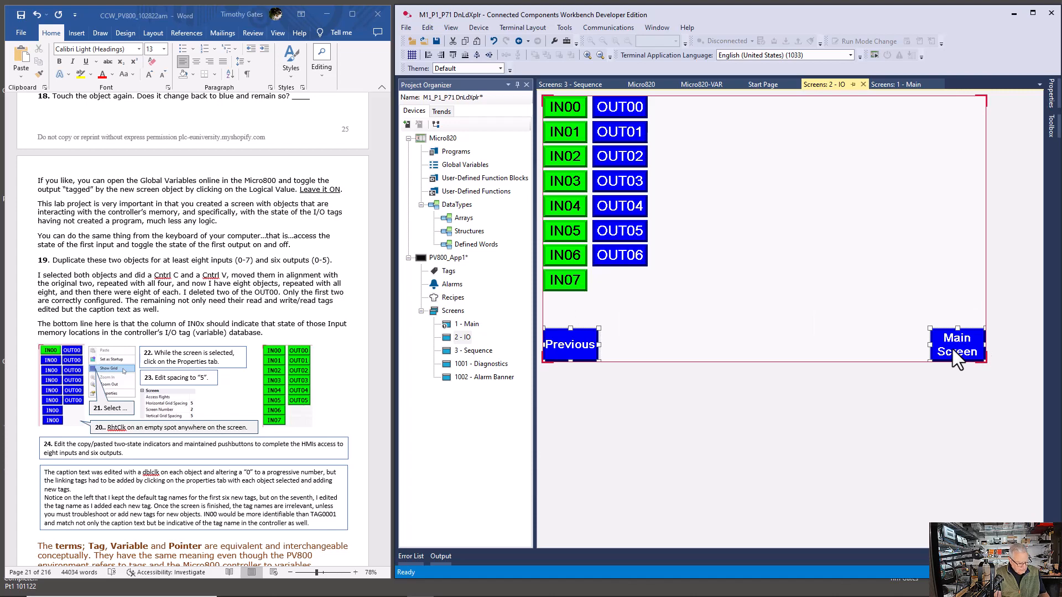
{"action": "double_click", "coordinate": [486, 350]}
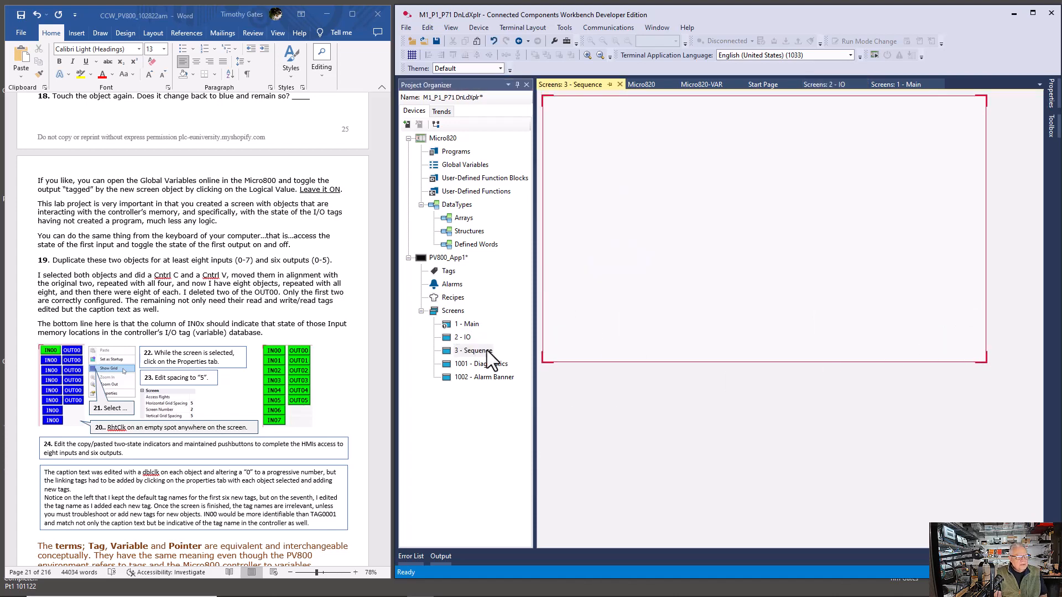
{"action": "key", "text": "ctrl+v"}
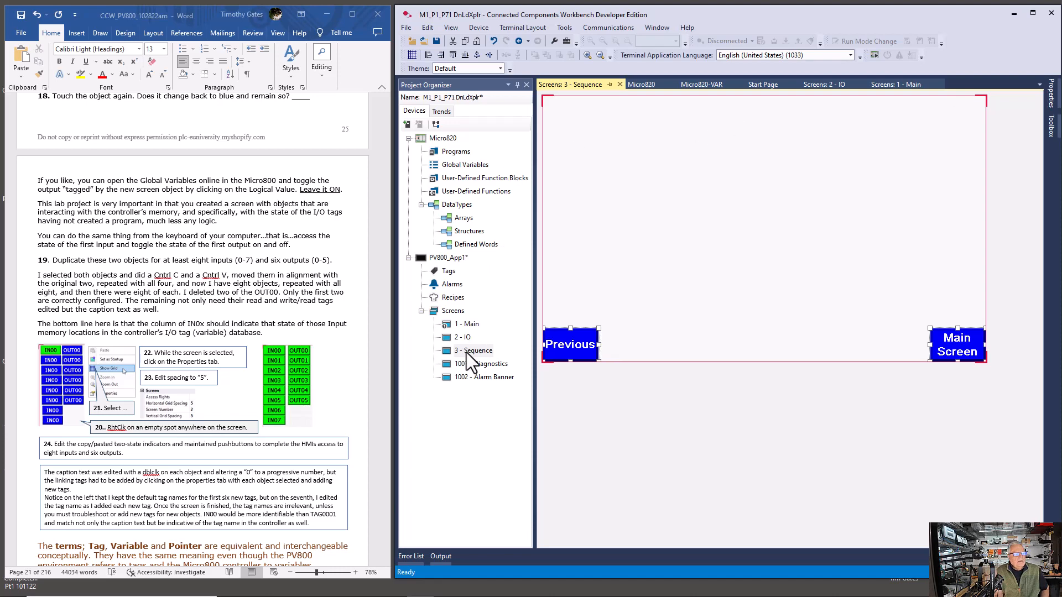
Step: Copy the IN00 indicator from the IO screen onto the Sequence screen
{"action": "double_click", "coordinate": [463, 338]}
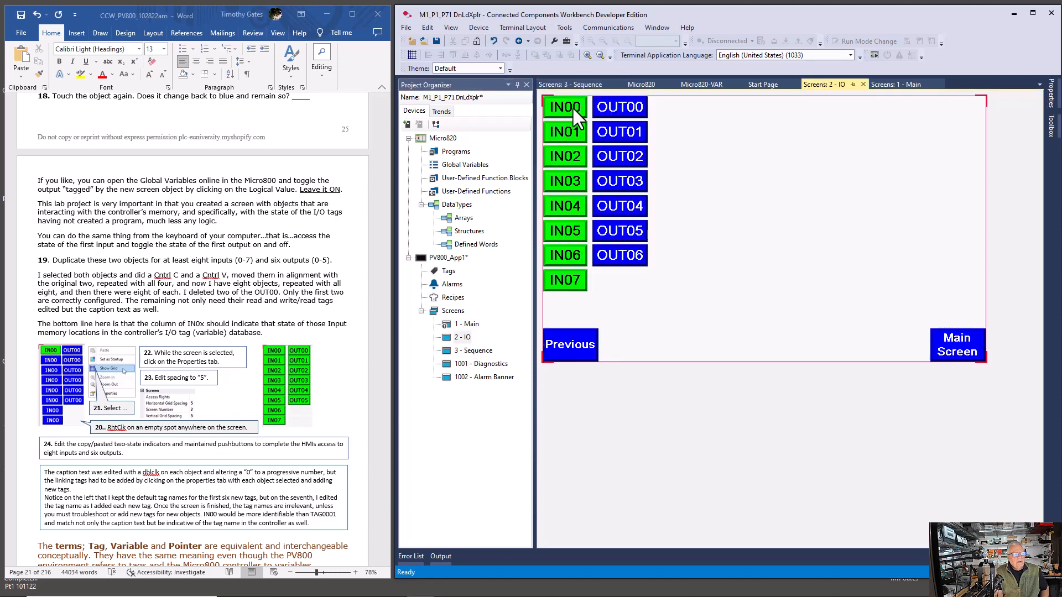
{"action": "left_click", "coordinate": [573, 106]}
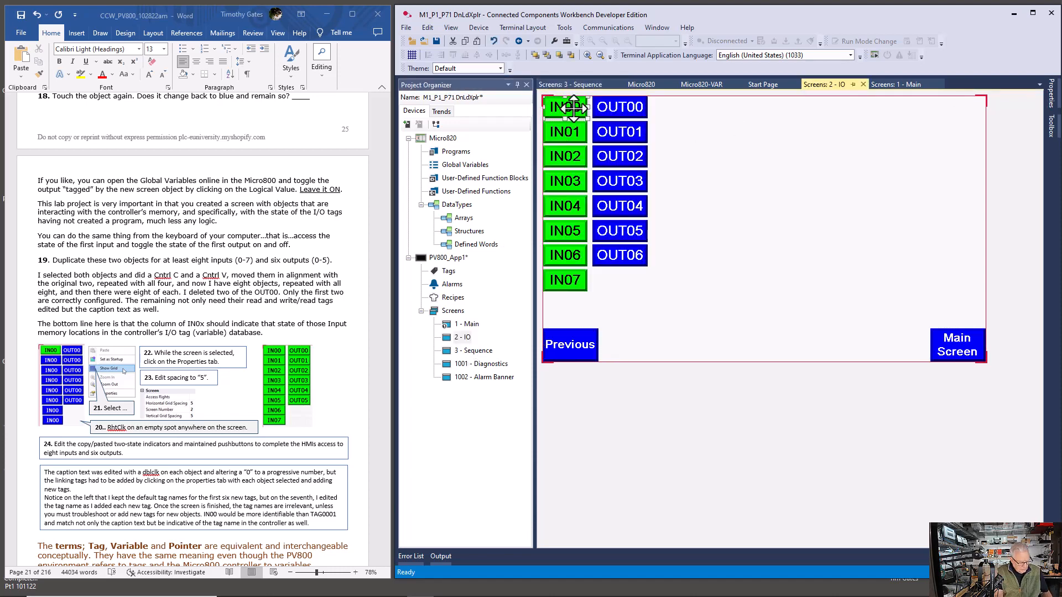
{"action": "double_click", "coordinate": [492, 352]}
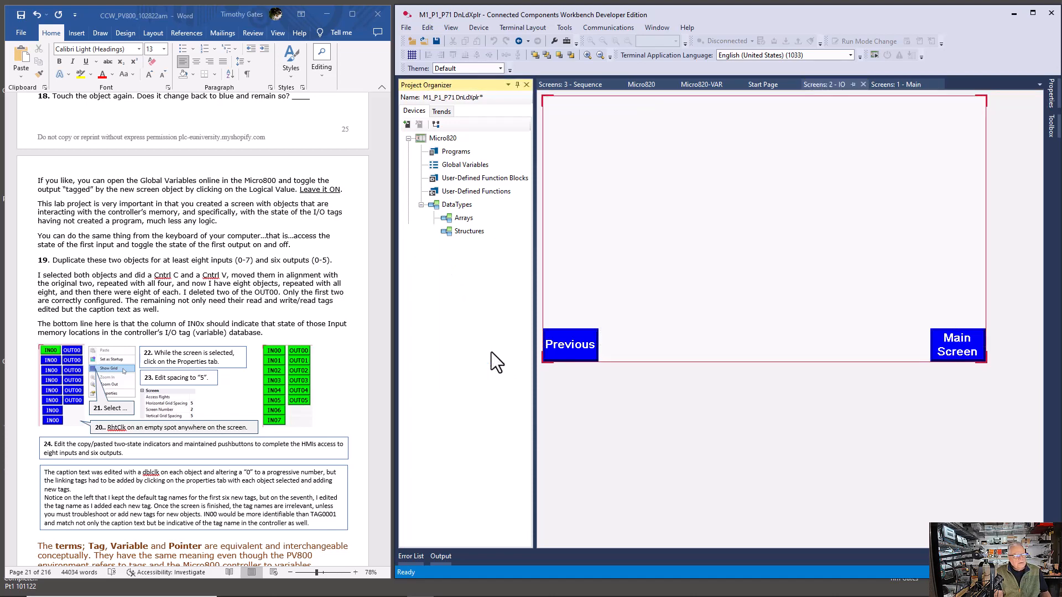
{"action": "key", "text": "ctrl+v"}
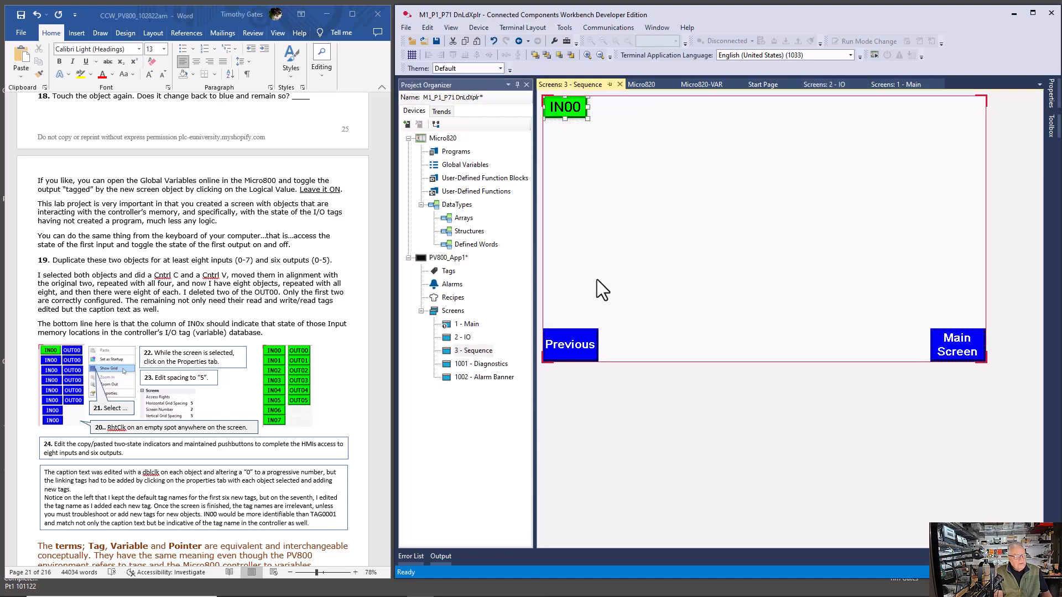
Step: Set the copied indicator's caption to MyFirstBit for states 0 and 1, and reduce both caption font sizes
{"action": "double_click", "coordinate": [572, 110]}
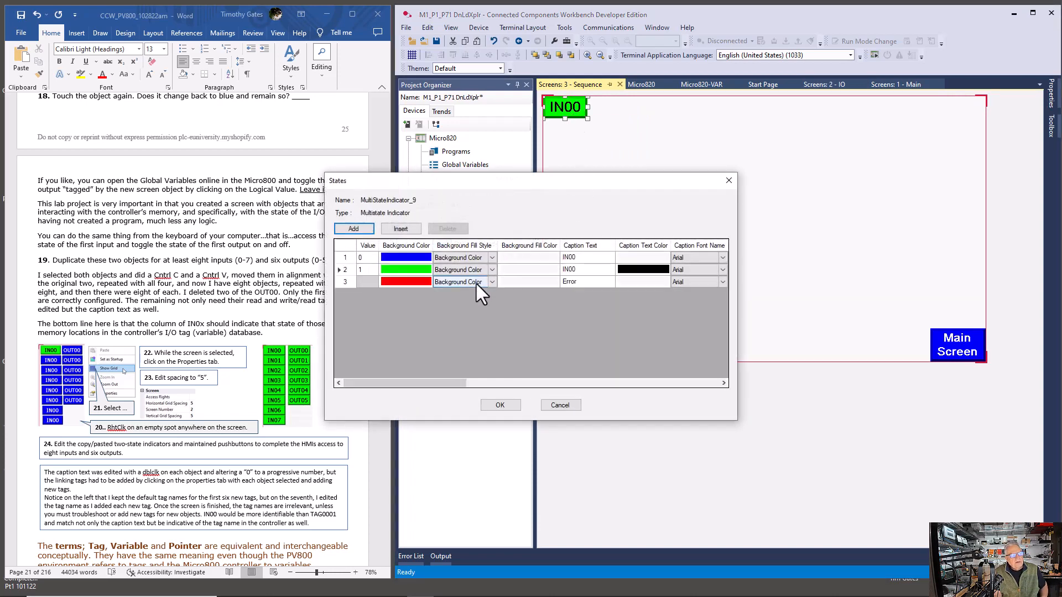
{"action": "left_click", "coordinate": [578, 260]}
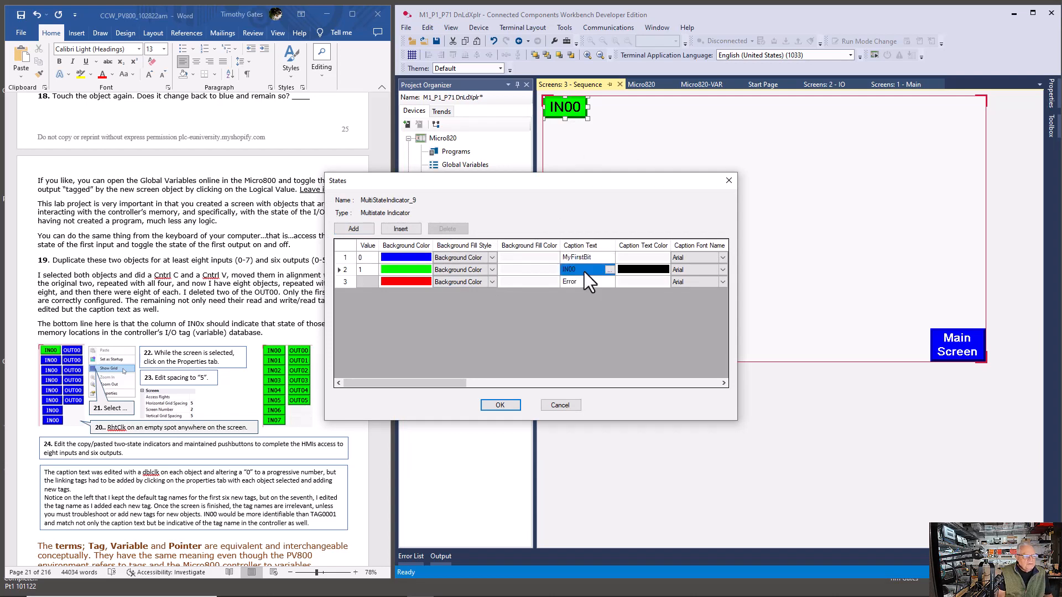
{"action": "left_click", "coordinate": [348, 260]}
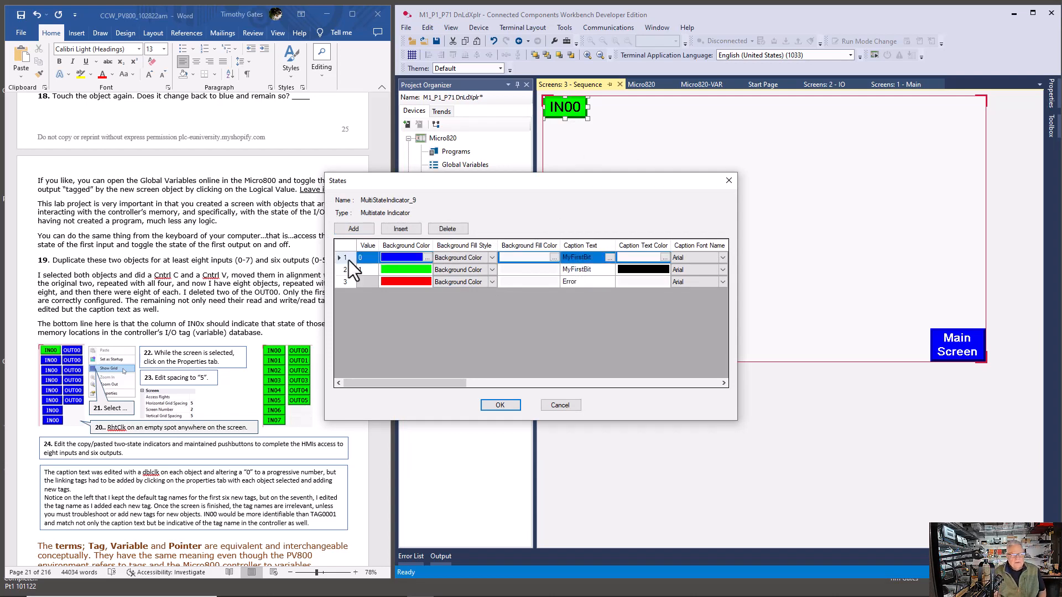
{"action": "left_click", "coordinate": [685, 383]}
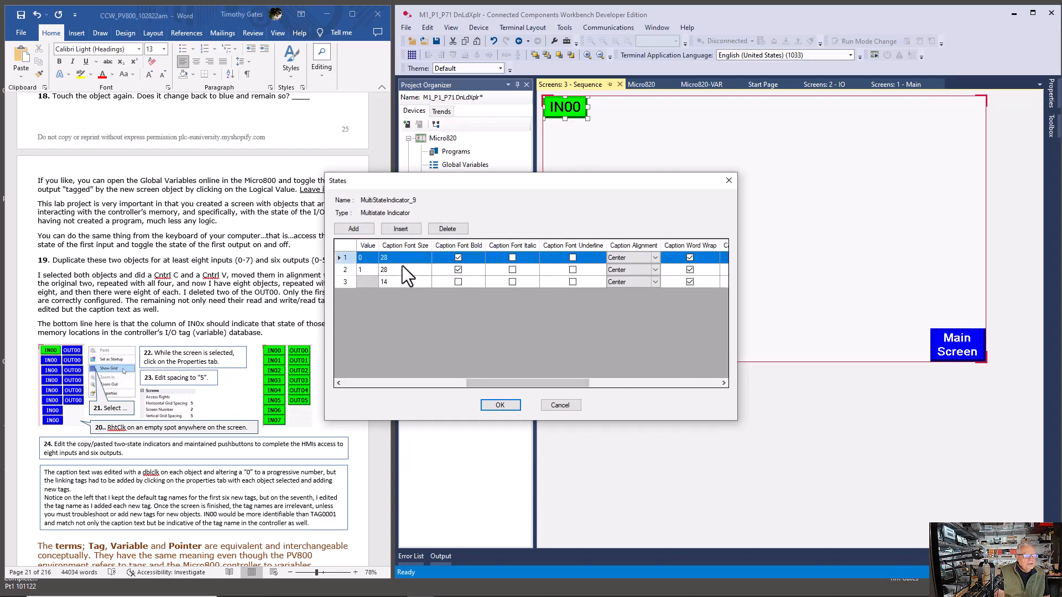
{"action": "key", "text": "Return"}
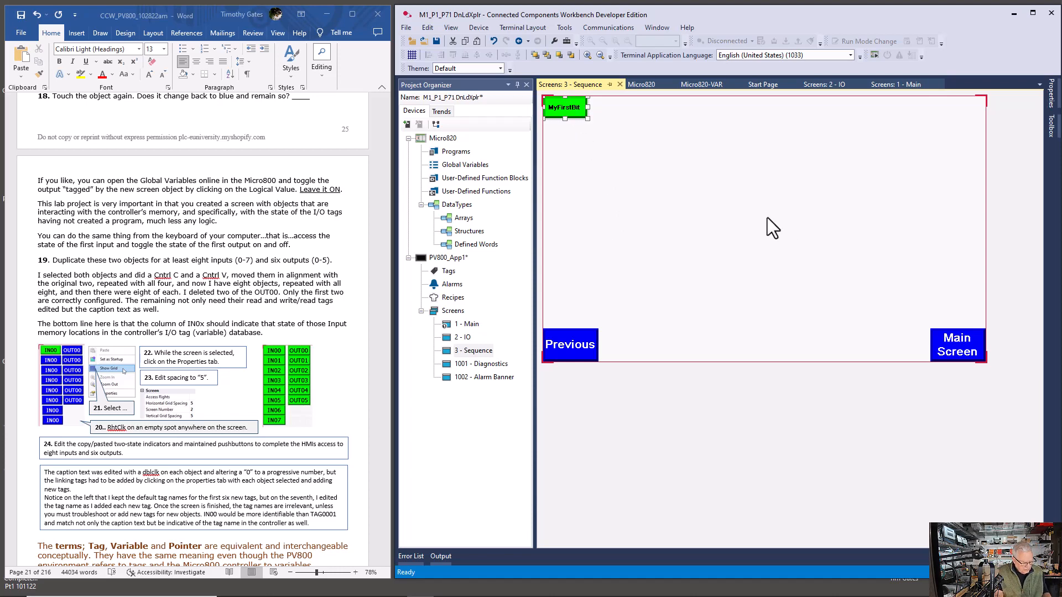
Step: Duplicate the MyFirstBit indicator beside the original and set the copy's caption to MySecondBit for states 0 and 1
{"action": "key", "text": "ctrl+v"}
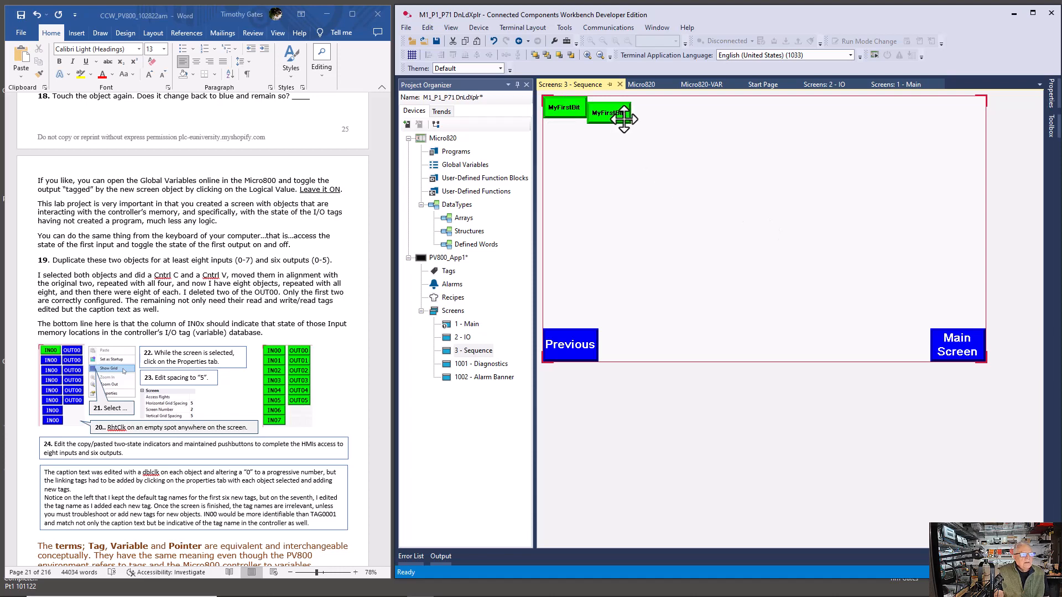
{"action": "left_click_drag", "start_coordinate": [626, 116], "coordinate": [626, 114]}
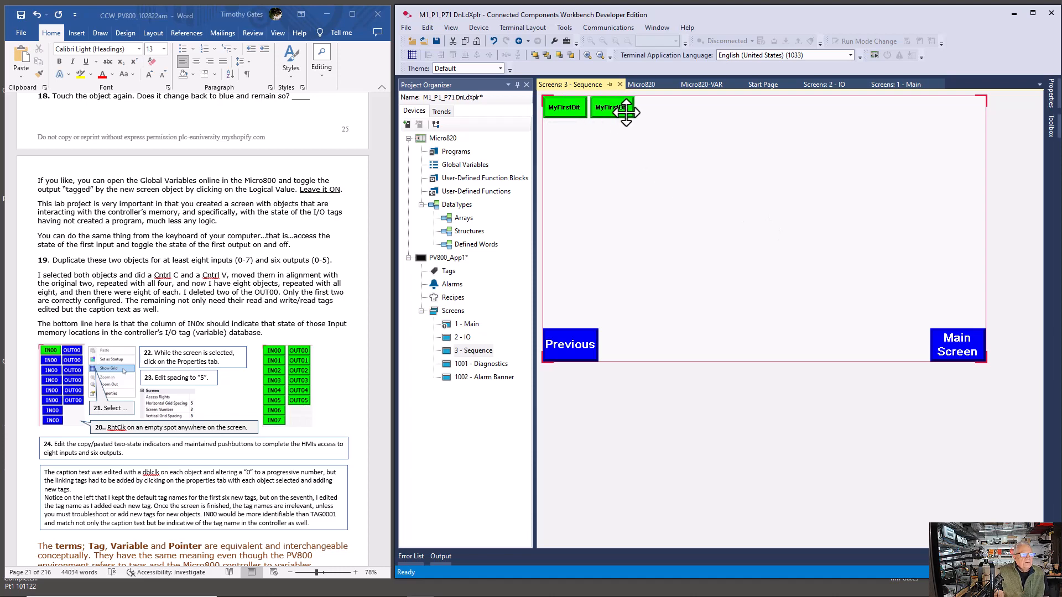
{"action": "double_click", "coordinate": [627, 111]}
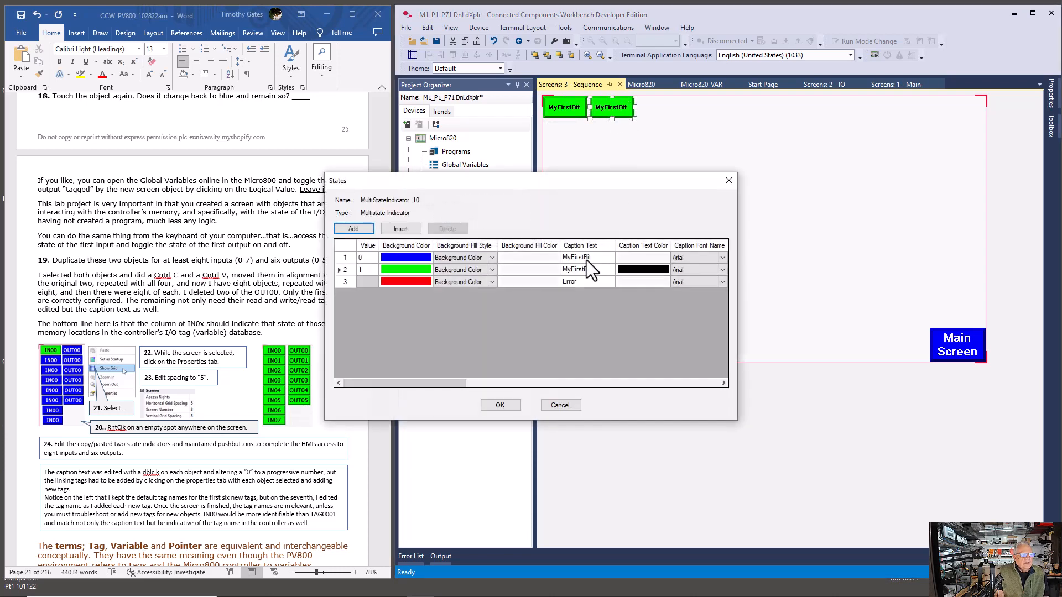
{"action": "left_click", "coordinate": [580, 258]}
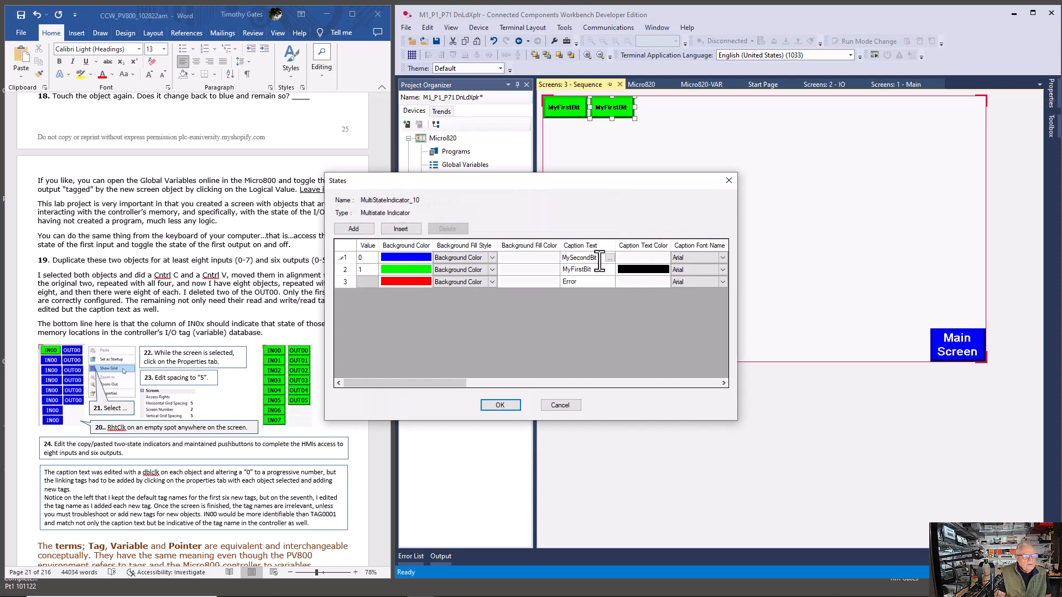
{"action": "left_click_drag", "start_coordinate": [600, 260], "coordinate": [561, 261]}
{"action": "key", "text": "ctrl+c"}
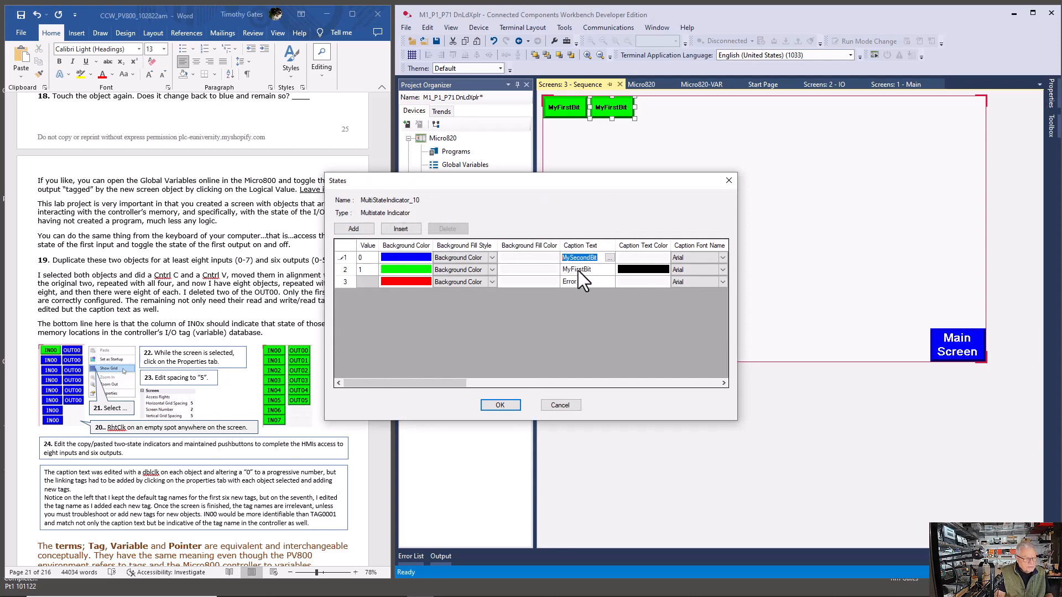
{"action": "left_click", "coordinate": [579, 271]}
{"action": "key", "text": "ctrl+v"}
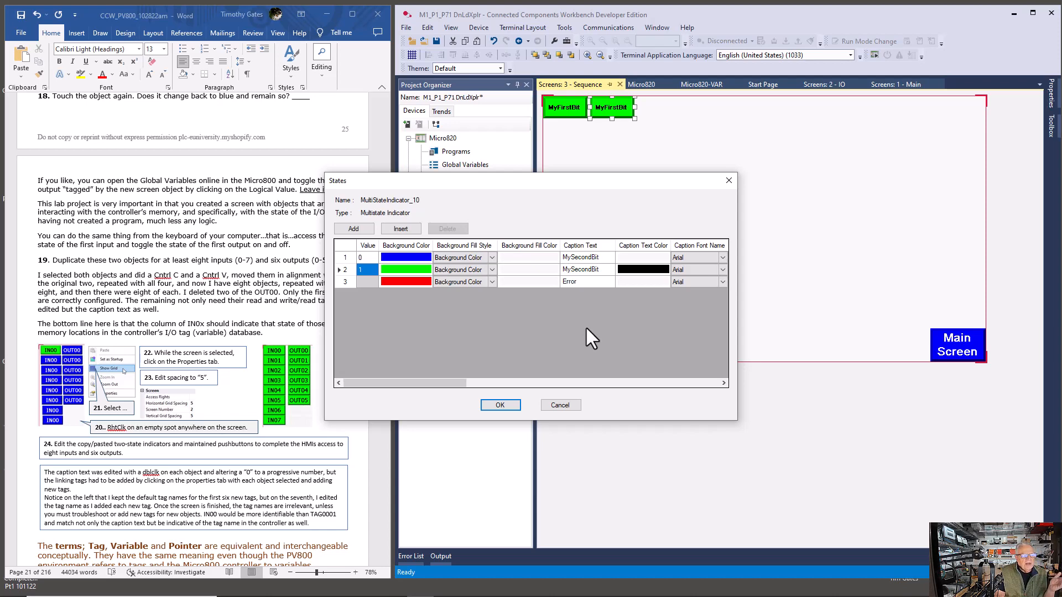
{"action": "left_click", "coordinate": [661, 382]}
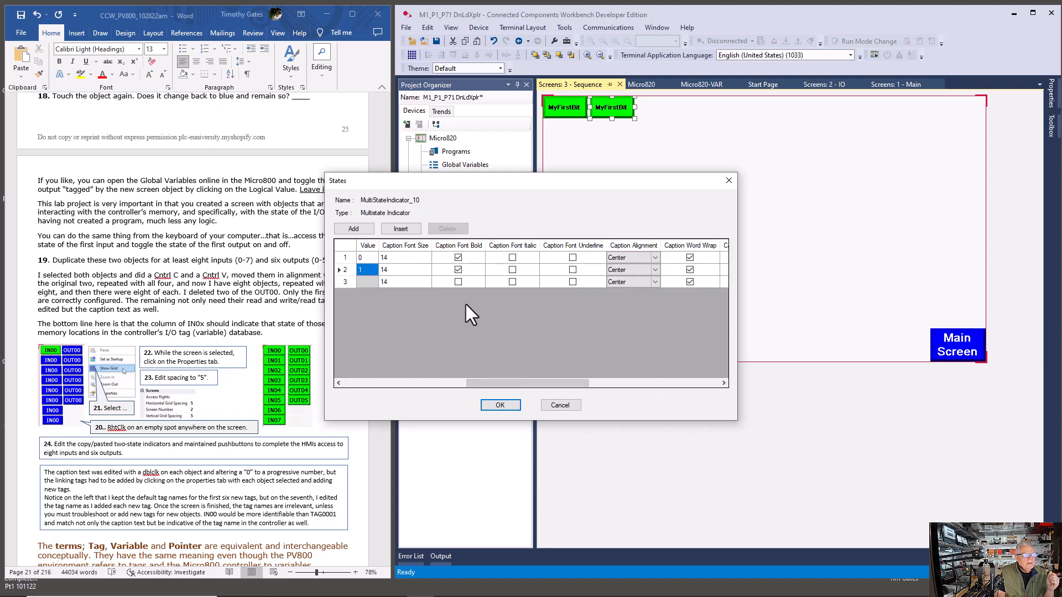
{"action": "left_click", "coordinate": [500, 405]}
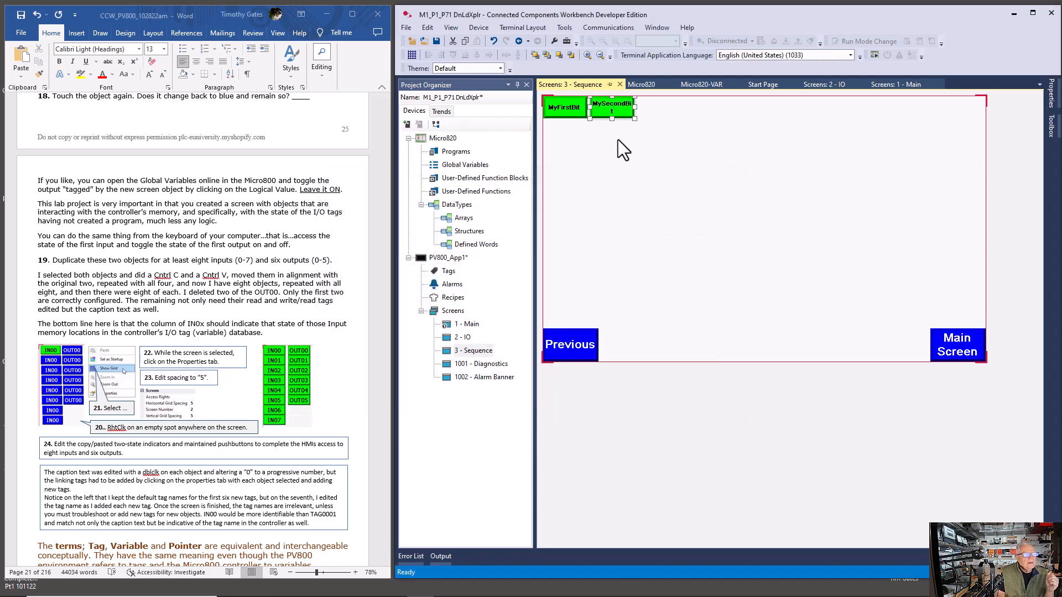
Step: Try a caption font size of 13 for states 0 and 1 of the MySecondBit indicator
{"action": "mouse_move", "coordinate": [616, 114]}
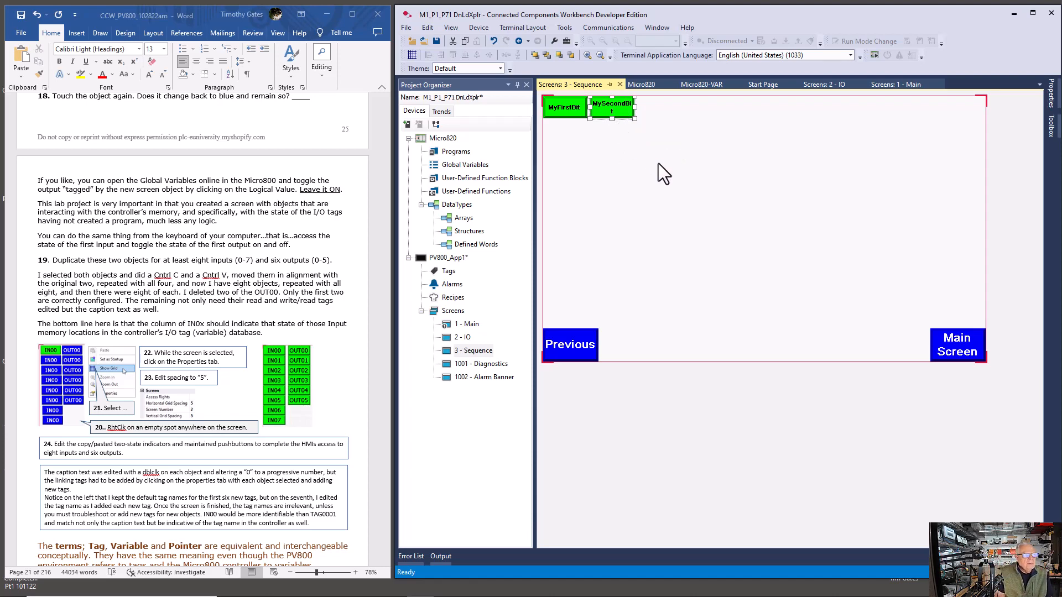
{"action": "left_click", "coordinate": [1053, 97]}
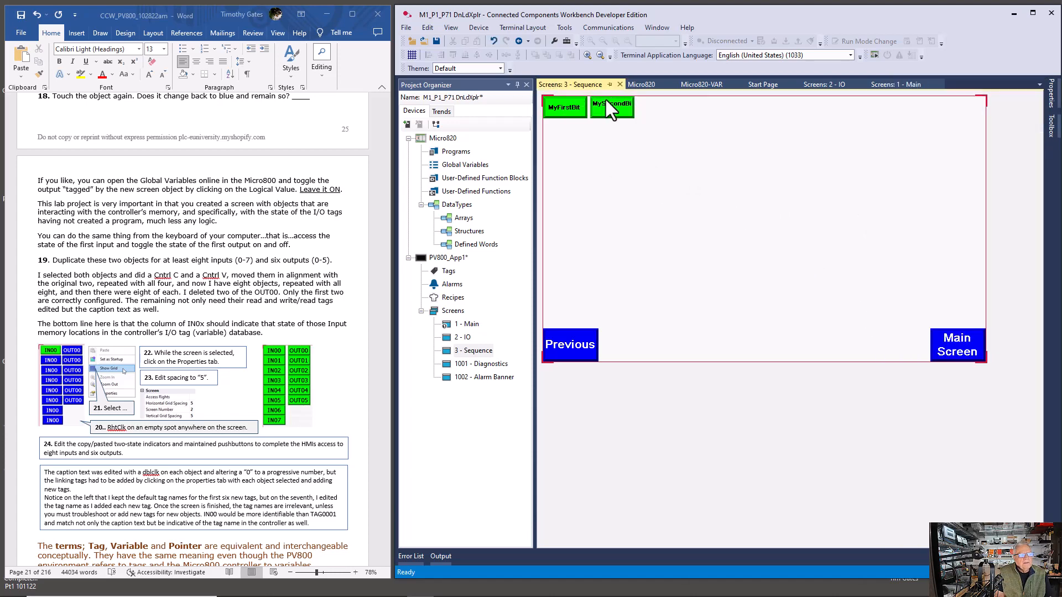
{"action": "double_click", "coordinate": [613, 107]}
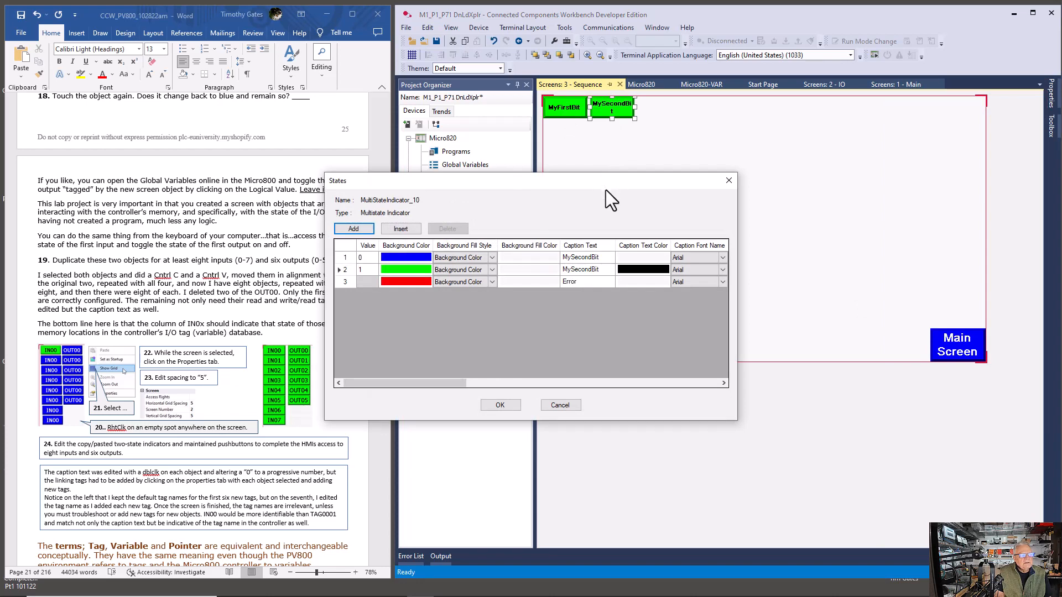
{"action": "left_click", "coordinate": [698, 382]}
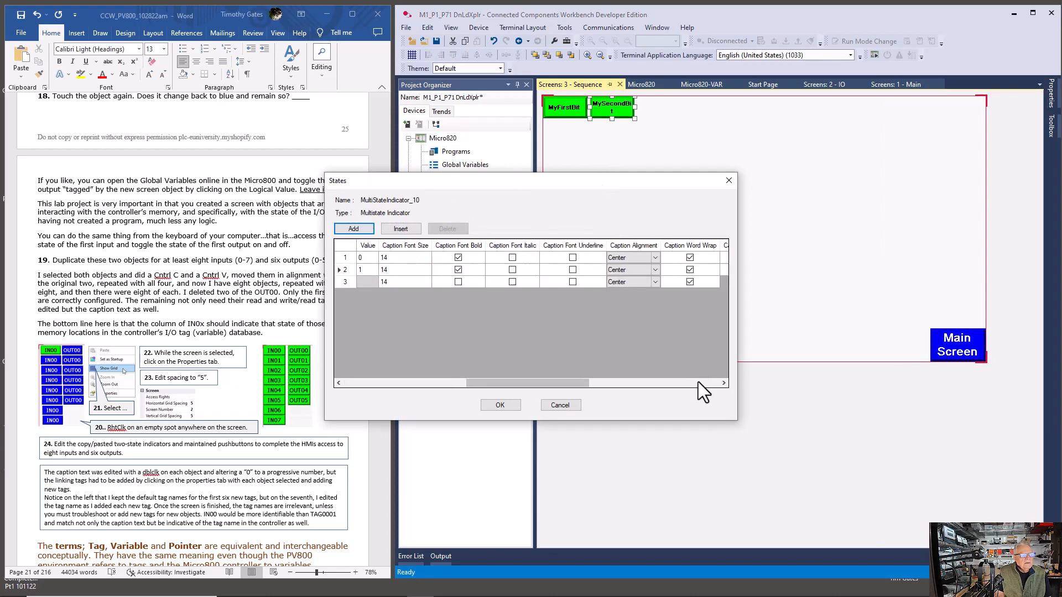
{"action": "left_click", "coordinate": [407, 261]}
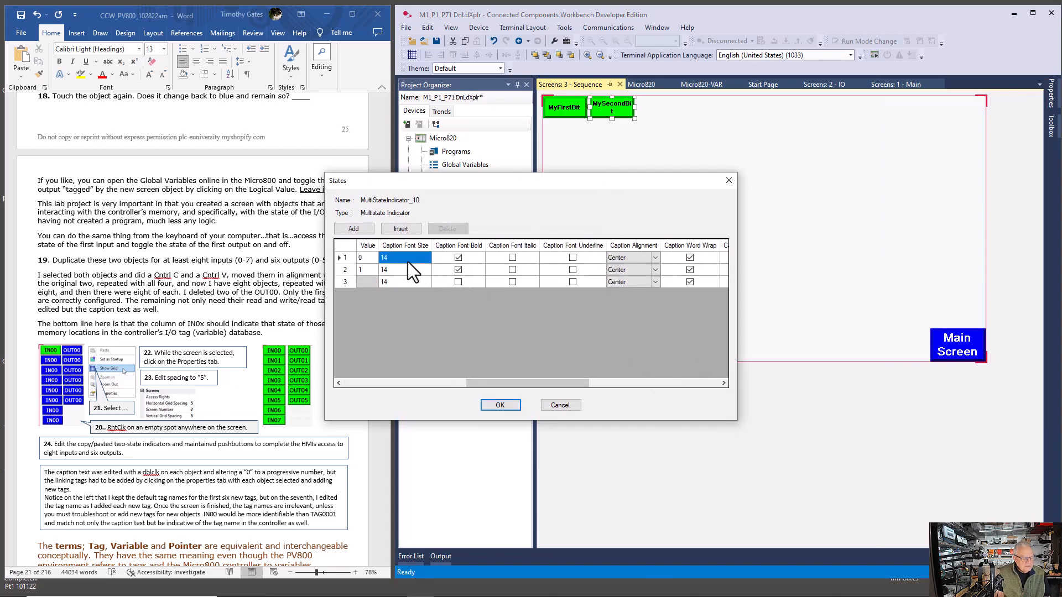
{"action": "type", "text": "13"}
{"action": "left_click", "coordinate": [401, 273]}
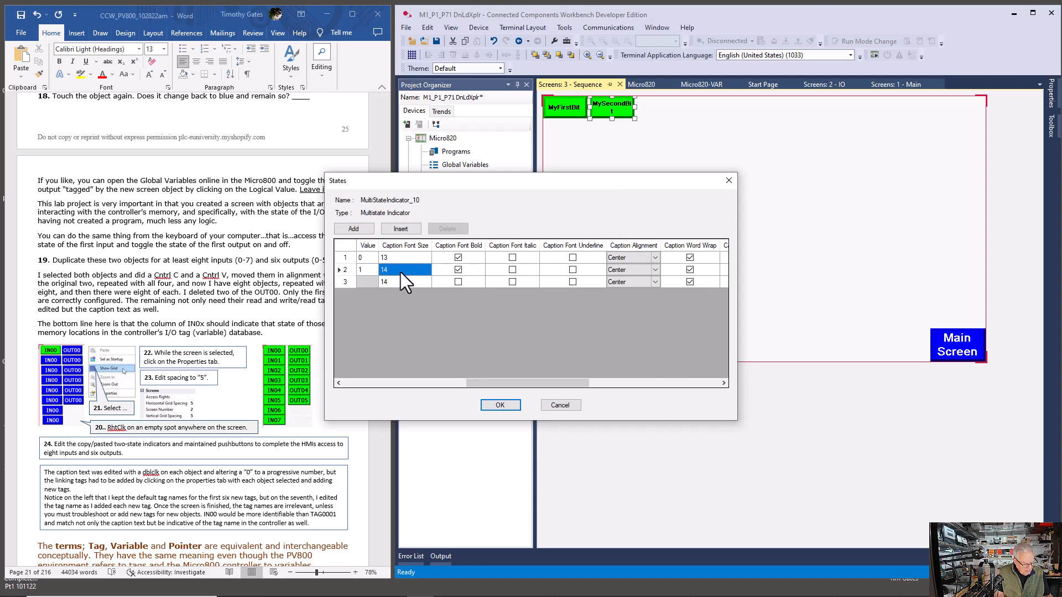
{"action": "left_click", "coordinate": [506, 405]}
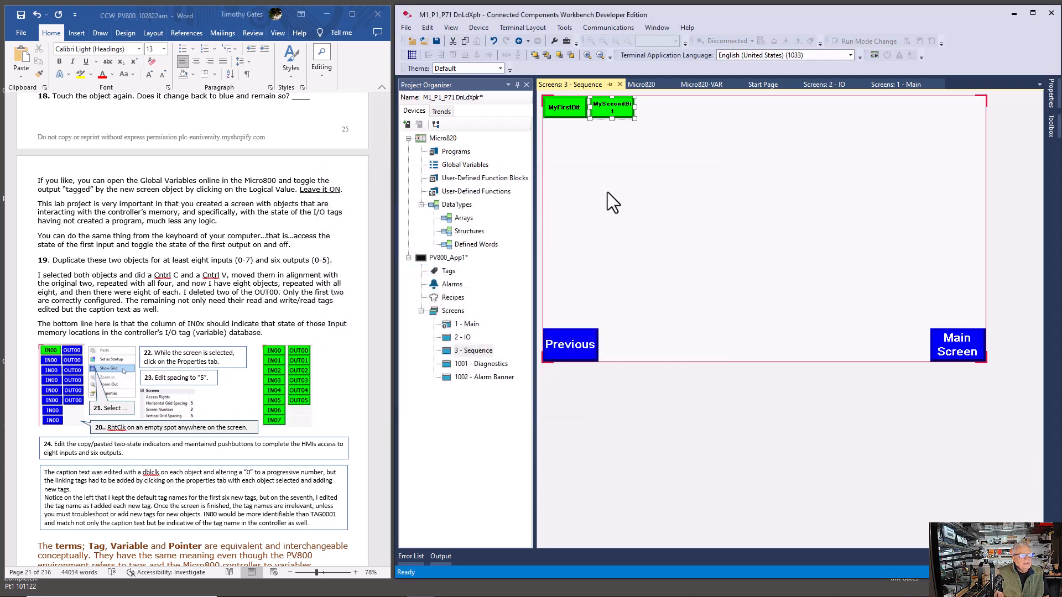
Step: Restore the previous caption font size for states 0 and 1 of the MySecondBit indicator
{"action": "double_click", "coordinate": [624, 112]}
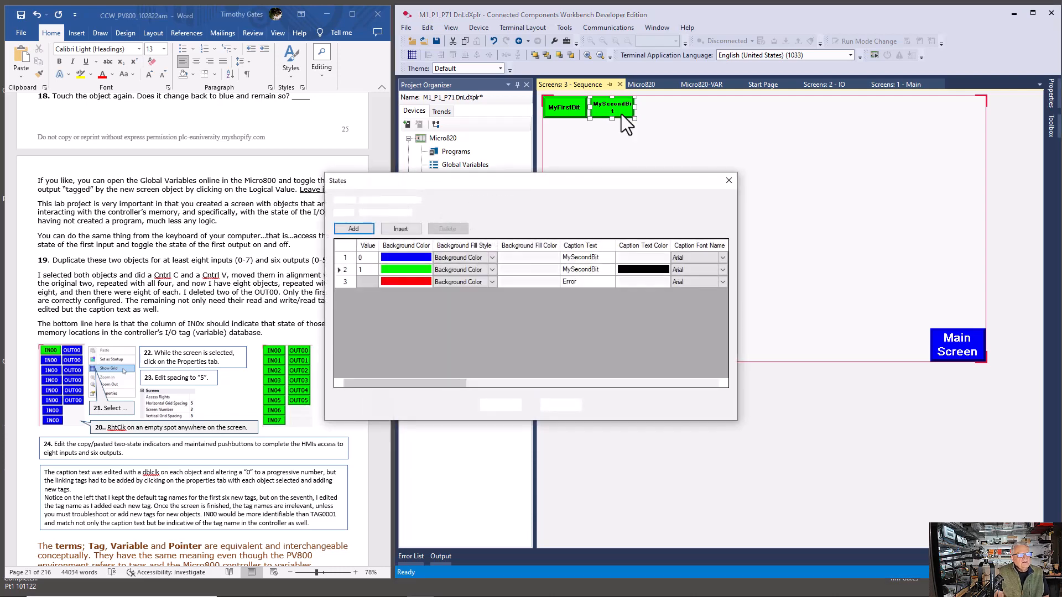
{"action": "left_click", "coordinate": [666, 382]}
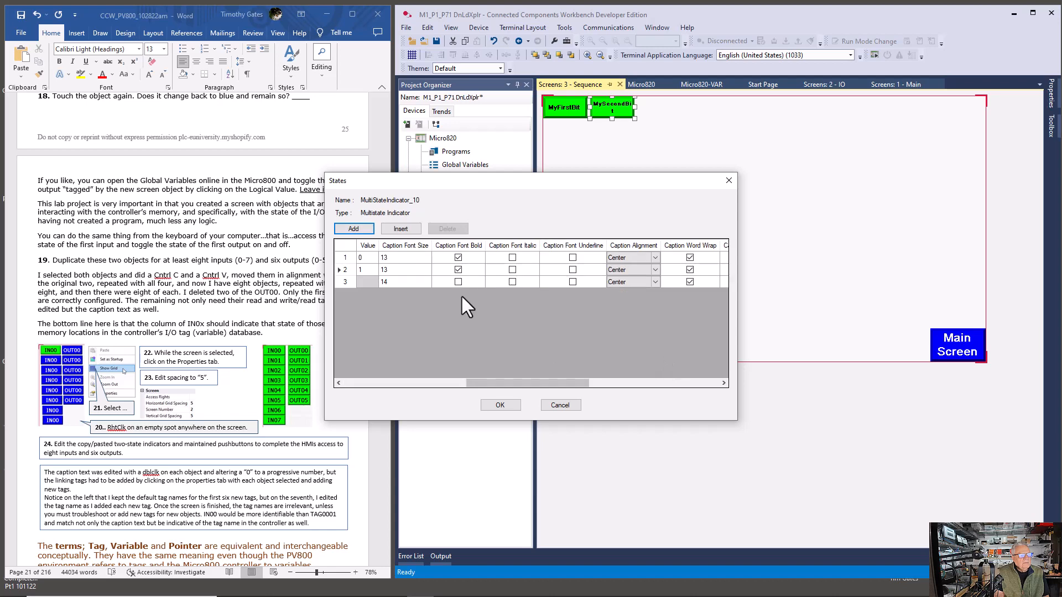
{"action": "left_click", "coordinate": [416, 263]}
{"action": "left_click_drag", "start_coordinate": [575, 383], "coordinate": [493, 329]}
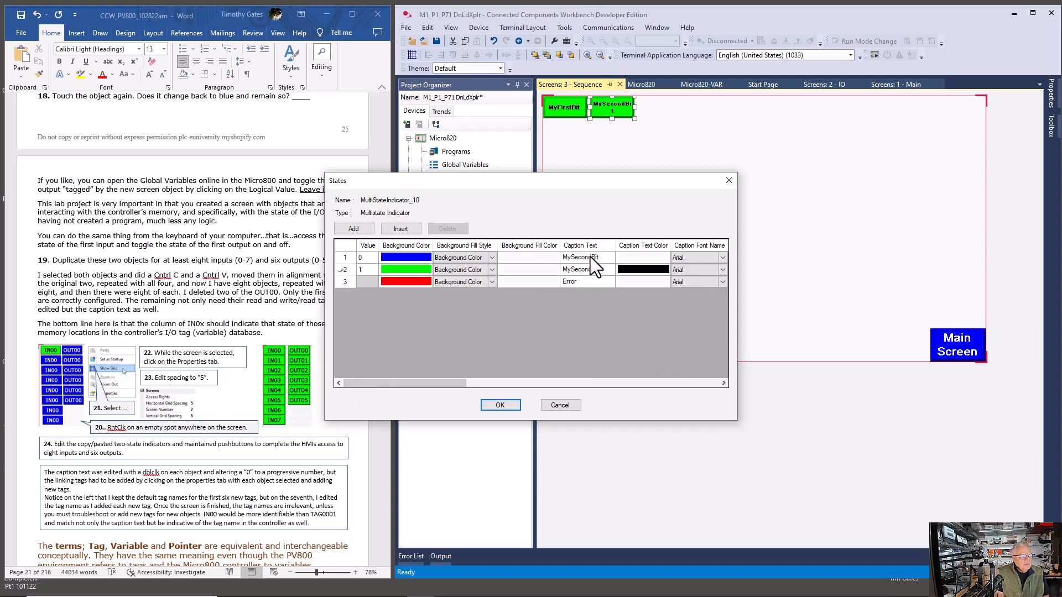
{"action": "key", "text": "Down"}
{"action": "left_click", "coordinate": [509, 406]}
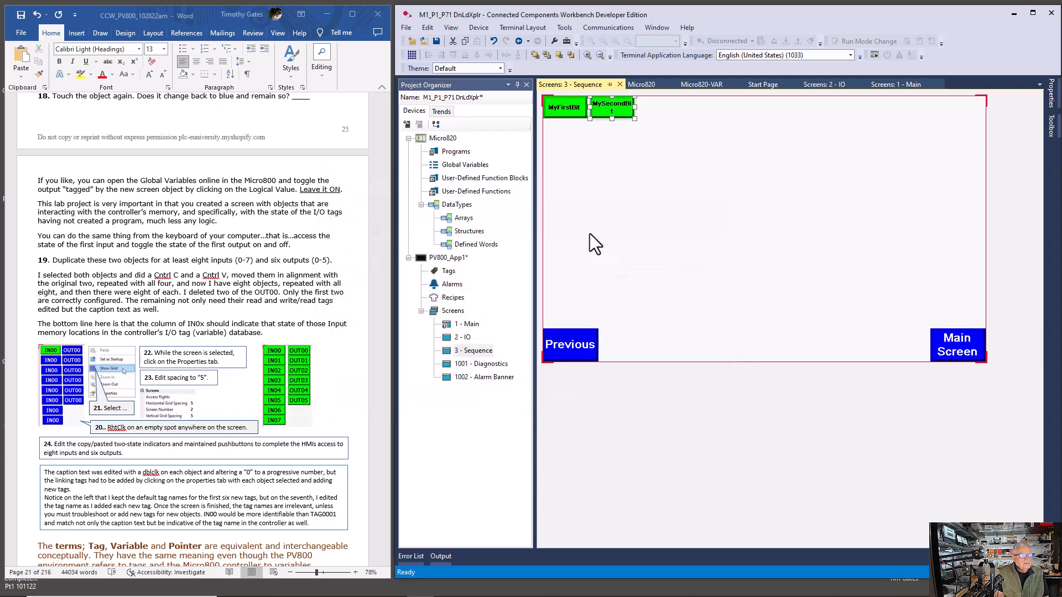
Step: Set the MySecondBit indicator's width to 85 so its caption fits on one line
{"action": "left_click", "coordinate": [1052, 97]}
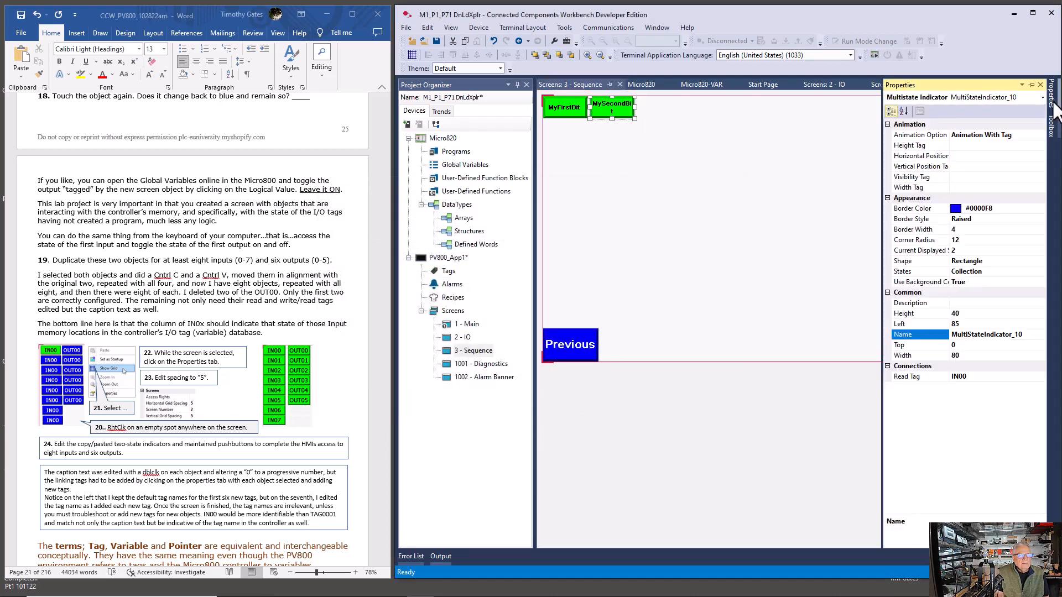
{"action": "left_click", "coordinate": [973, 357]}
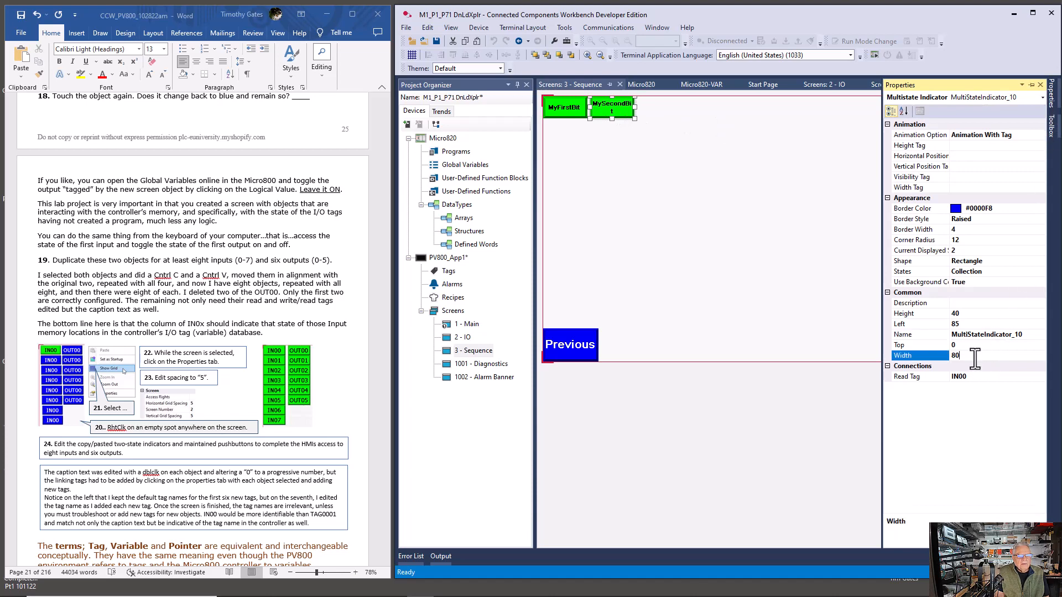
{"action": "key", "text": "BackSpace"}
{"action": "type", "text": "5"}
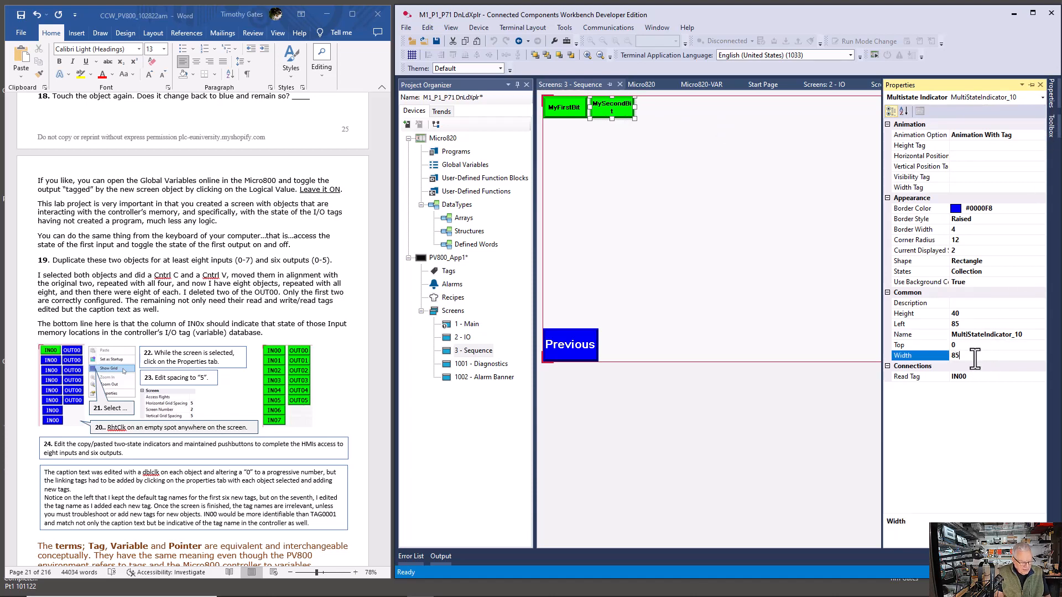
{"action": "left_click", "coordinate": [799, 285]}
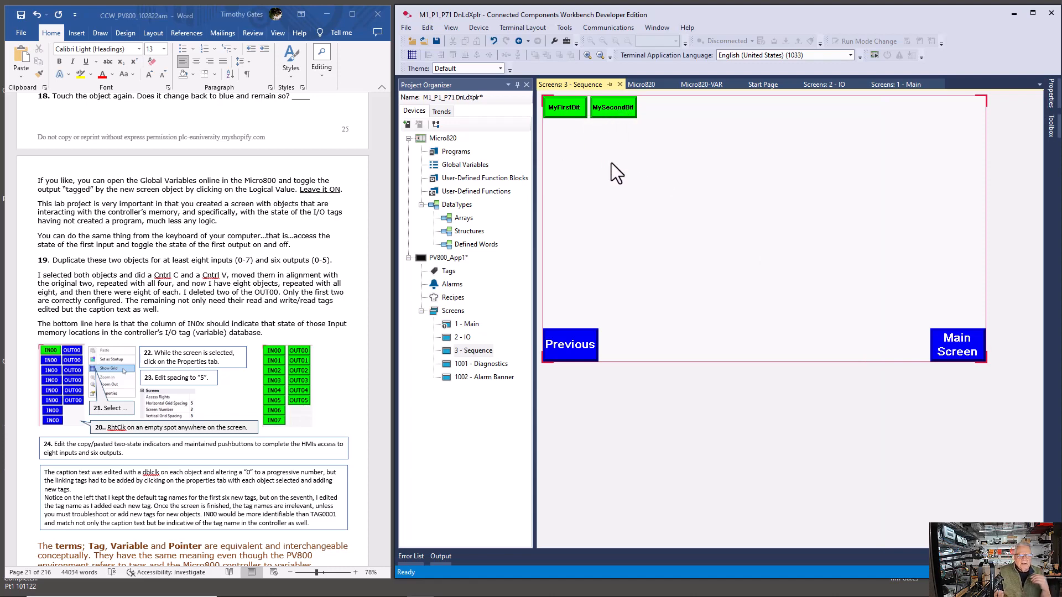
Step: Add a new external tag named MyFirstBit in the Tag Editor for the first indicator on the Sequence screen
{"action": "double_click", "coordinate": [572, 108]}
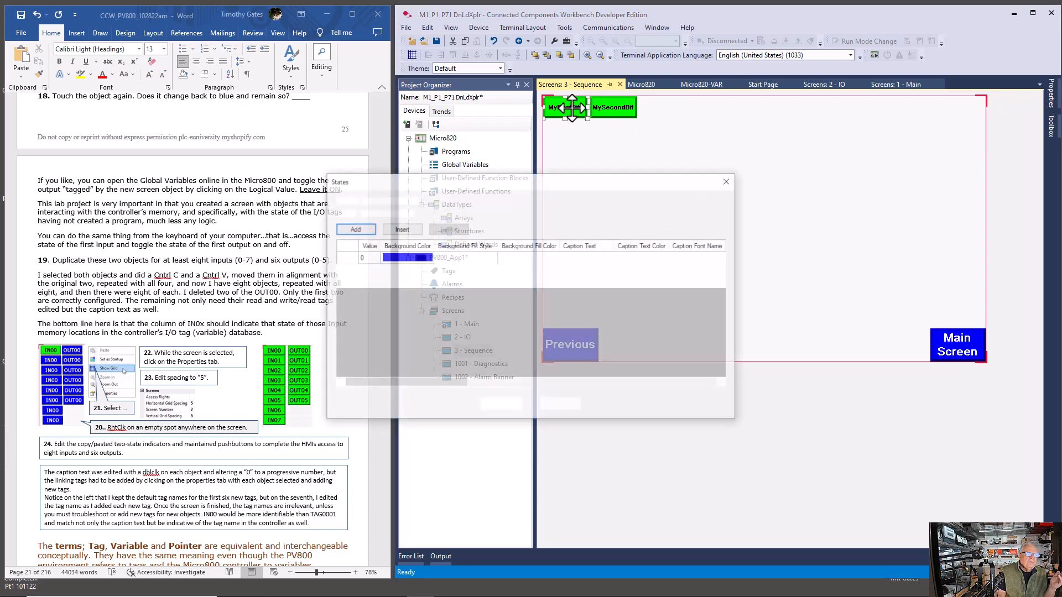
{"action": "left_click", "coordinate": [560, 404]}
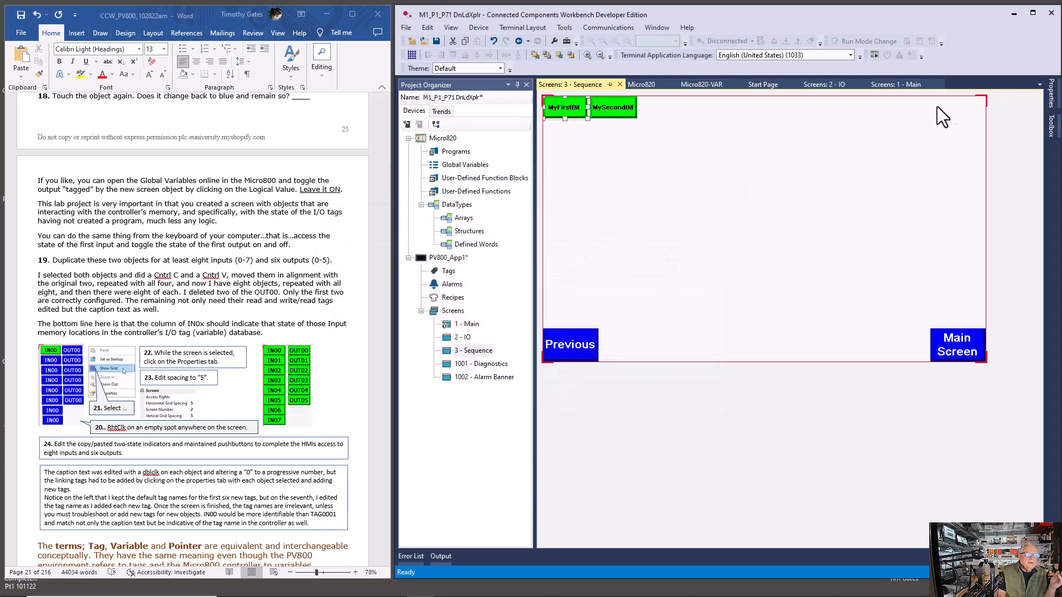
{"action": "left_click", "coordinate": [1051, 95]}
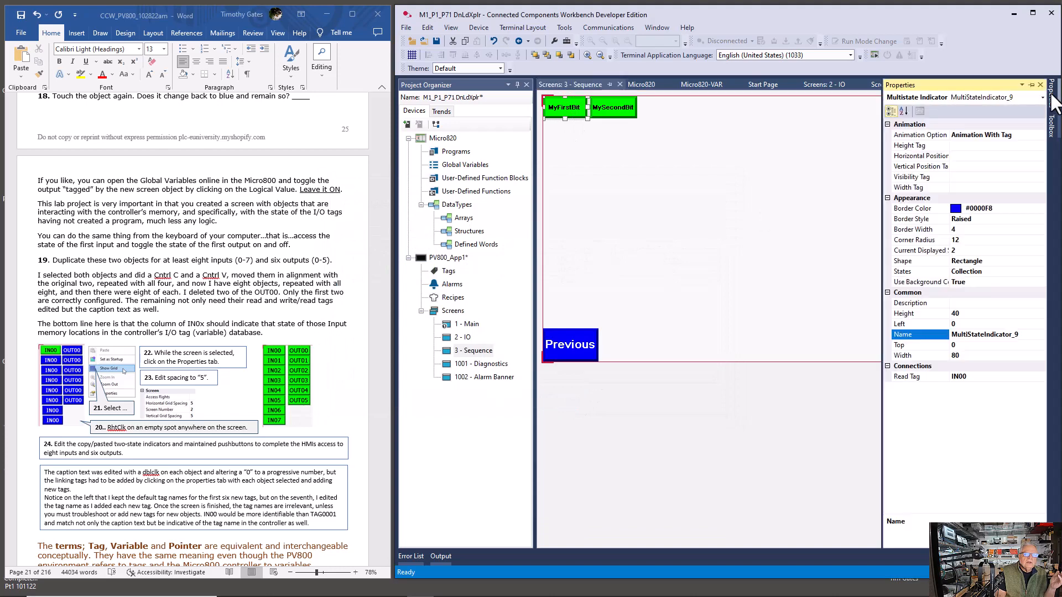
{"action": "left_click", "coordinate": [982, 378]}
{"action": "key", "text": "BackSpace"}
{"action": "type", "text": "1"}
{"action": "key", "text": "Return"}
{"action": "right_click", "coordinate": [927, 377]}
{"action": "left_click", "coordinate": [931, 409]}
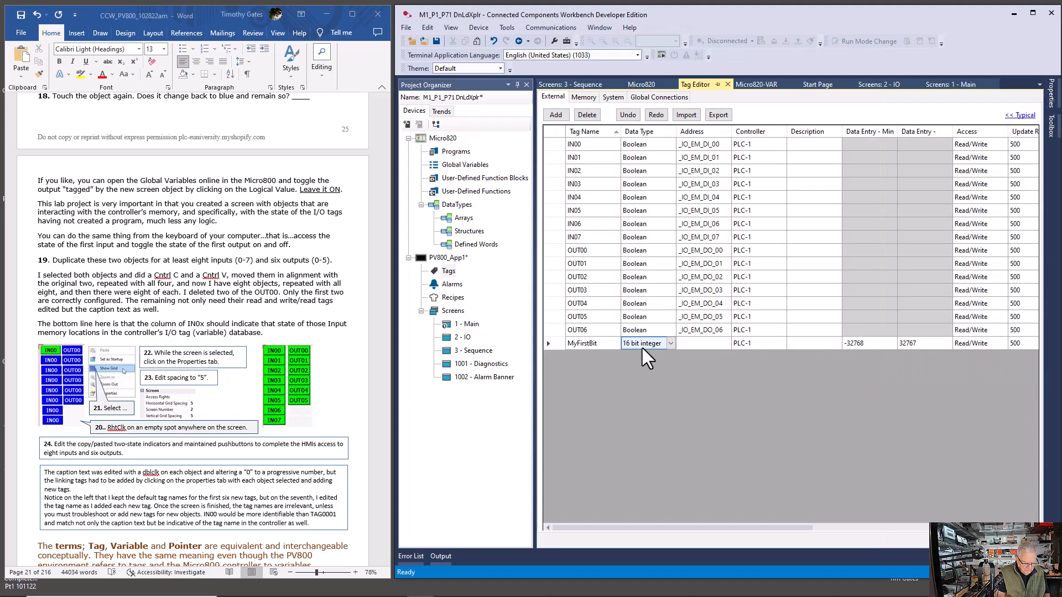
Step: Set the MyFirstBit tag's data type to Boolean and its address to MyFirstBit
{"action": "left_click", "coordinate": [701, 343]}
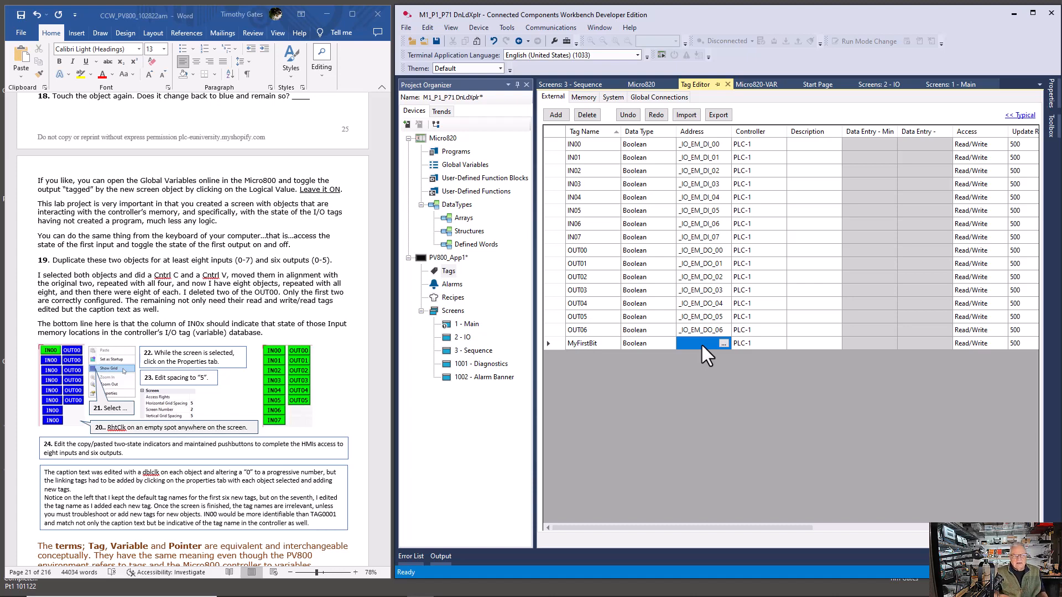
{"action": "type", "text": "M"}
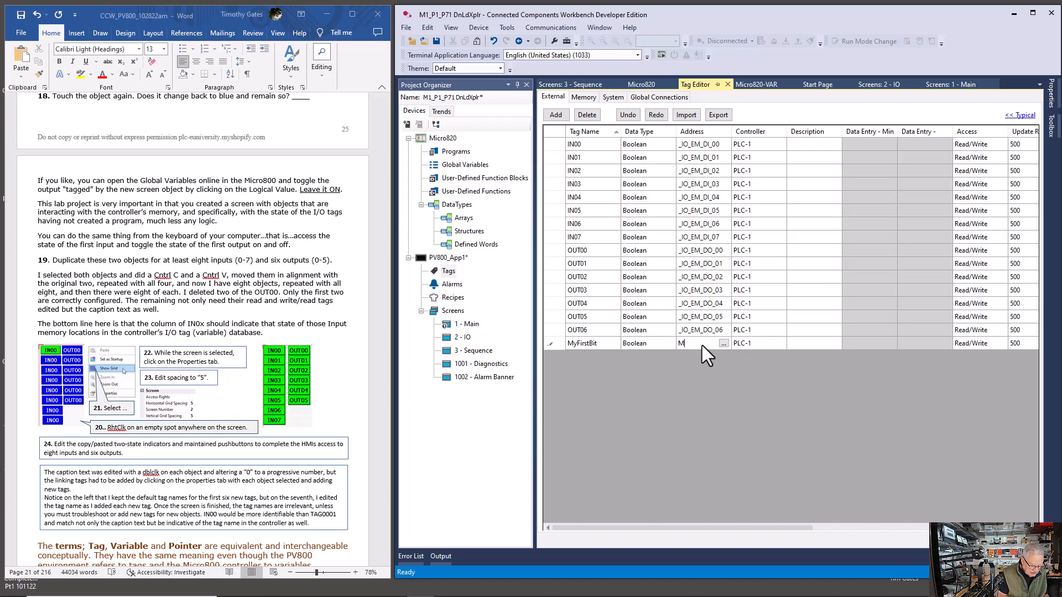
{"action": "type", "text": "yFirst"}
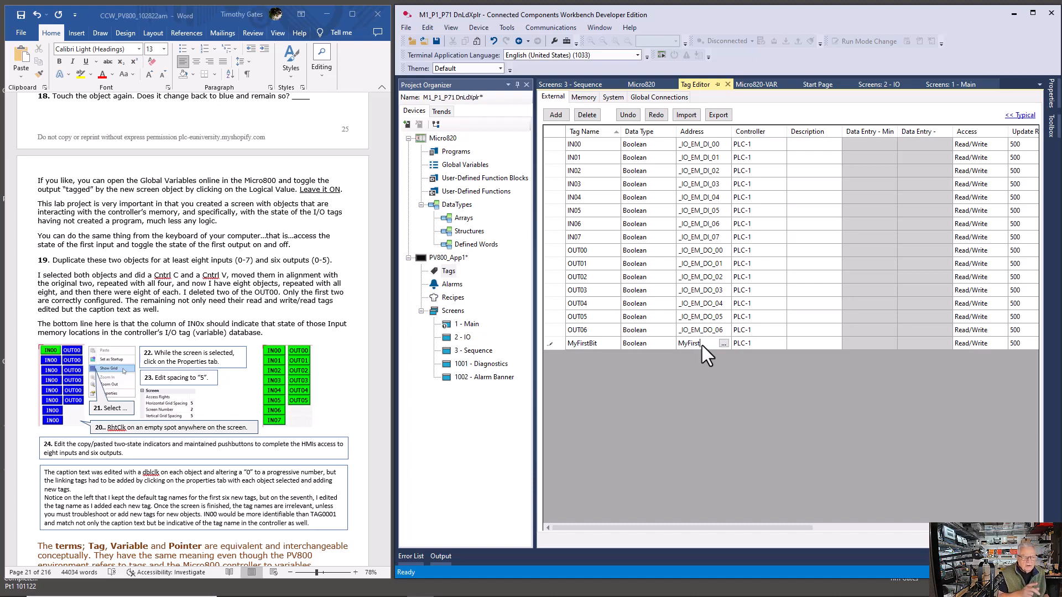
{"action": "type", "text": "Bit"}
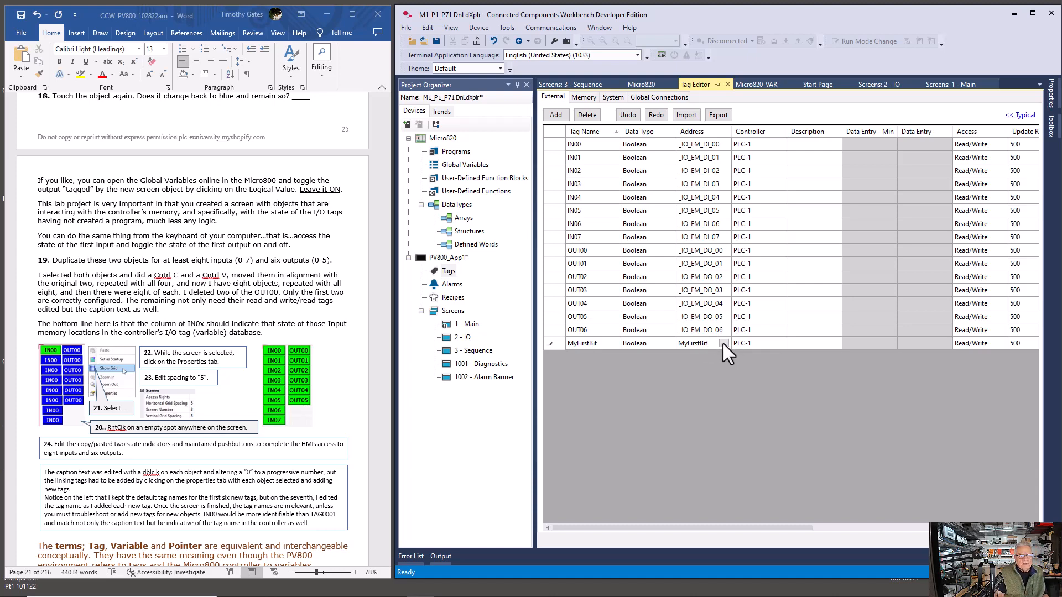
{"action": "left_click", "coordinate": [723, 343]}
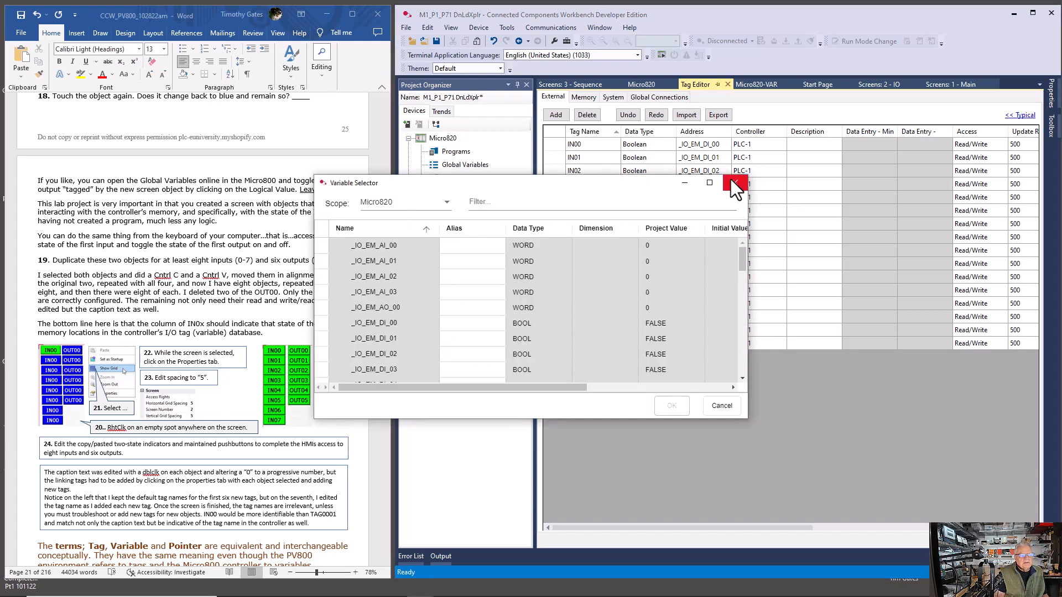
{"action": "left_click", "coordinate": [734, 184]}
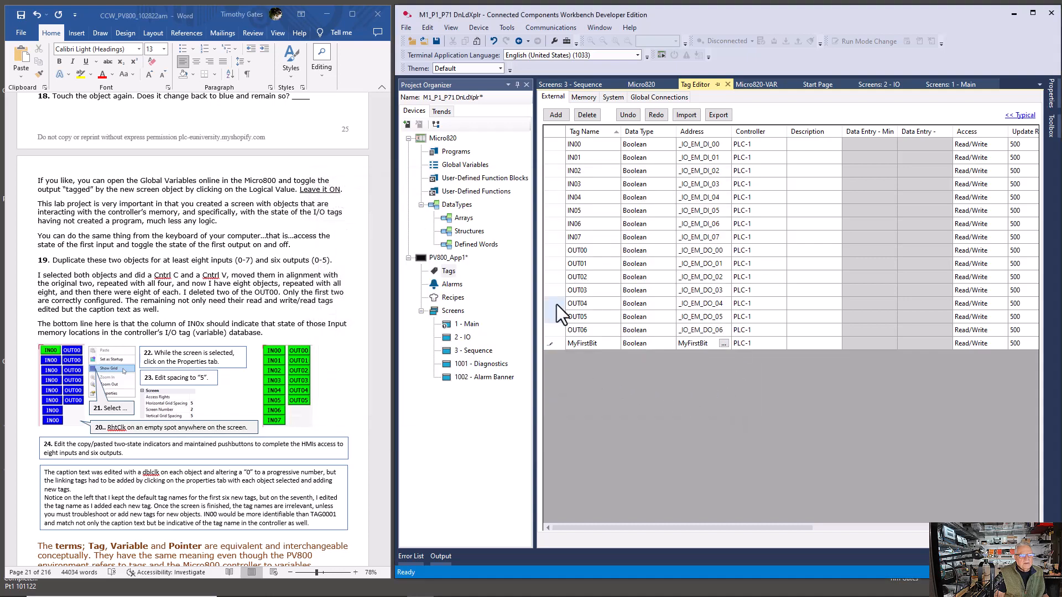
Step: Add a second external tag named MySecondBit with data type Boolean and address MySecondBit
{"action": "left_click", "coordinate": [556, 115]}
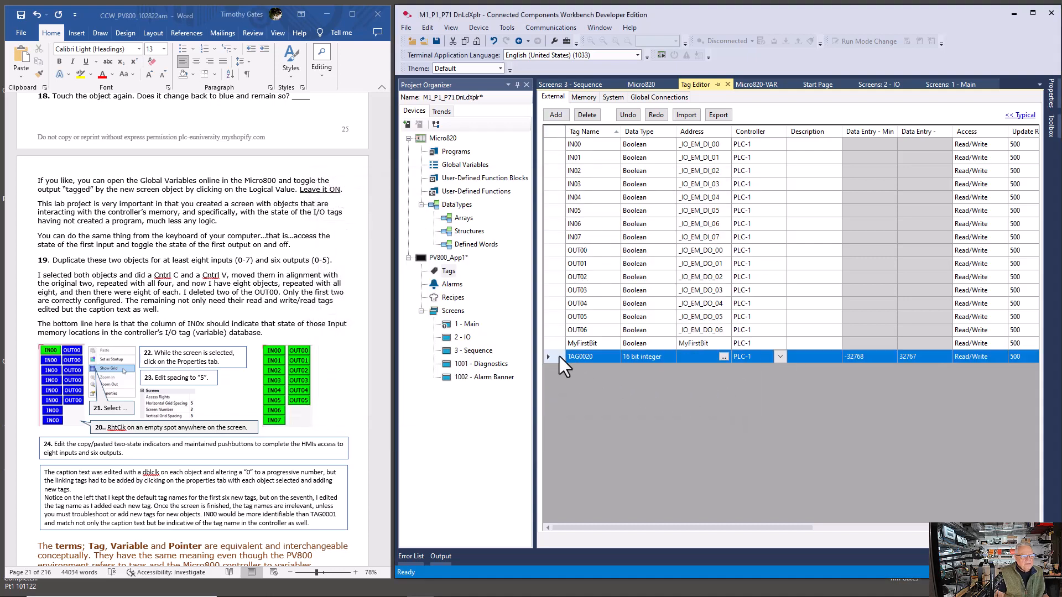
{"action": "left_click", "coordinate": [581, 357]}
{"action": "type", "text": "M"}
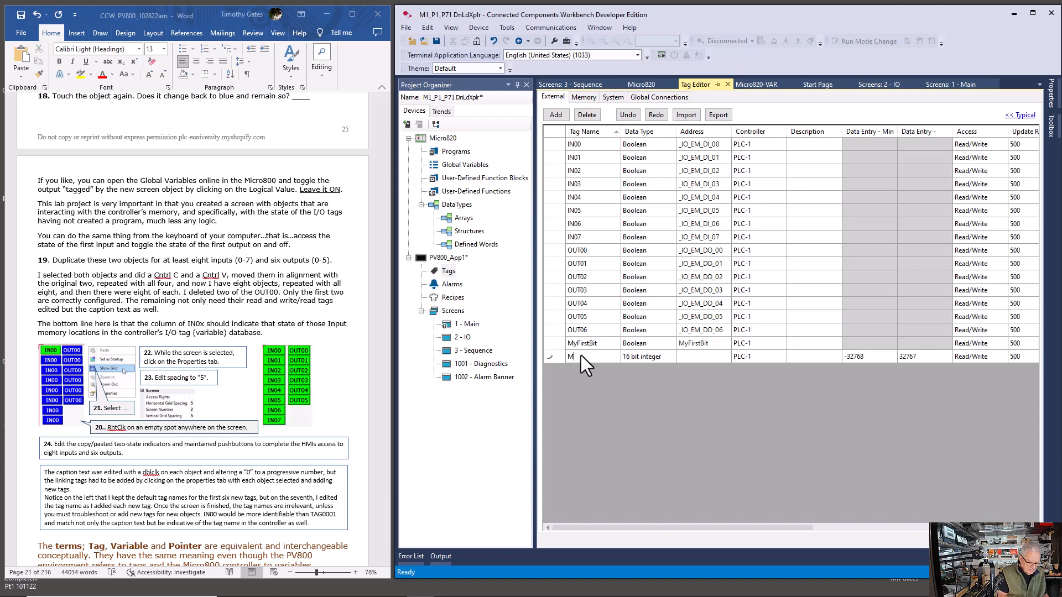
{"action": "type", "text": "ySecondBit"}
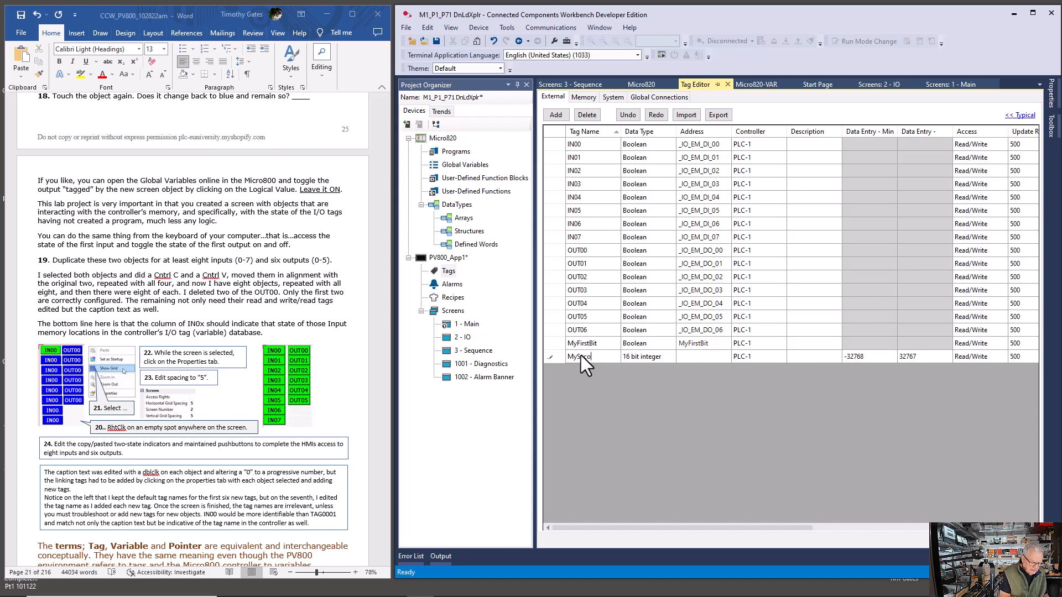
{"action": "left_click", "coordinate": [630, 360]}
{"action": "key", "text": "b"}
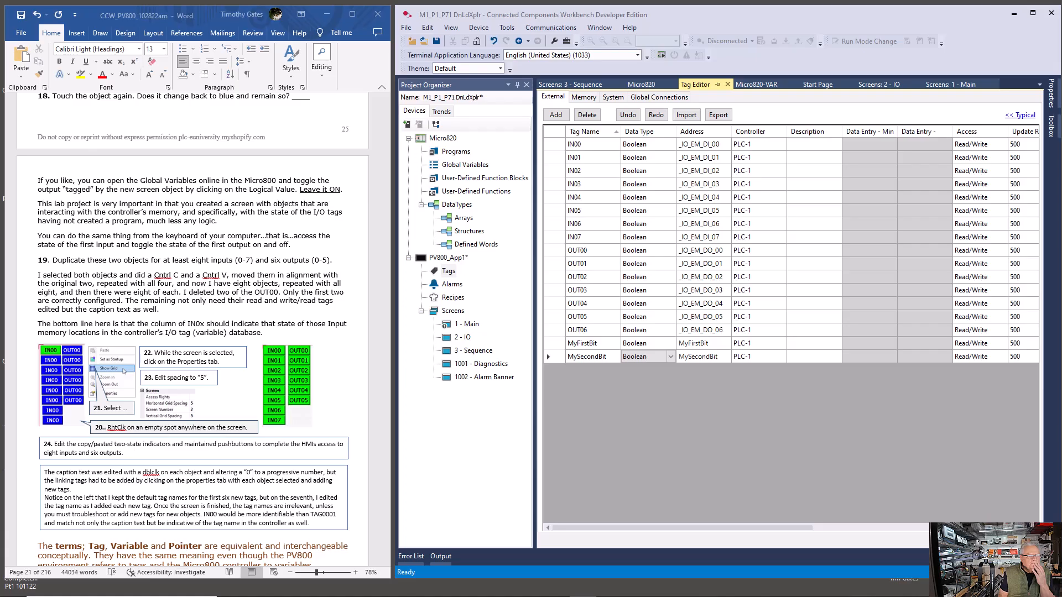